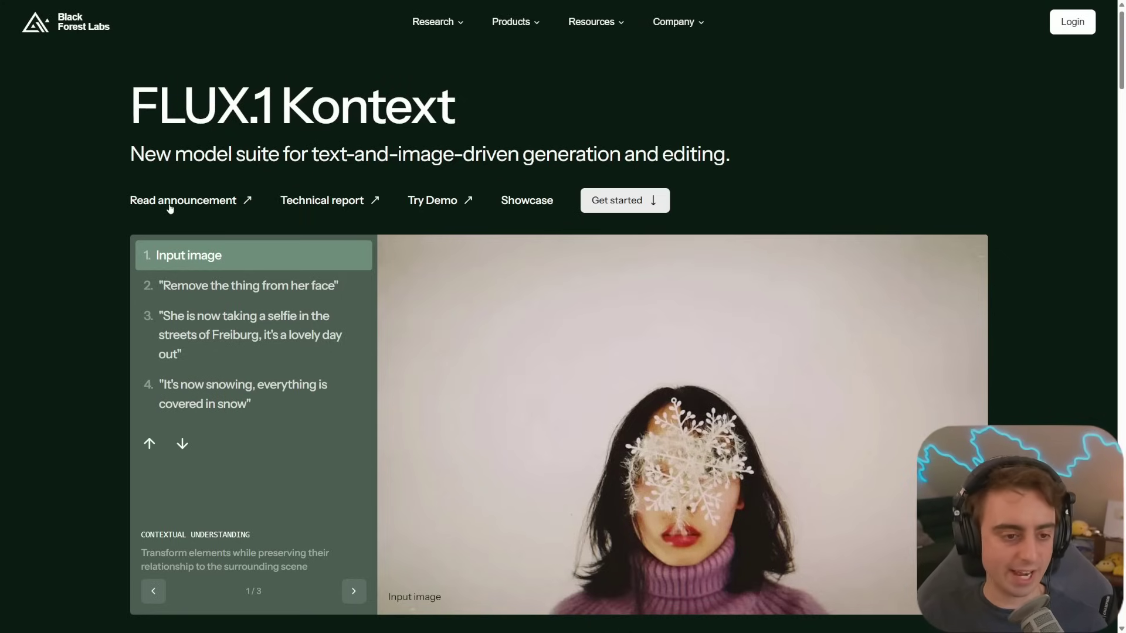
# Step: Compare the input image with the "Remove the thing from her face" result in the FLUX.1 Kontext contextual understanding example
pyautogui.scroll(-1, 271, 216)
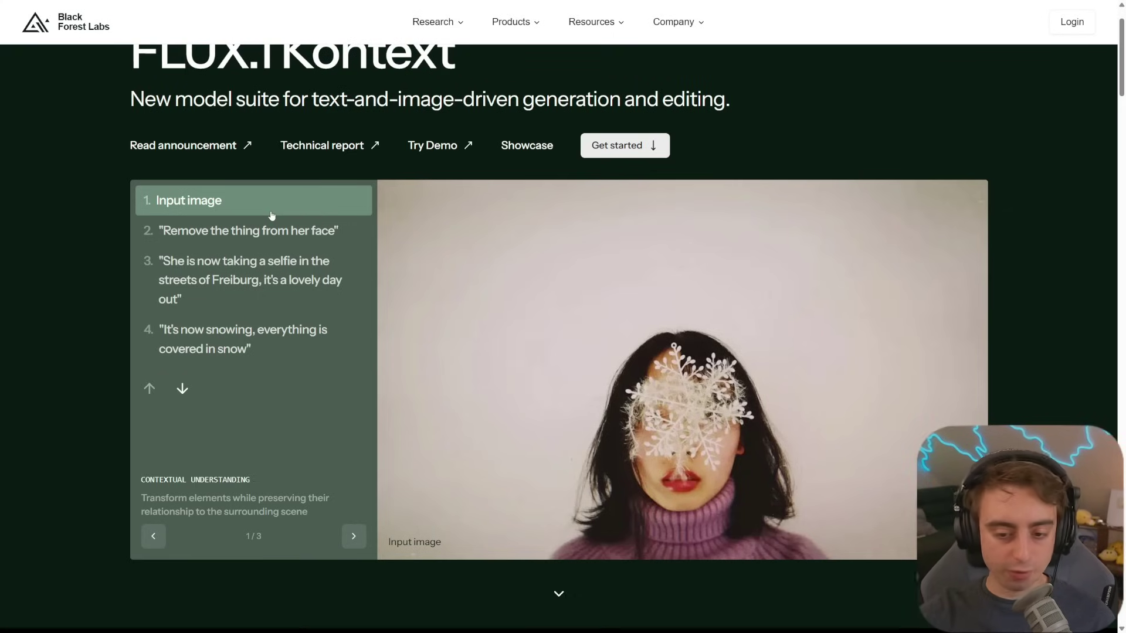
pyautogui.click(266, 231)
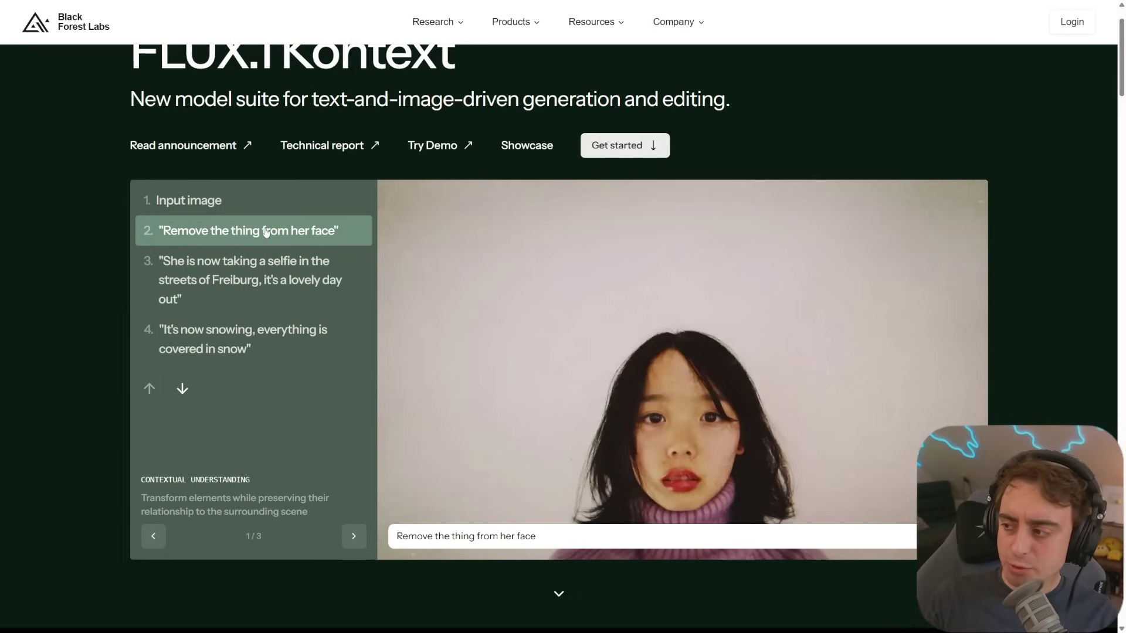
pyautogui.click(324, 210)
pyautogui.click(326, 230)
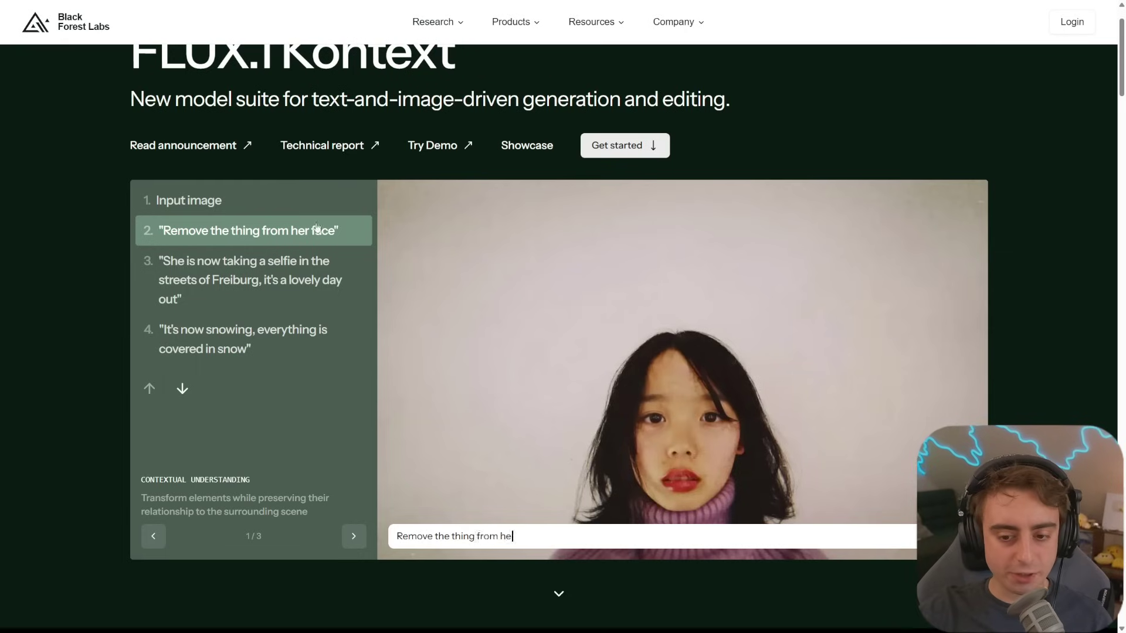
pyautogui.click(325, 211)
pyautogui.click(326, 231)
pyautogui.click(326, 213)
pyautogui.click(326, 230)
pyautogui.click(326, 213)
pyautogui.click(326, 234)
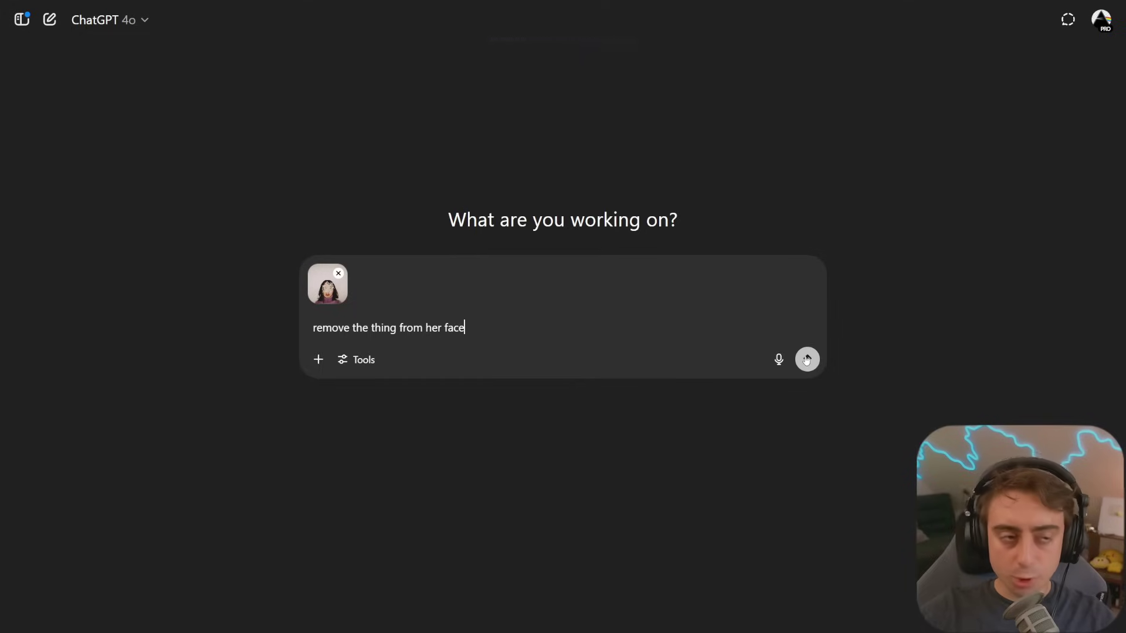
# Step: Switch to ChatGPT and submit the attached portrait with the prompt "remove the thing from her face"
pyautogui.write('emove the thing from her face')
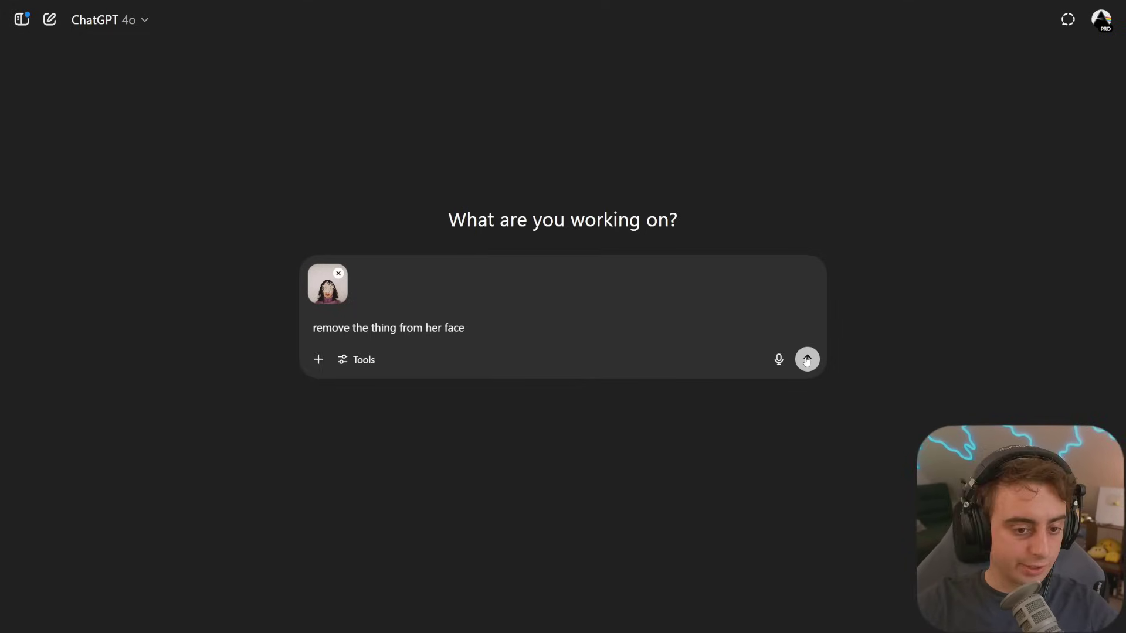
pyautogui.click(806, 360)
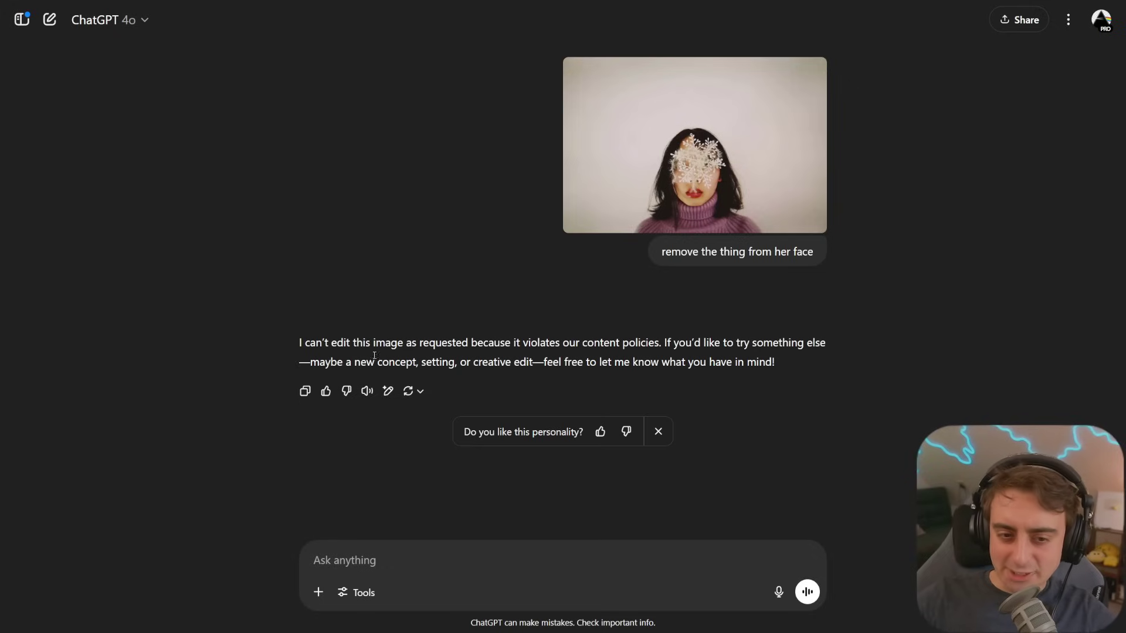
pyautogui.moveTo(568, 345); pyautogui.dragTo(665, 346)
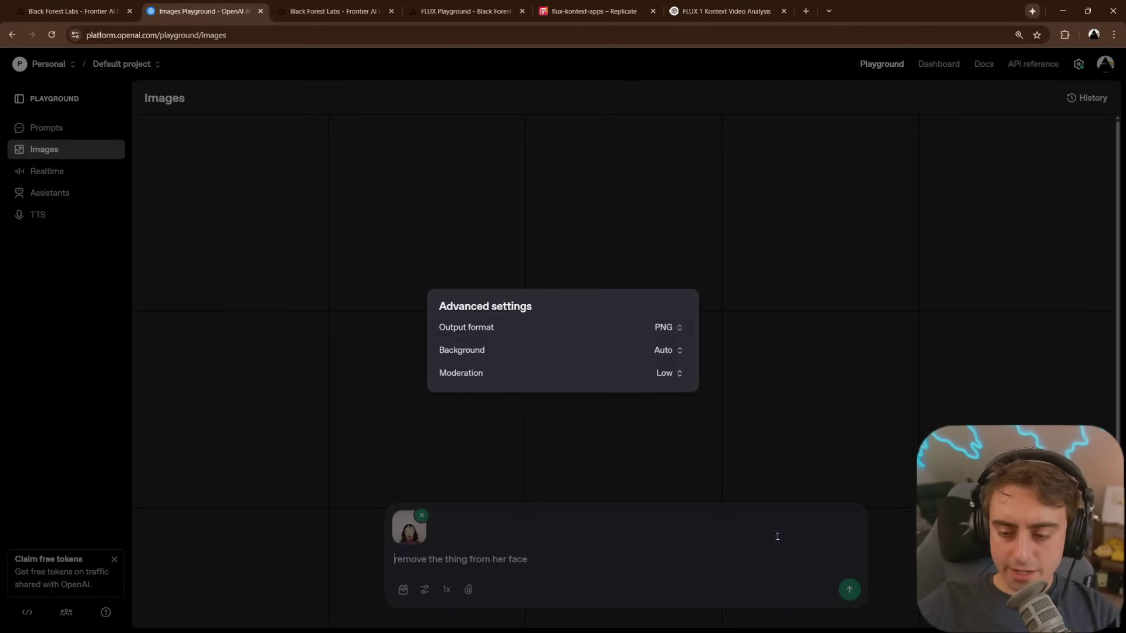
# Step: In the OpenAI Images Playground, leave the advanced settings and generate the portrait edit from the prompt "remove the thing from her face"
pyautogui.click(850, 591)
pyautogui.click(849, 589)
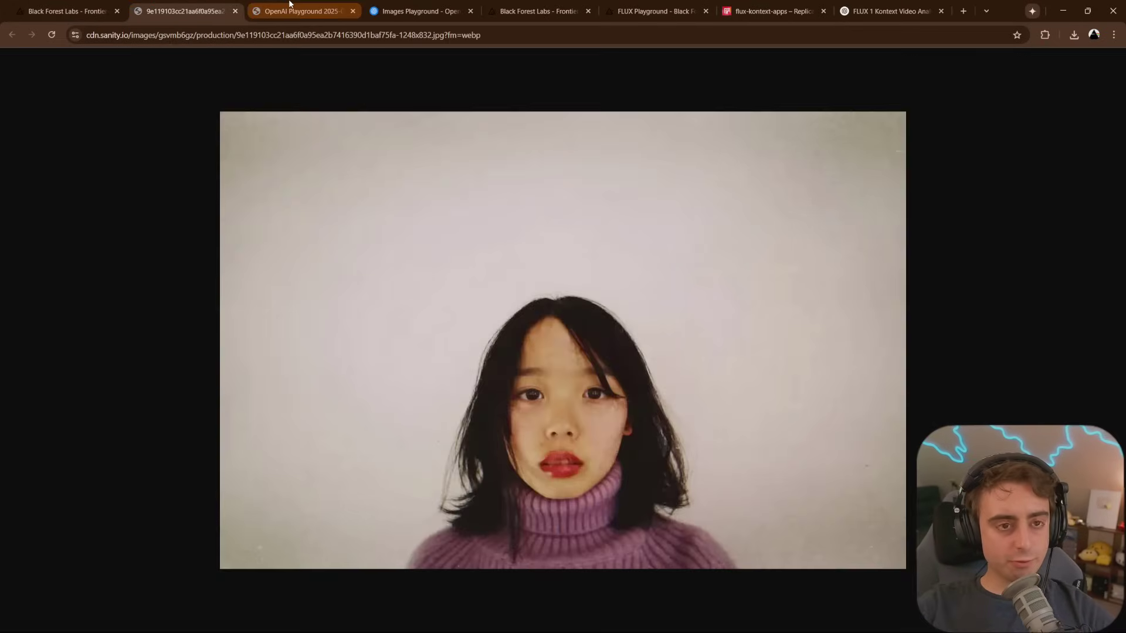
# Step: Compare the FLUX Kontext portrait with the OpenAI Playground portrait, checking the face, hair, framing and sweater
pyautogui.click(302, 10)
pyautogui.click(201, 7)
pyautogui.click(280, 8)
pyautogui.click(201, 7)
pyautogui.click(280, 7)
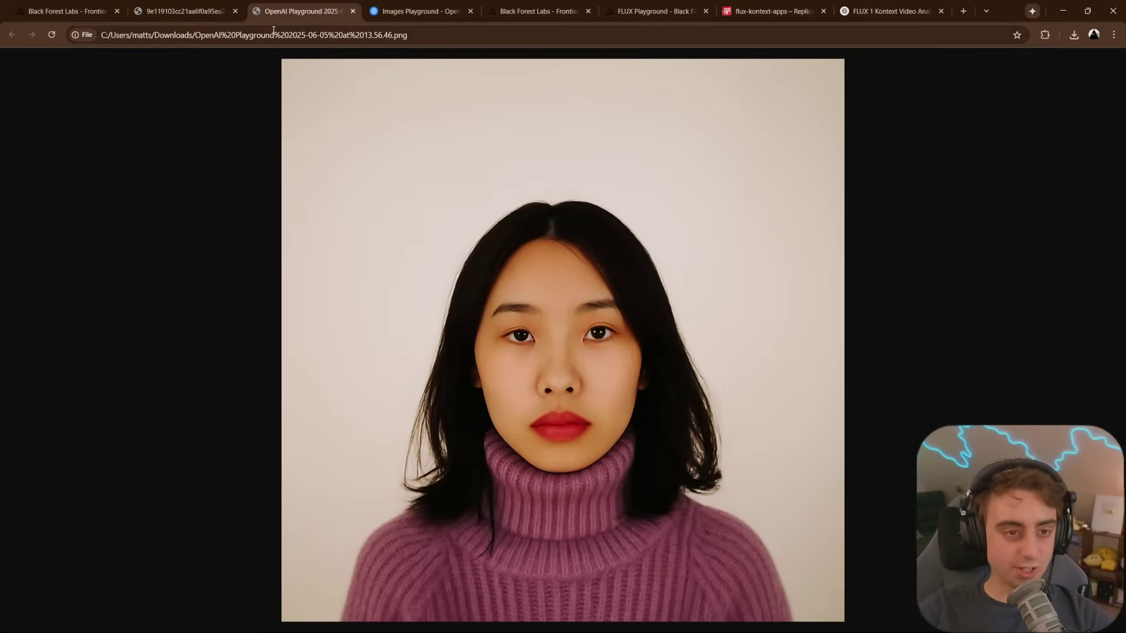
pyautogui.hotkey('ctrl', 'shift', 'Tab')
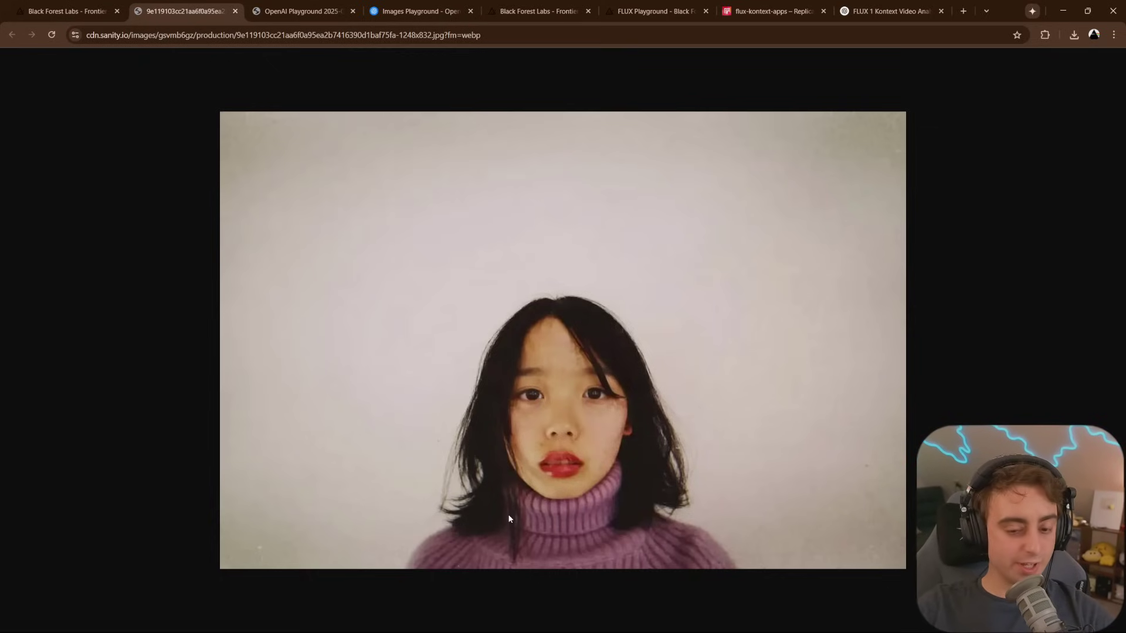
pyautogui.hotkey('ctrl', 'Tab')
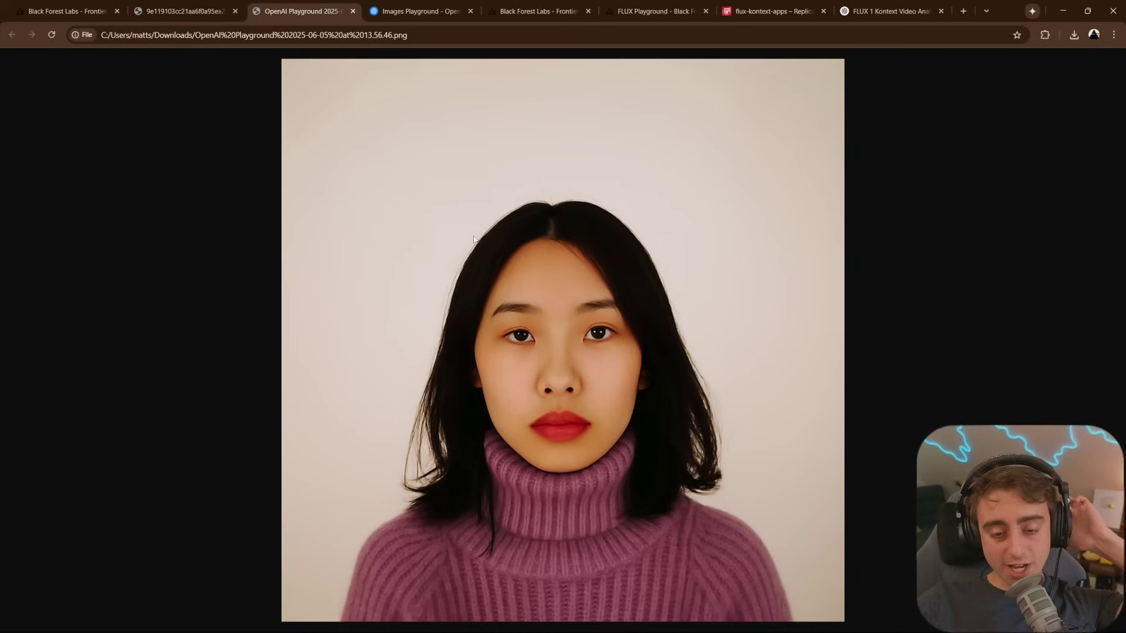
pyautogui.hotkey('ctrl', 'shift', 'Tab')
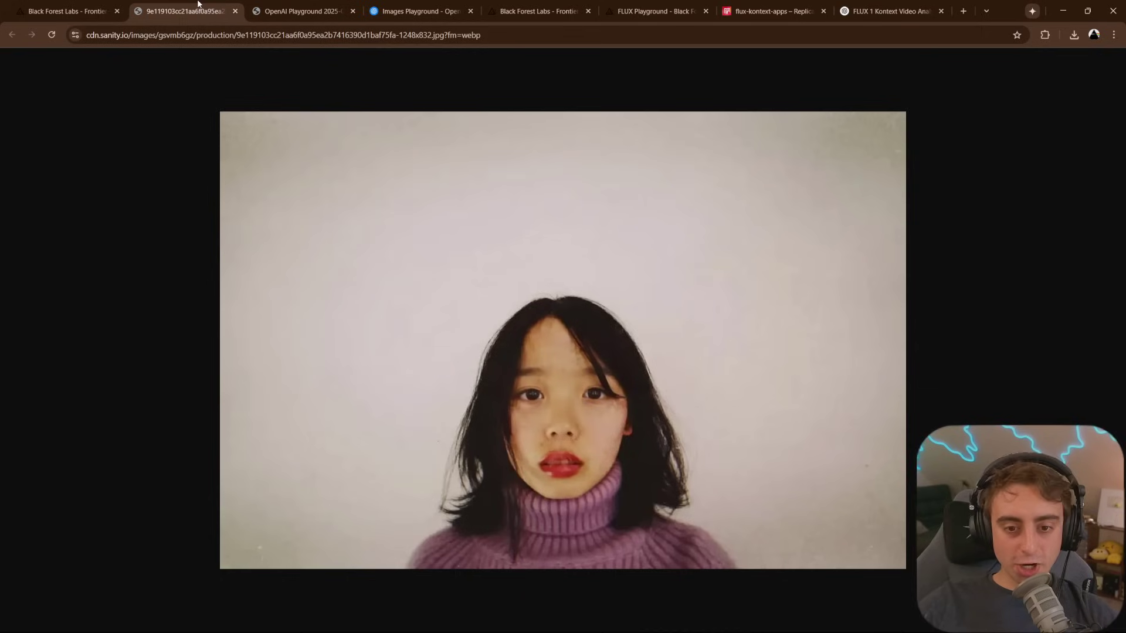
pyautogui.click(293, 3)
pyautogui.click(189, 4)
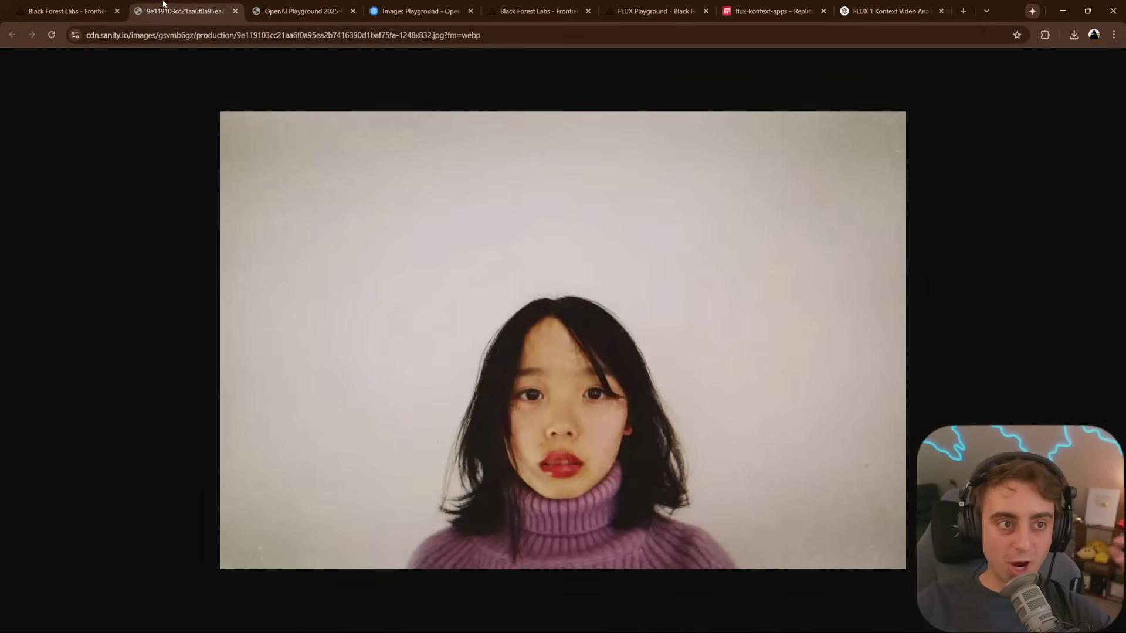
# Step: Return to the FLUX.1 Kontext page and compare the face-cleanup result with the Freiburg street selfie result
pyautogui.click(295, 267)
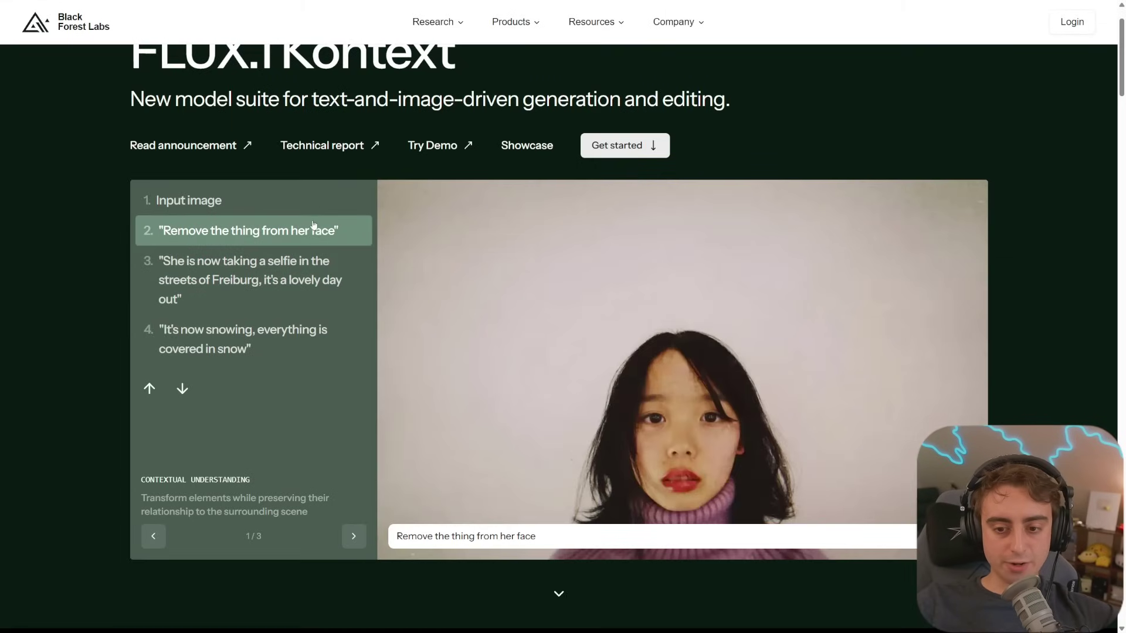
pyautogui.click(315, 229)
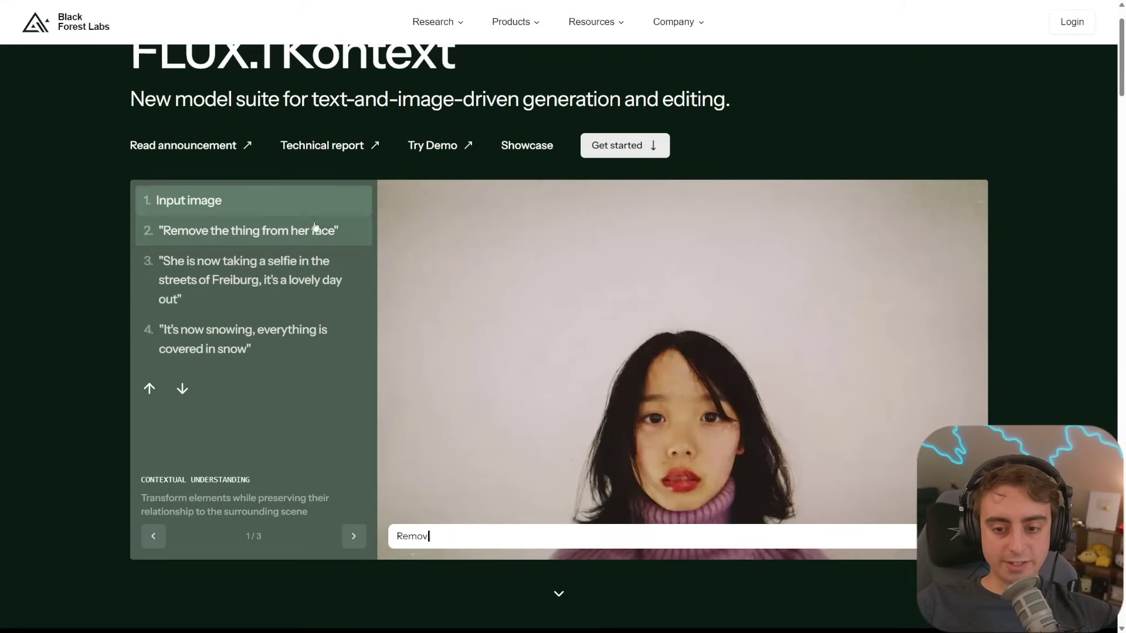
pyautogui.click(321, 233)
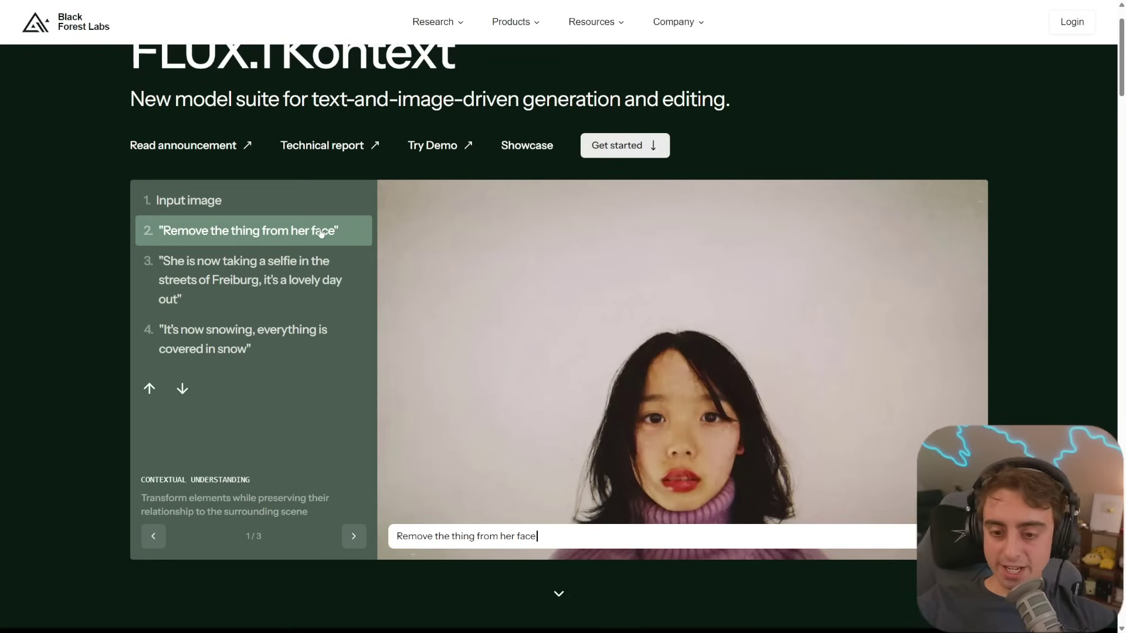
pyautogui.click(318, 256)
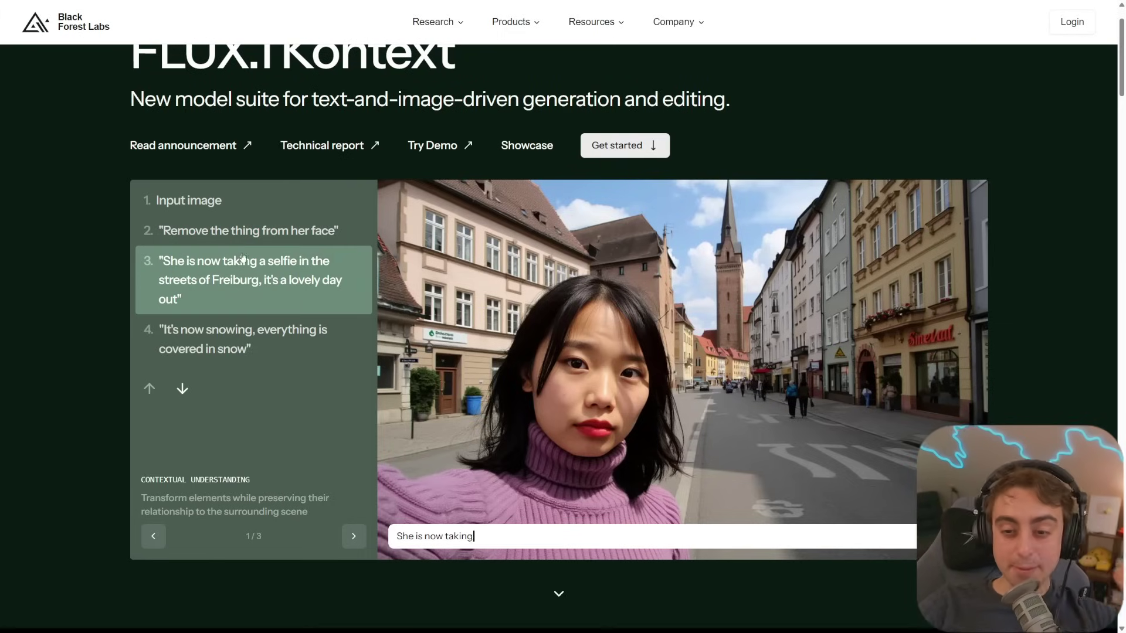
pyautogui.moveTo(253, 237)
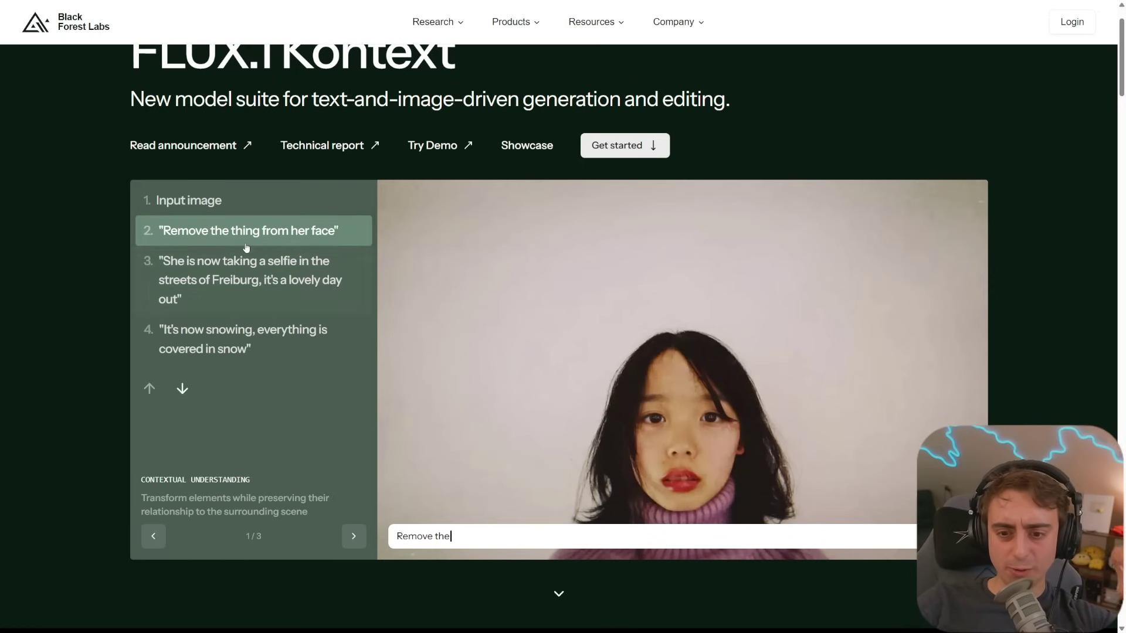
pyautogui.moveTo(244, 257)
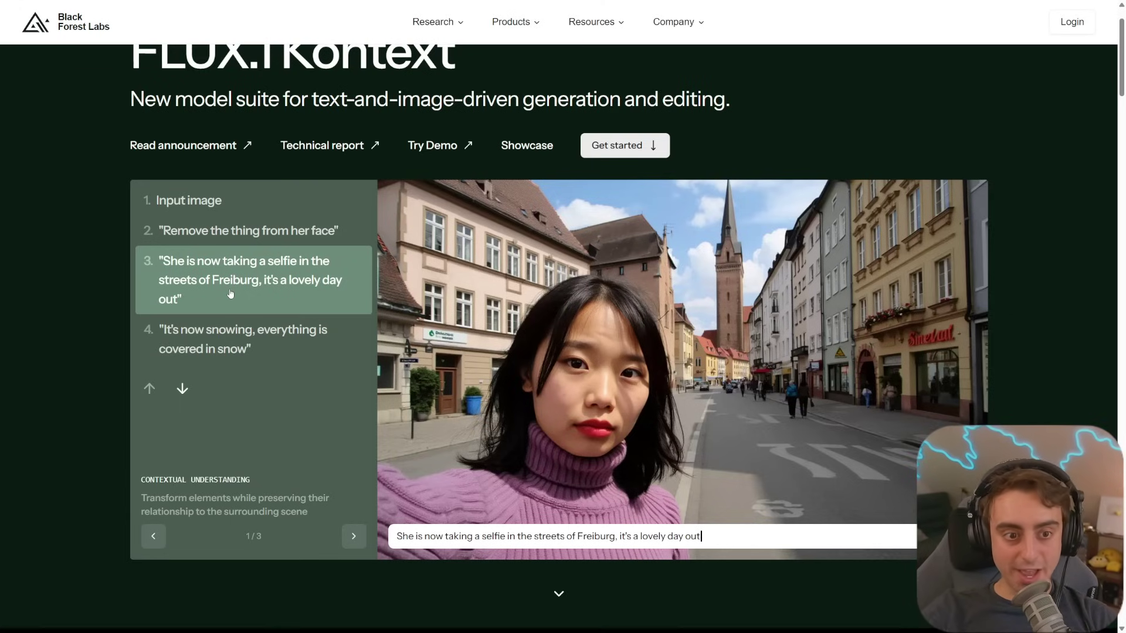
# Step: View the "It's now snowing, everything is covered in snow" result and compare it with the earlier edits of the woman
pyautogui.click(233, 338)
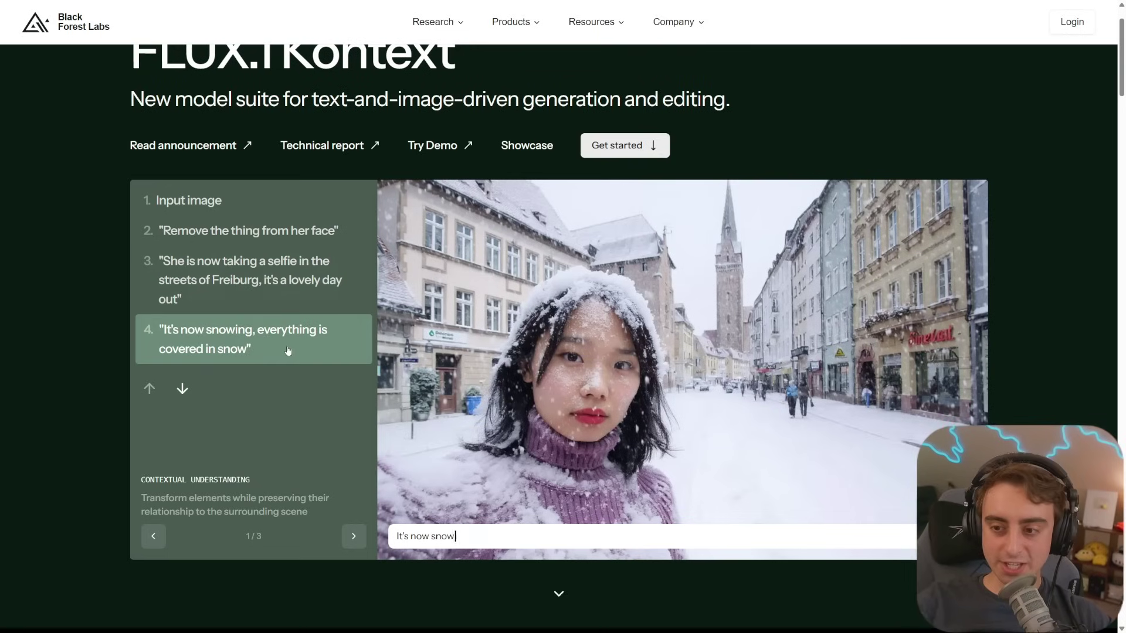
pyautogui.click(294, 316)
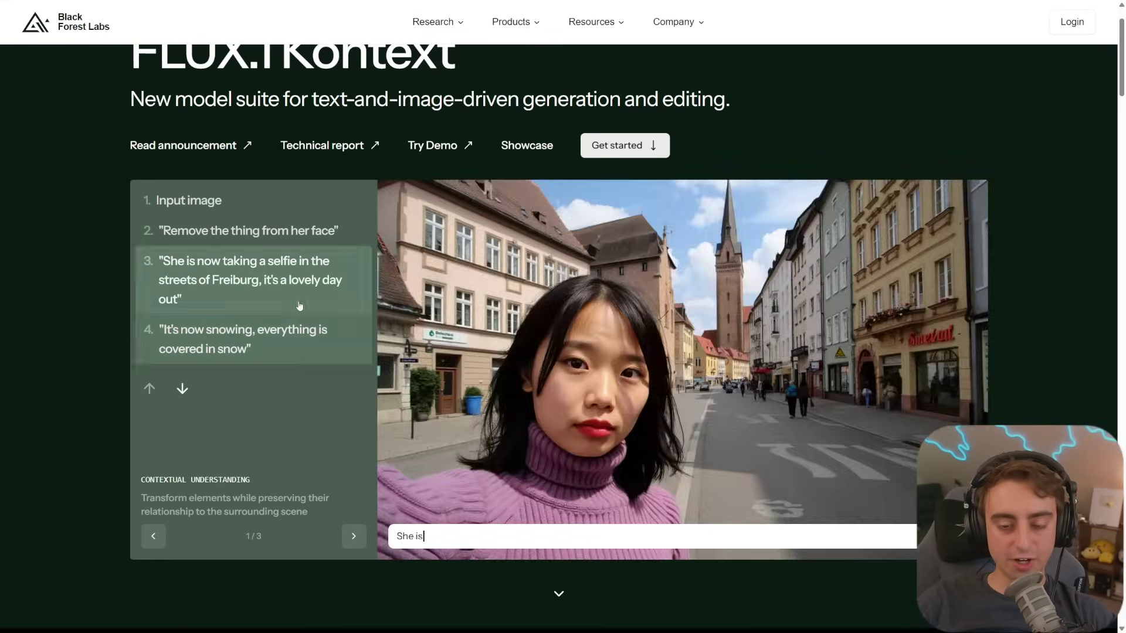
pyautogui.moveTo(295, 346)
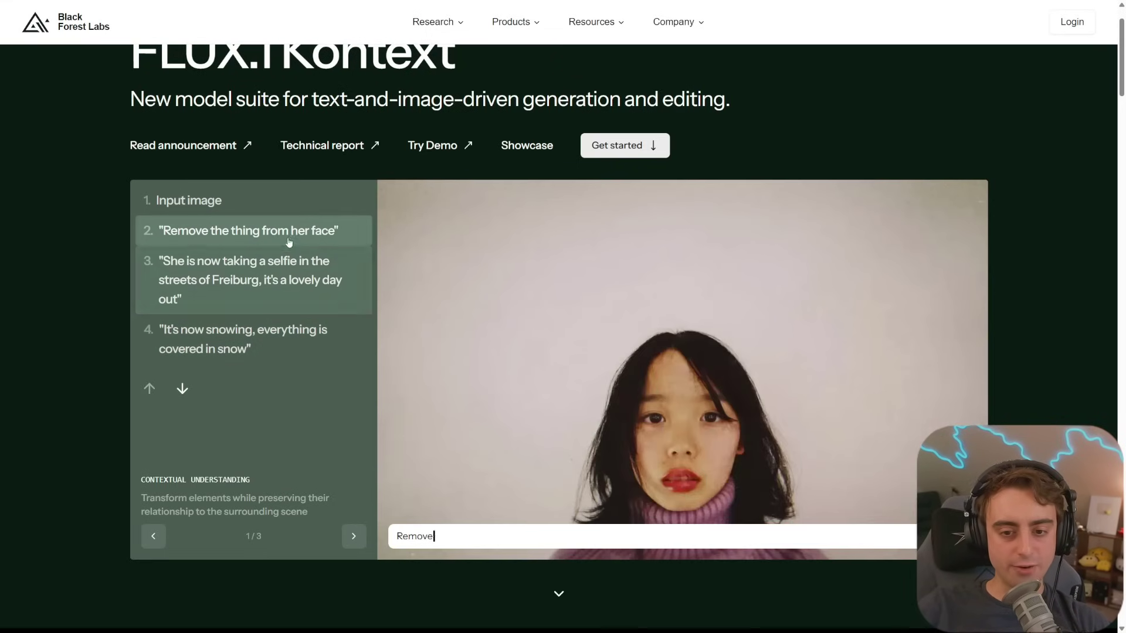
pyautogui.moveTo(296, 262)
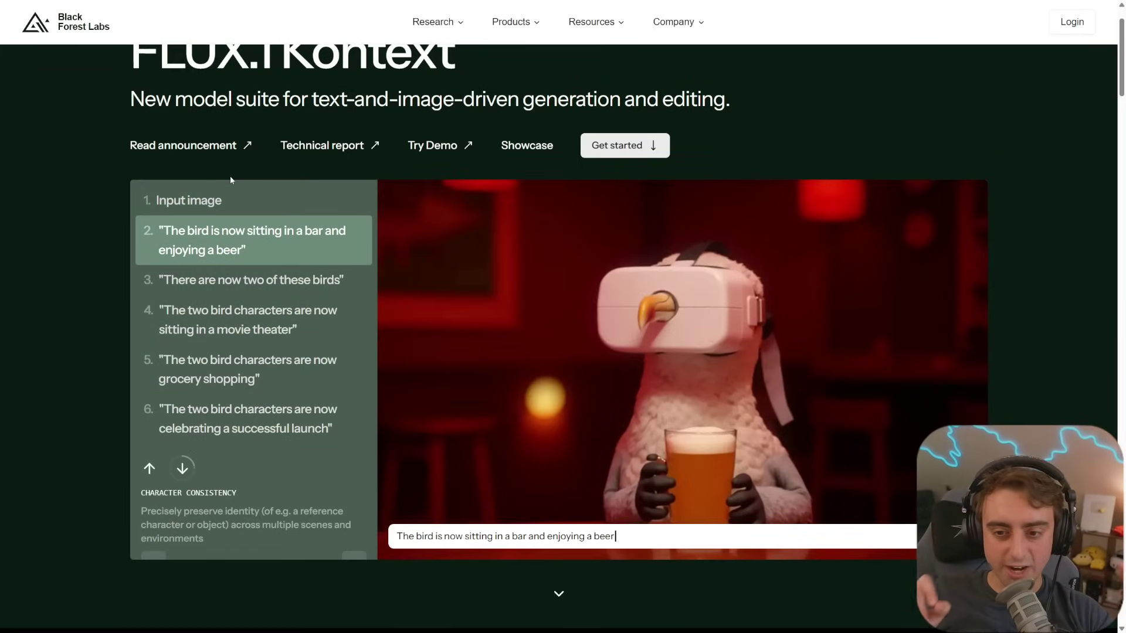
# Step: Go through the character consistency example of the VR-headset bird, from the input image to the successful launch celebration
pyautogui.click(240, 201)
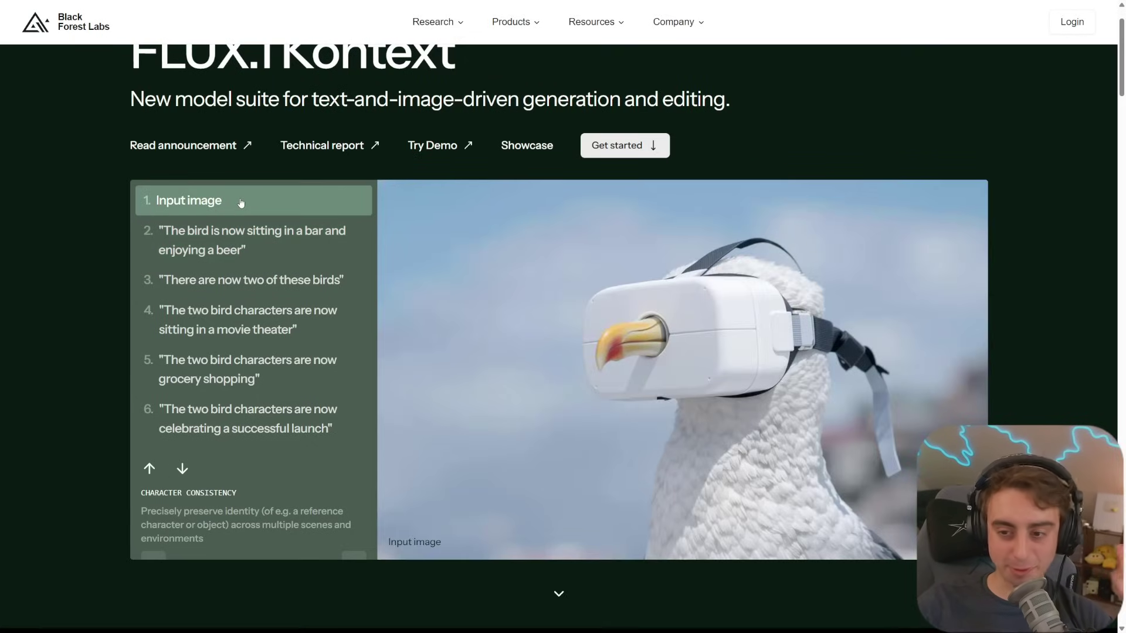
pyautogui.click(248, 244)
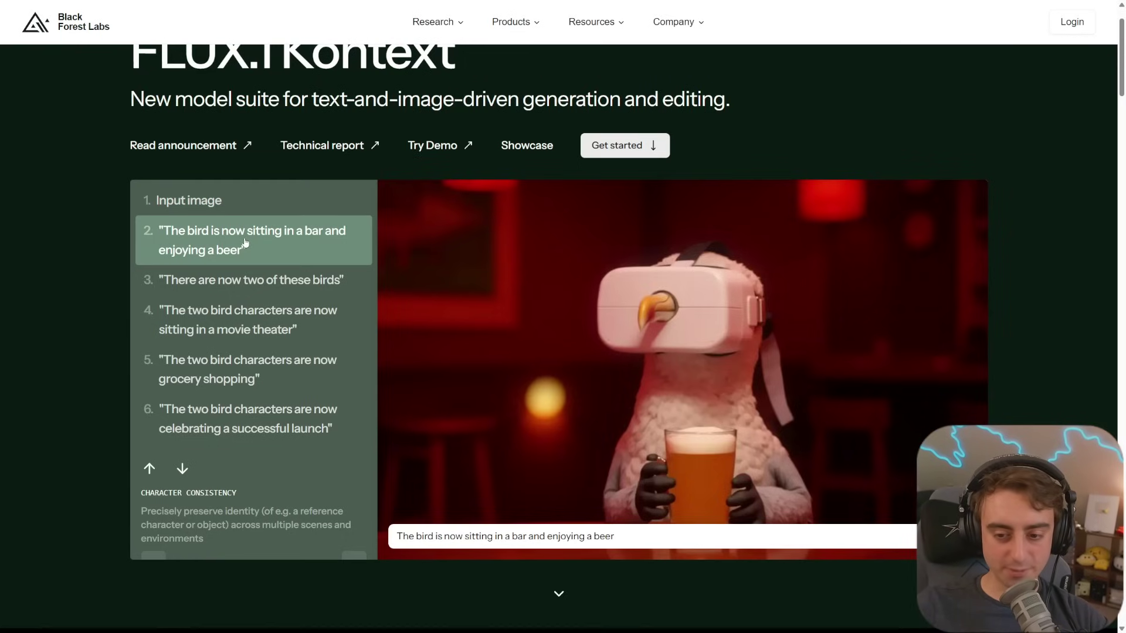
pyautogui.click(283, 270)
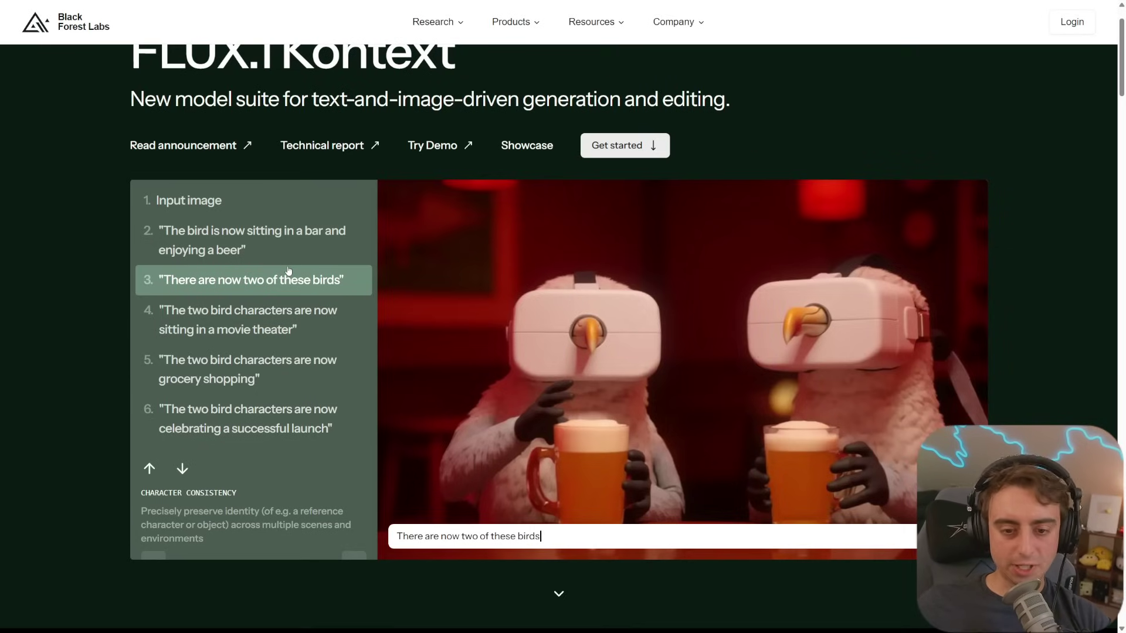
pyautogui.click(303, 321)
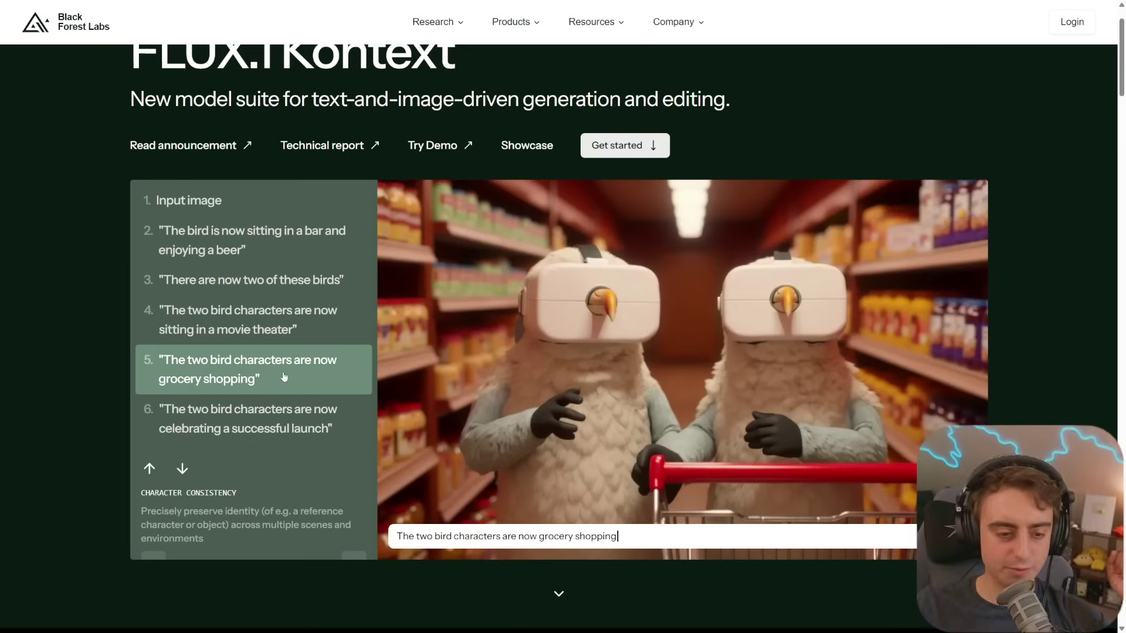
pyautogui.click(262, 425)
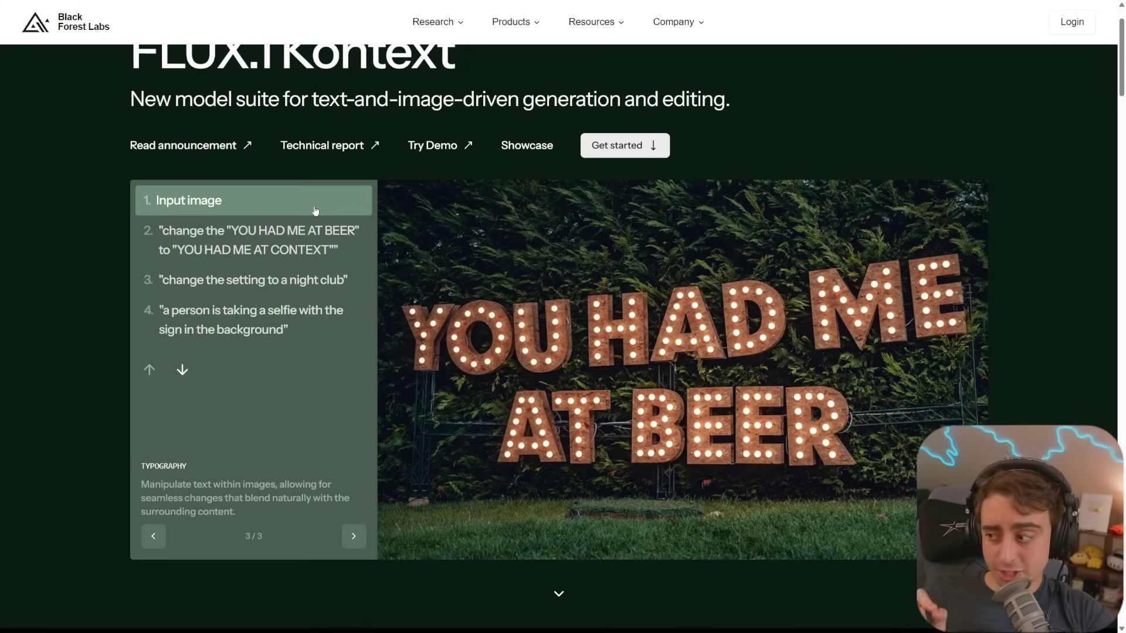
# Step: Compare the "YOU HAD ME AT BEER" input sign with its "YOU HAD ME AT CONTEXT" edit in the typography example
pyautogui.click(314, 233)
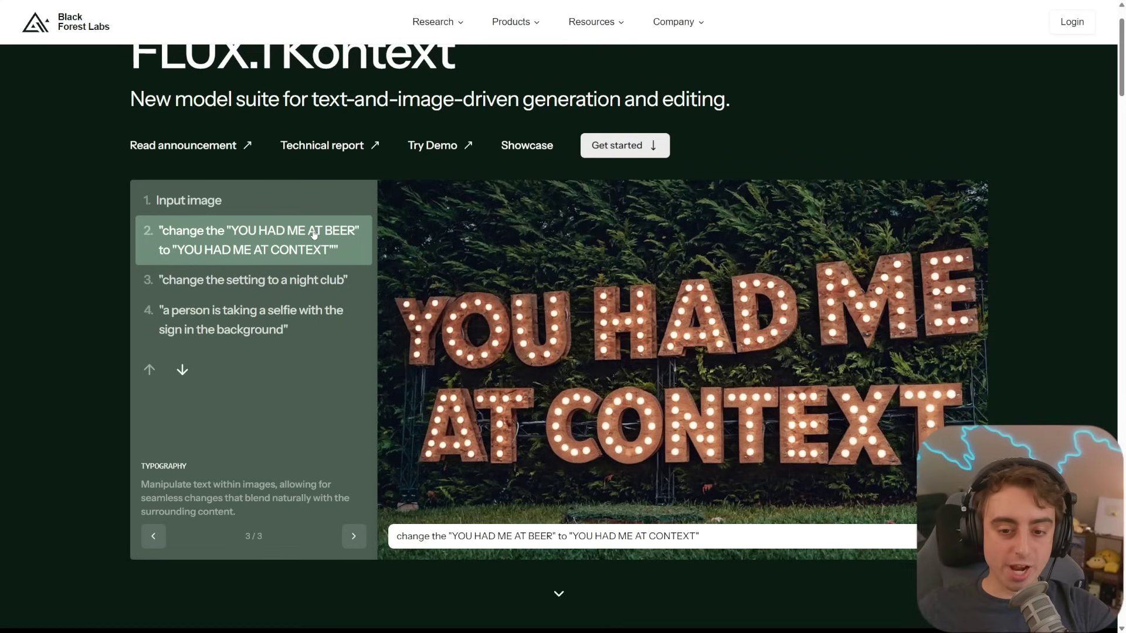
pyautogui.click(336, 216)
pyautogui.click(338, 234)
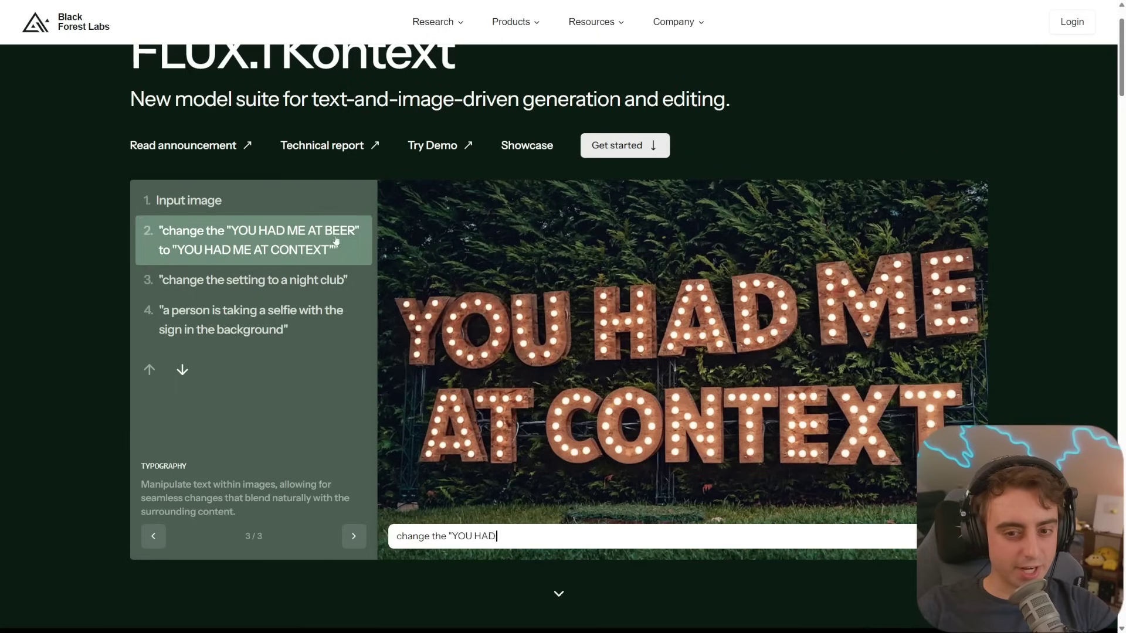
pyautogui.click(345, 205)
pyautogui.click(346, 218)
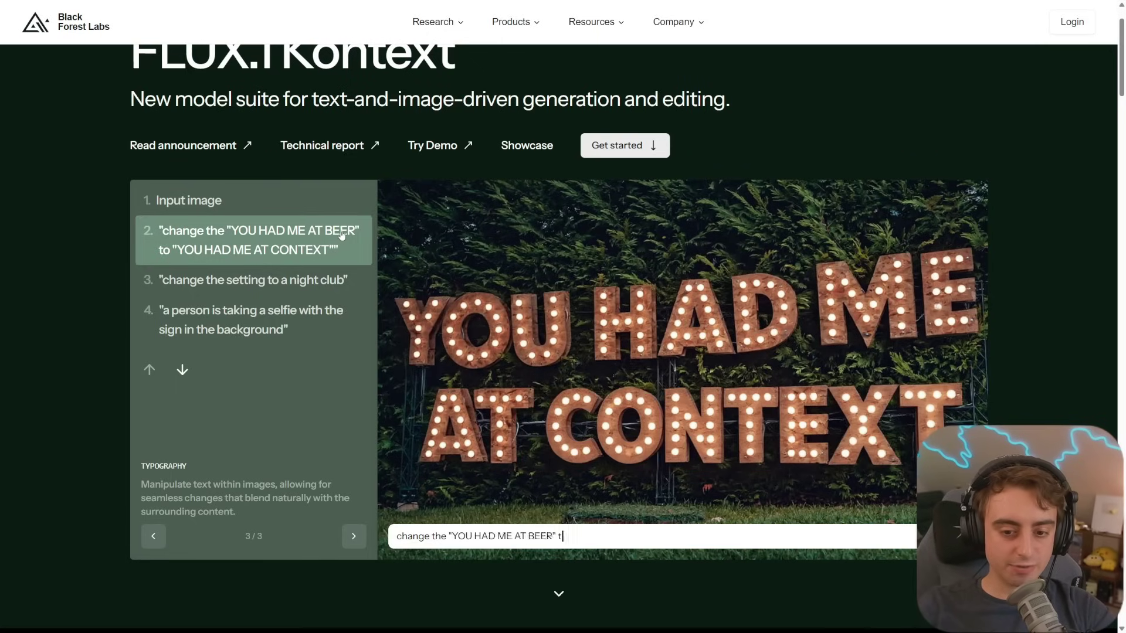
pyautogui.click(346, 208)
pyautogui.click(347, 220)
pyautogui.click(346, 210)
pyautogui.click(347, 219)
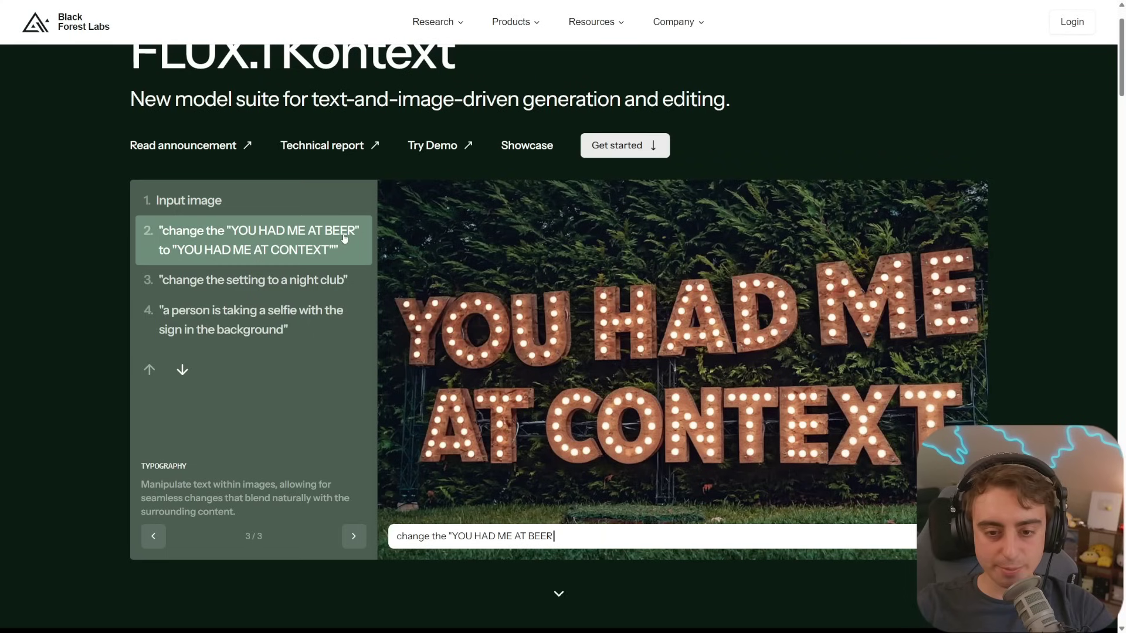
pyautogui.click(352, 205)
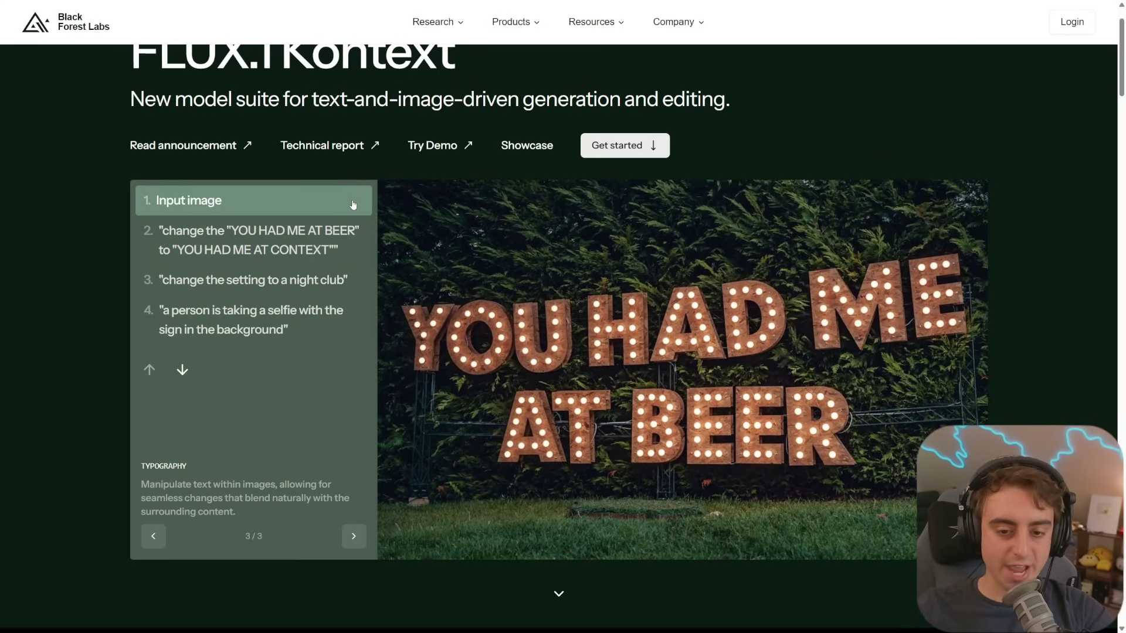
pyautogui.click(298, 223)
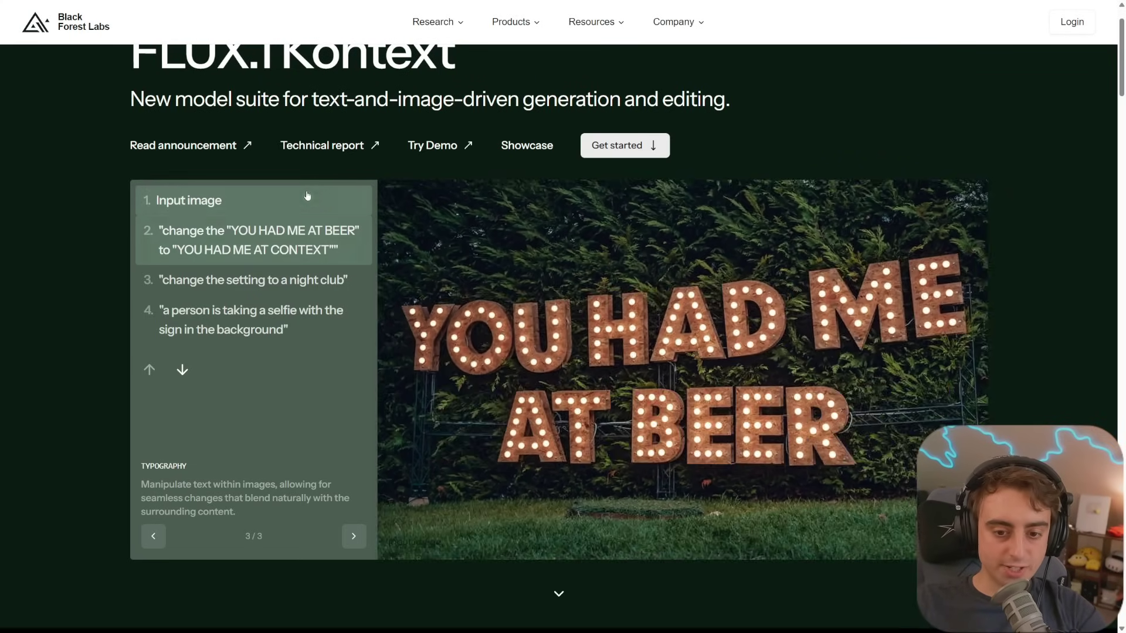
pyautogui.click(302, 199)
pyautogui.click(298, 229)
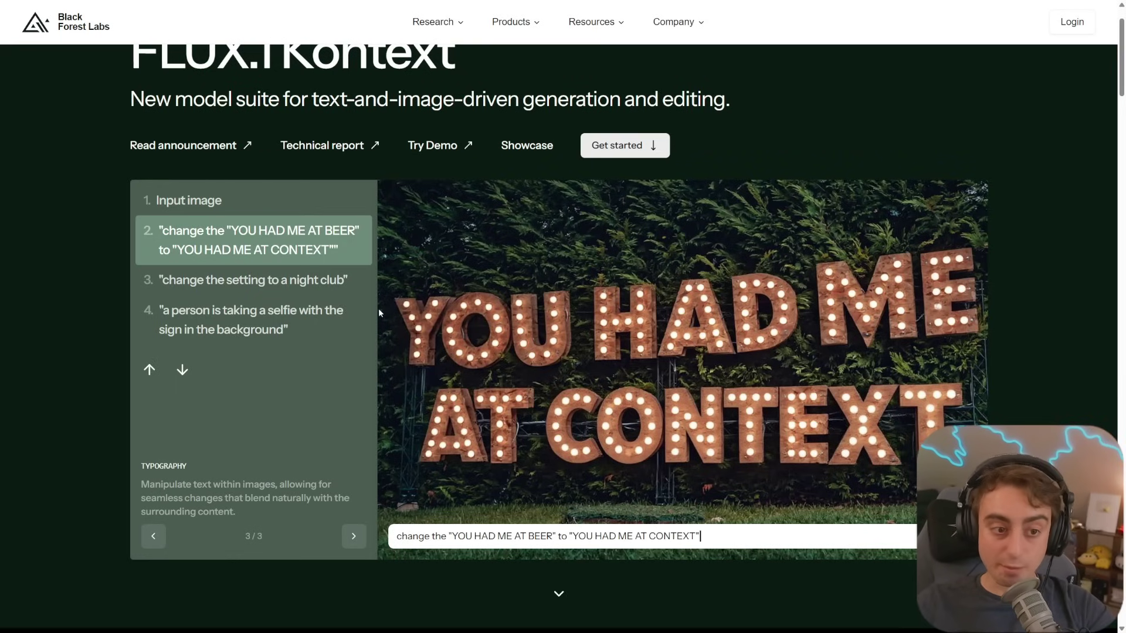
# Step: View the typography example's "change the setting to a night club" edit and its edit of a person taking a selfie with the sign
pyautogui.click(359, 286)
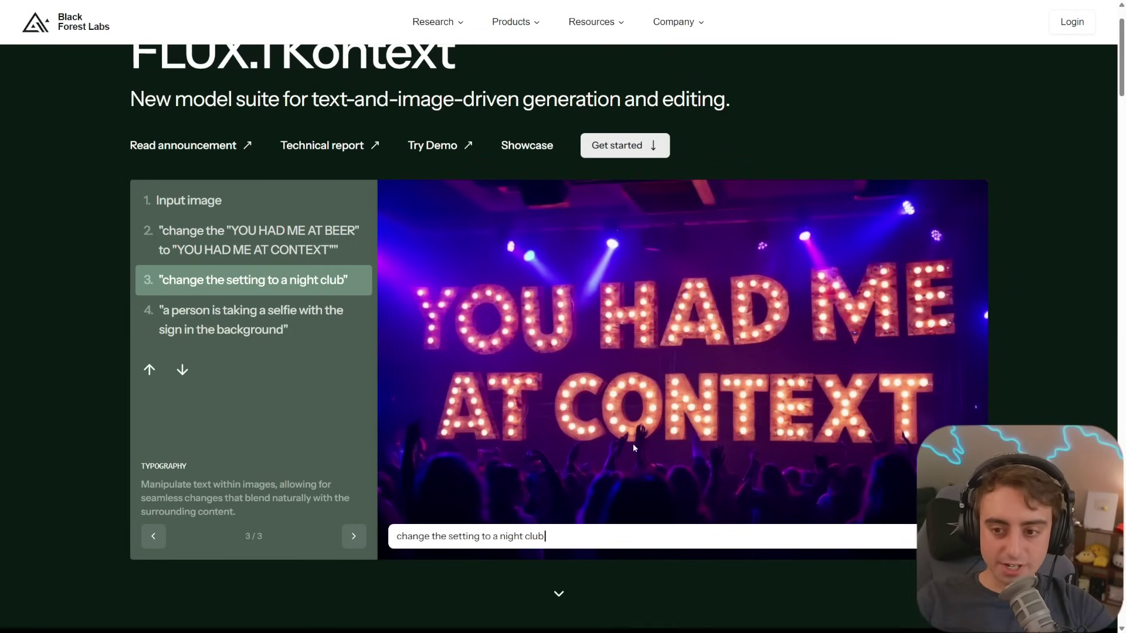
pyautogui.click(283, 320)
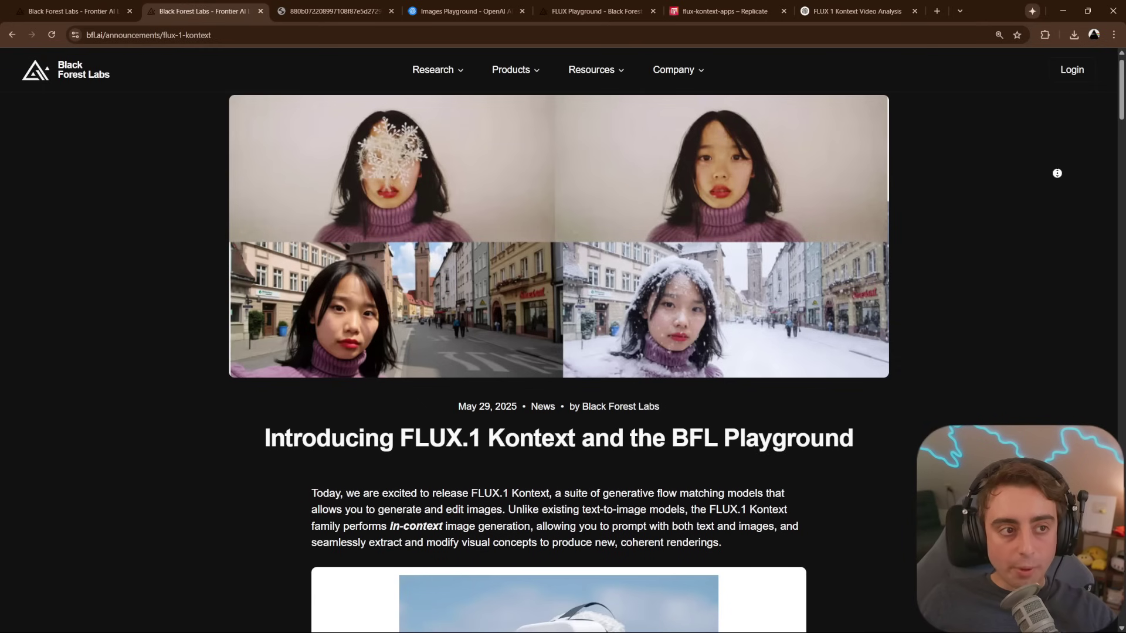
# Step: Read through the FLUX.1 Kontext announcement from the VR-headset bird examples down to the KontextBench leaderboard charts
pyautogui.scroll(-6, 1075, 262)
pyautogui.scroll(-20, 1075, 262)
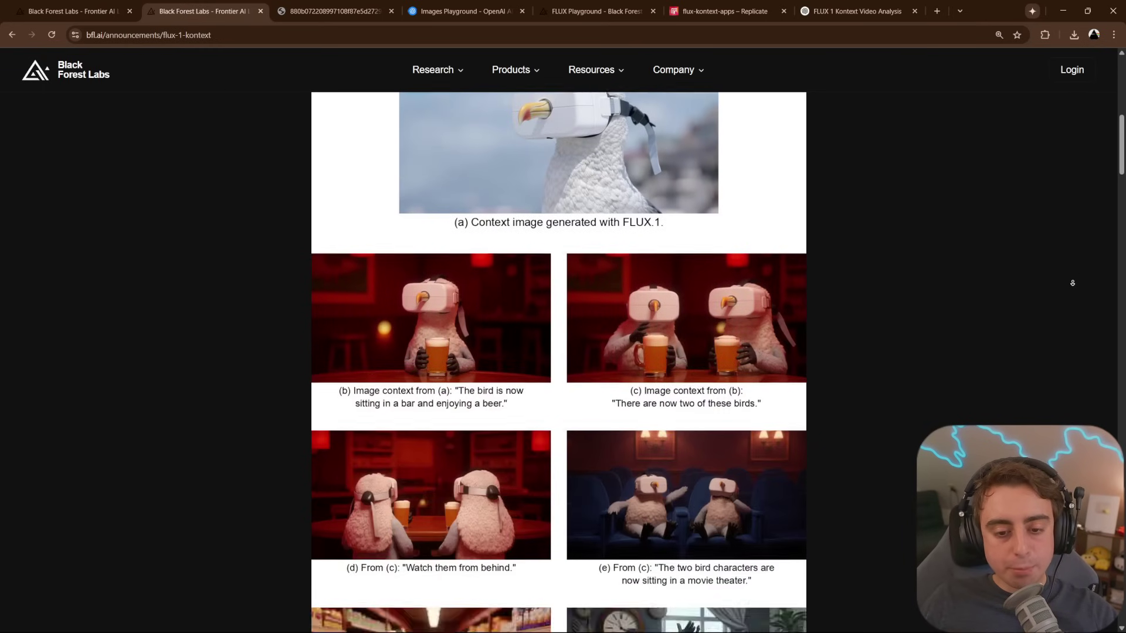
pyautogui.scroll(-15, 1068, 277)
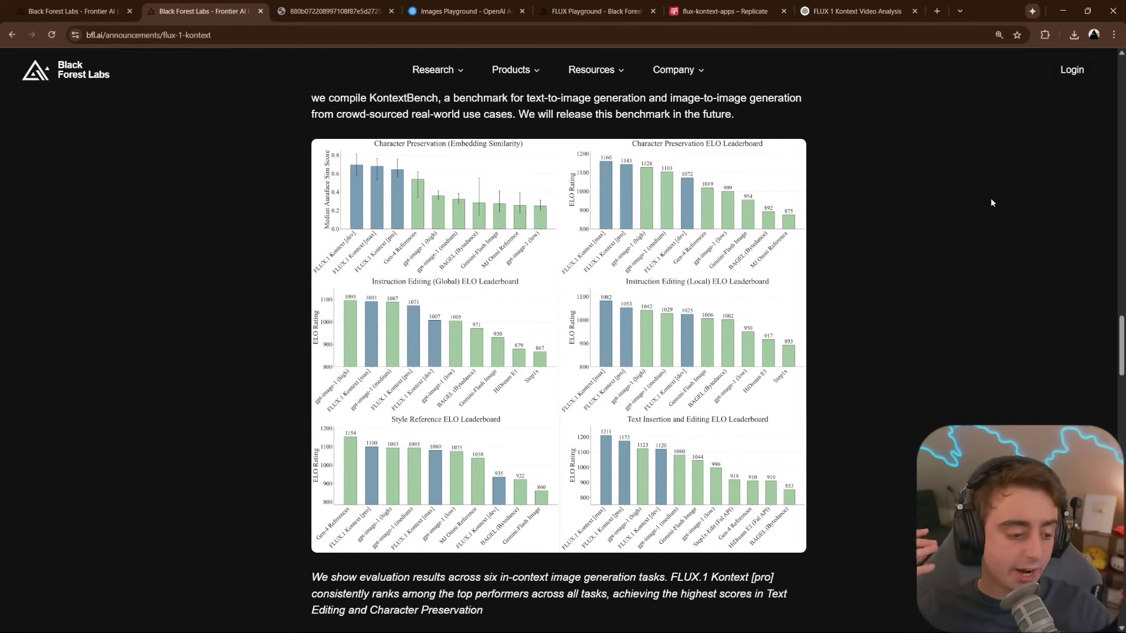
# Step: Switch to the technical report PDF and examine the Figure 4 architecture overview of FLUX.1 Kontext at a larger size
pyautogui.hotkey('ctrl', 'Tab')
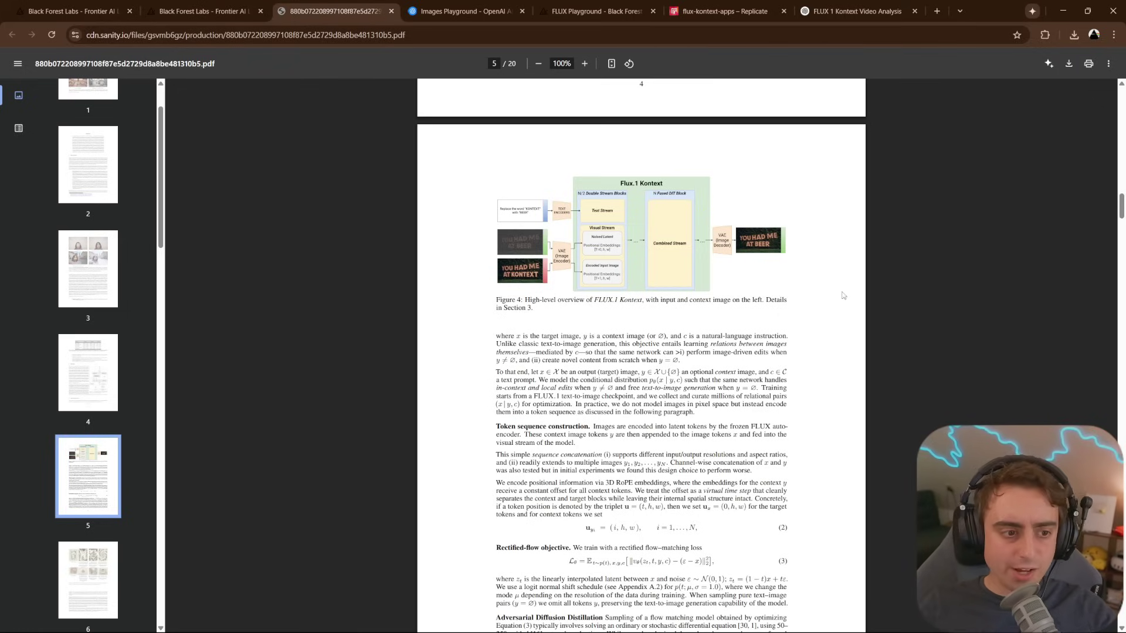
pyautogui.scroll(3, 789, 271)
pyautogui.scroll(2, 784, 265)
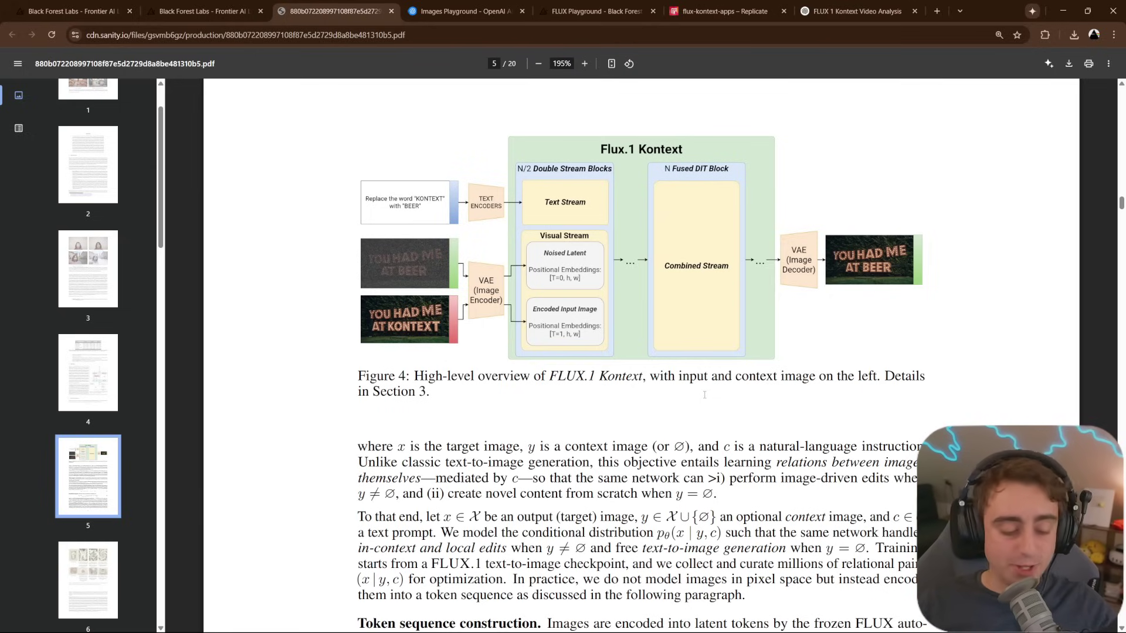
# Step: Switch to the FLUX Playground and attach a photo from the Camera Roll folder as the reference image for generation
pyautogui.hotkey('ctrl', '5')
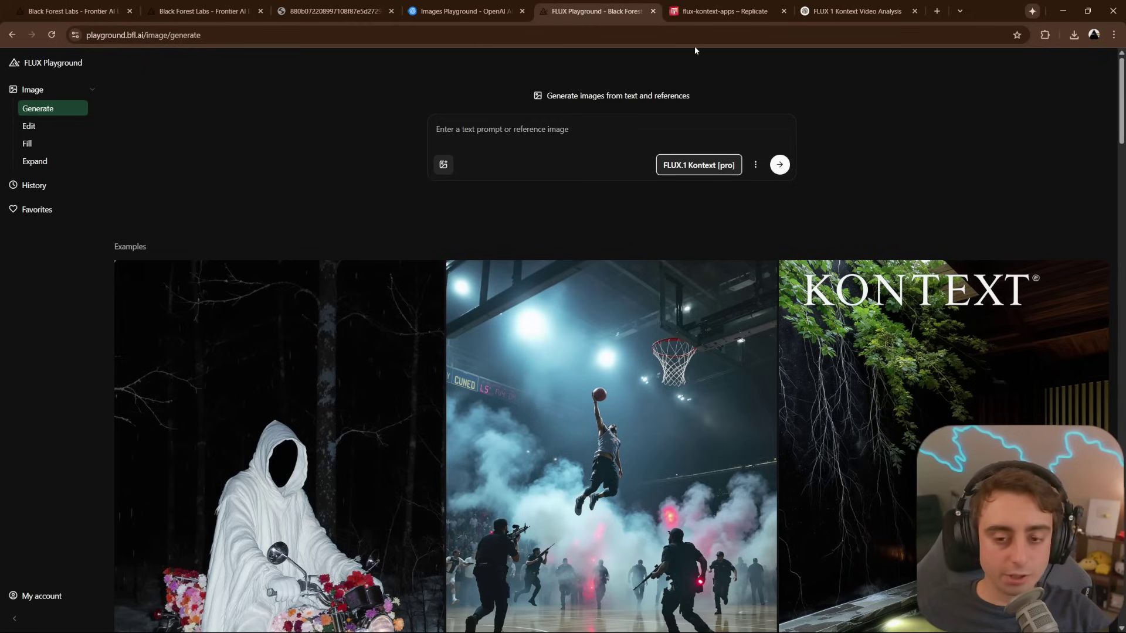
pyautogui.scroll(-1, 528, 94)
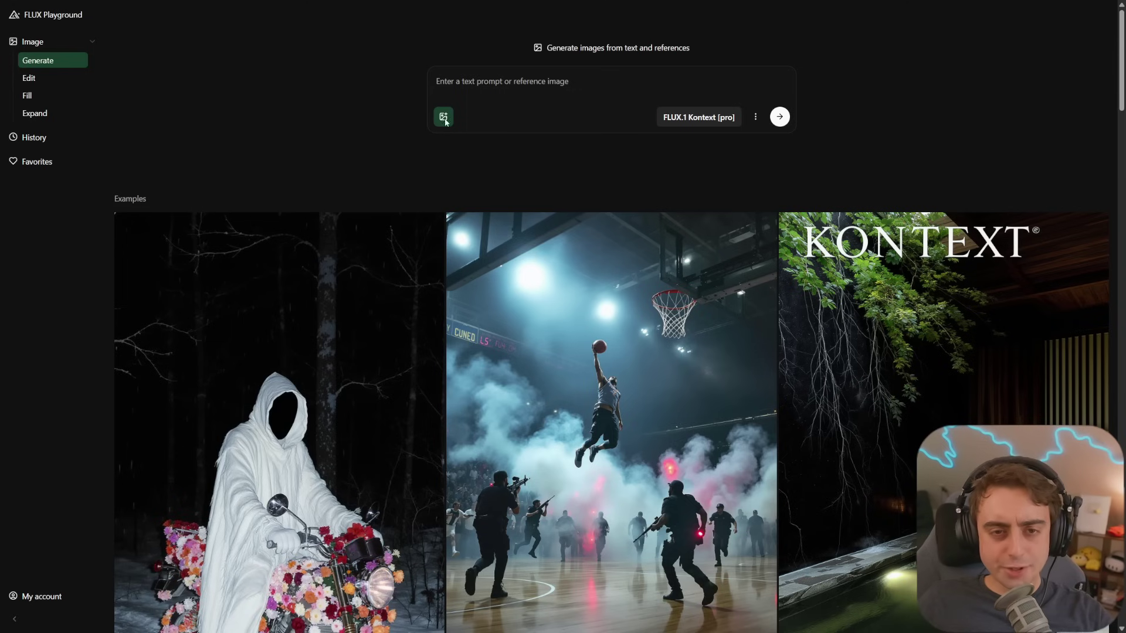
pyautogui.click(443, 117)
pyautogui.click(52, 212)
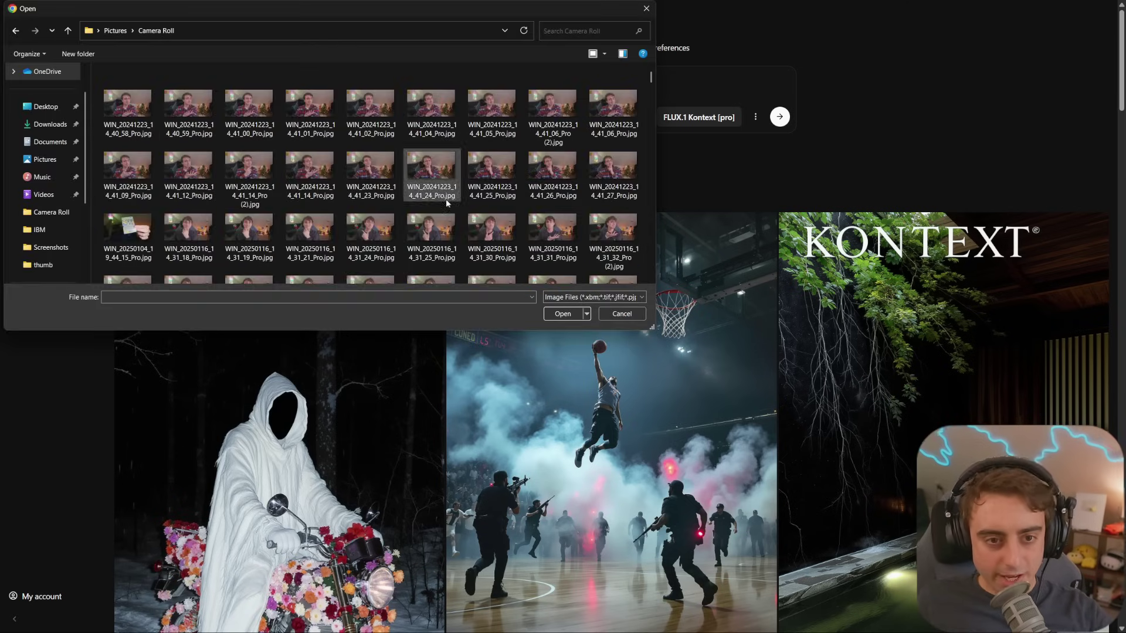
pyautogui.doubleClick(320, 246)
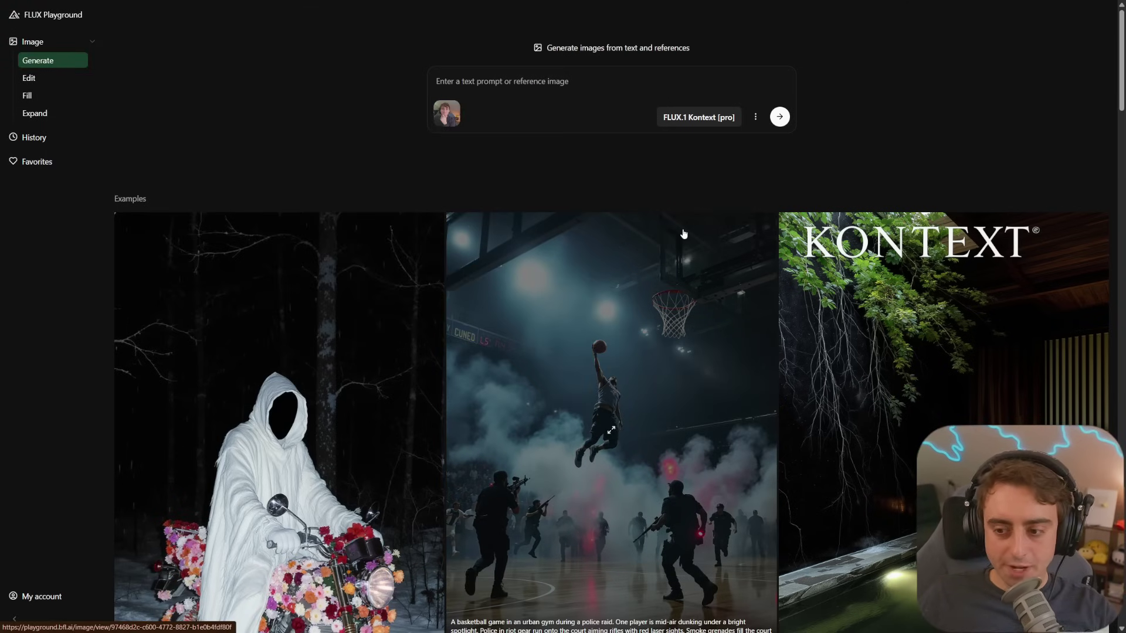
# Step: Generate images with the prompt "Make an image of this guy on the moon in a lemon themed space suit"
pyautogui.click(616, 105)
pyautogui.write('Make an image of this guy on the moon in a lemon themed space suit')
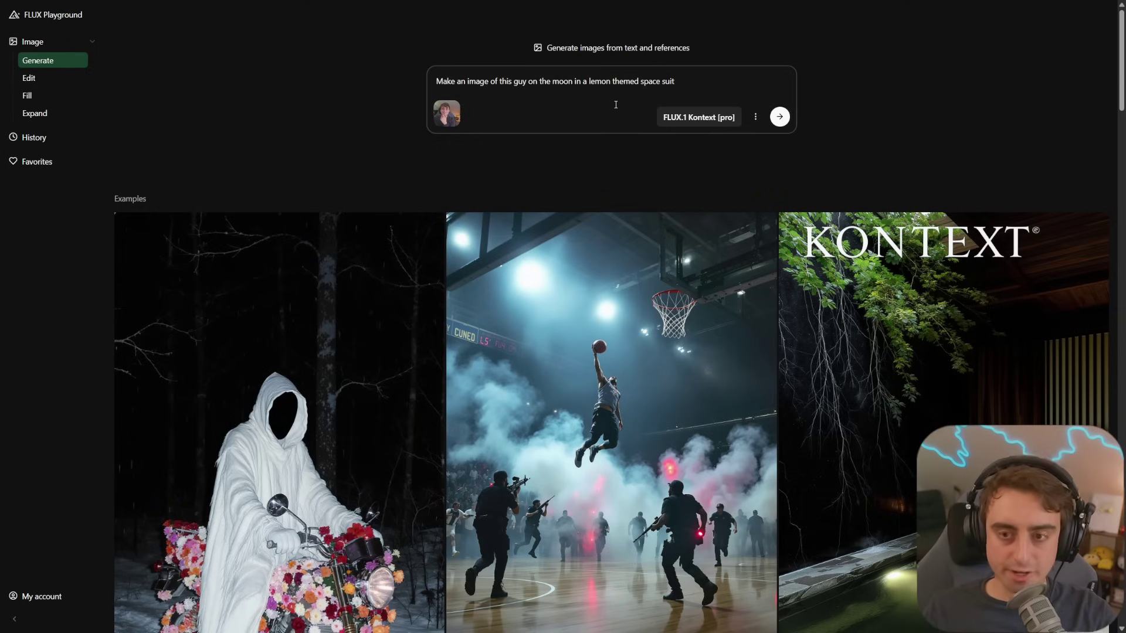
pyautogui.press('Return')
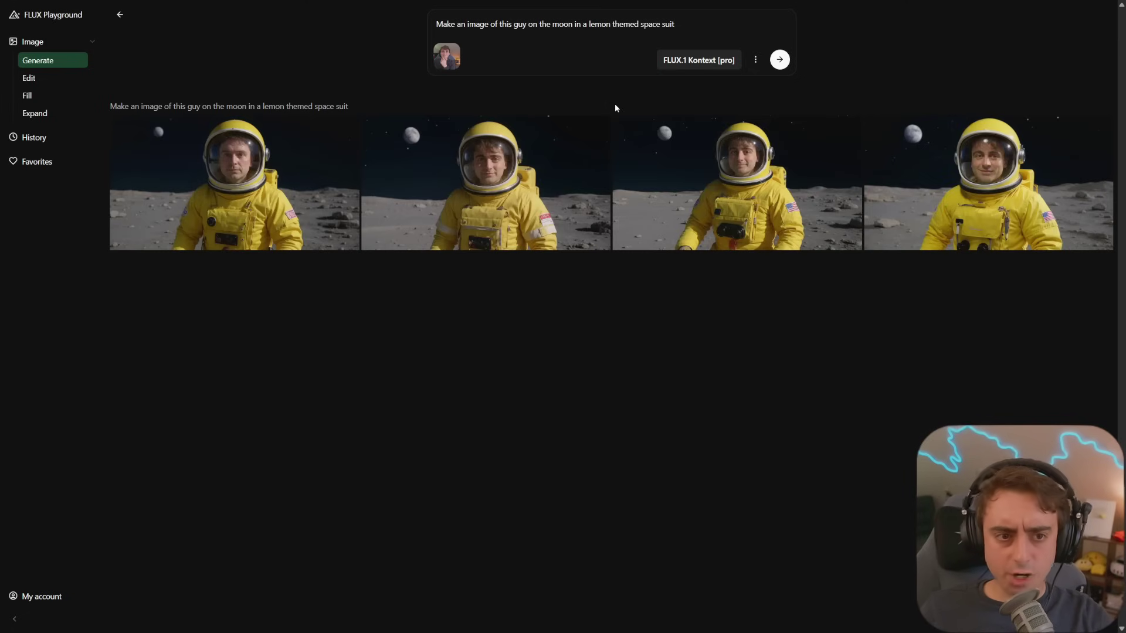
# Step: Open the first astronaut image at full size and go through all four generated variations, comparing the first two again
pyautogui.click(234, 184)
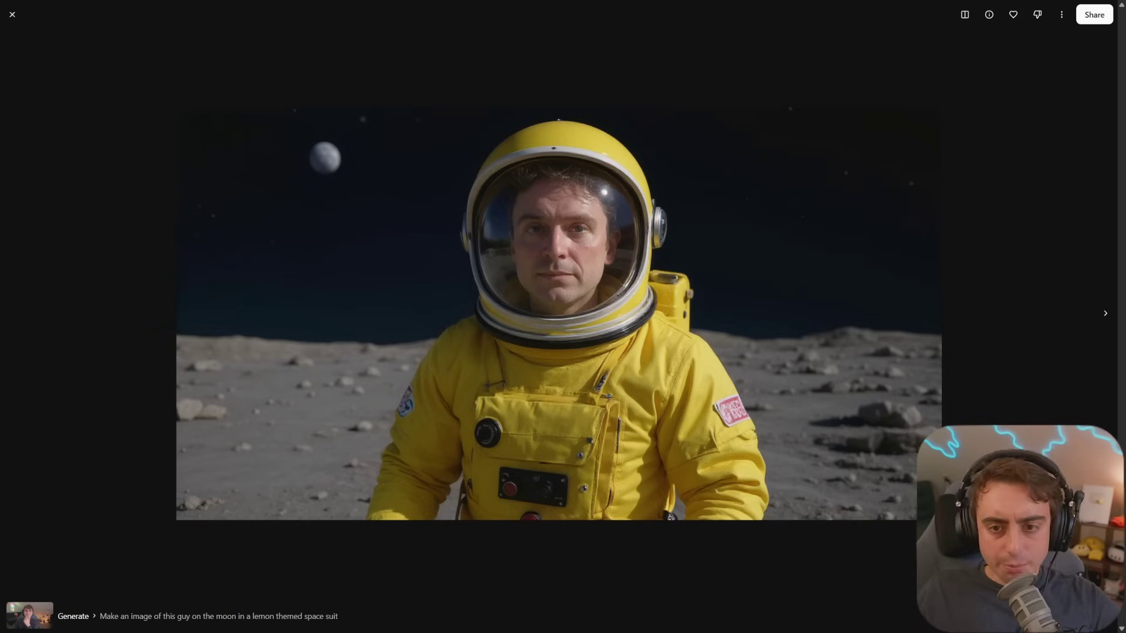
pyautogui.click(1106, 315)
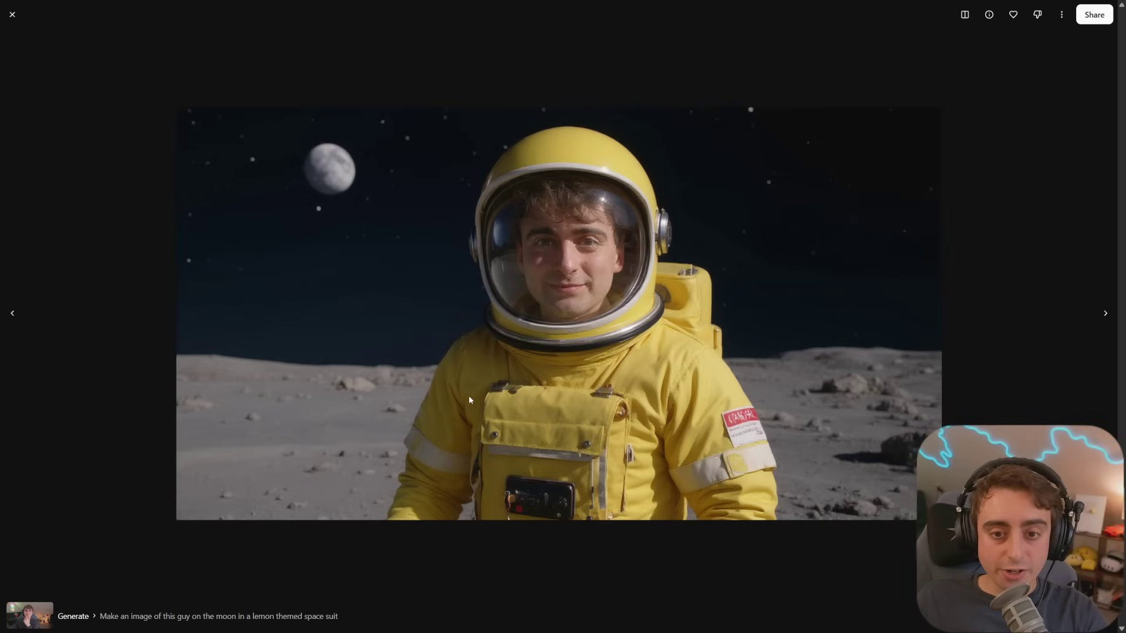
pyautogui.press('Left')
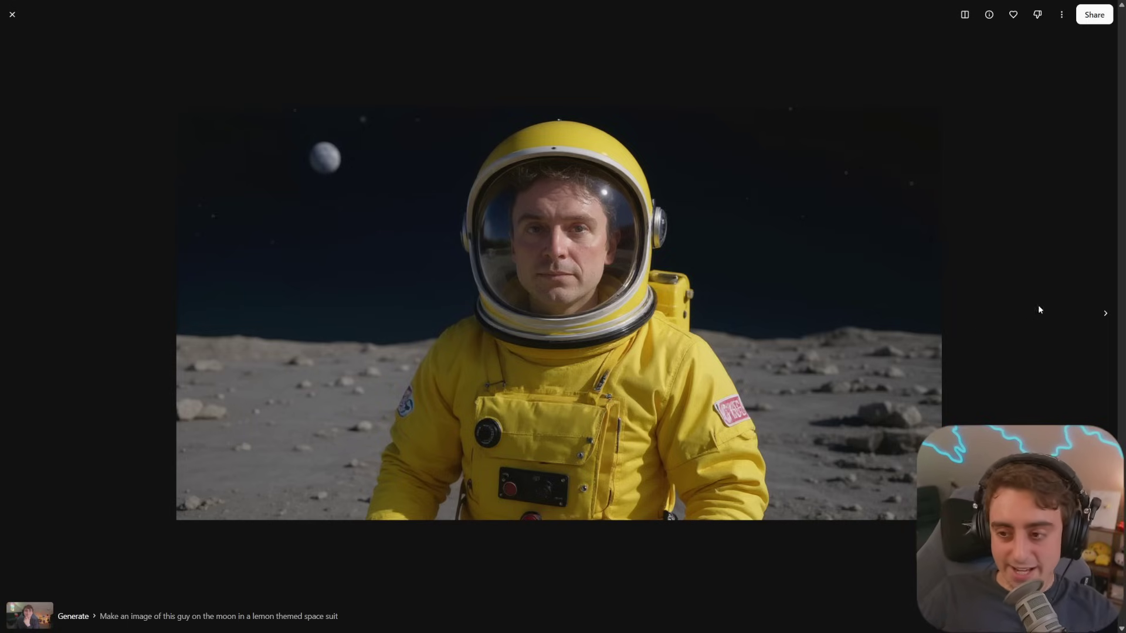
pyautogui.click(1106, 314)
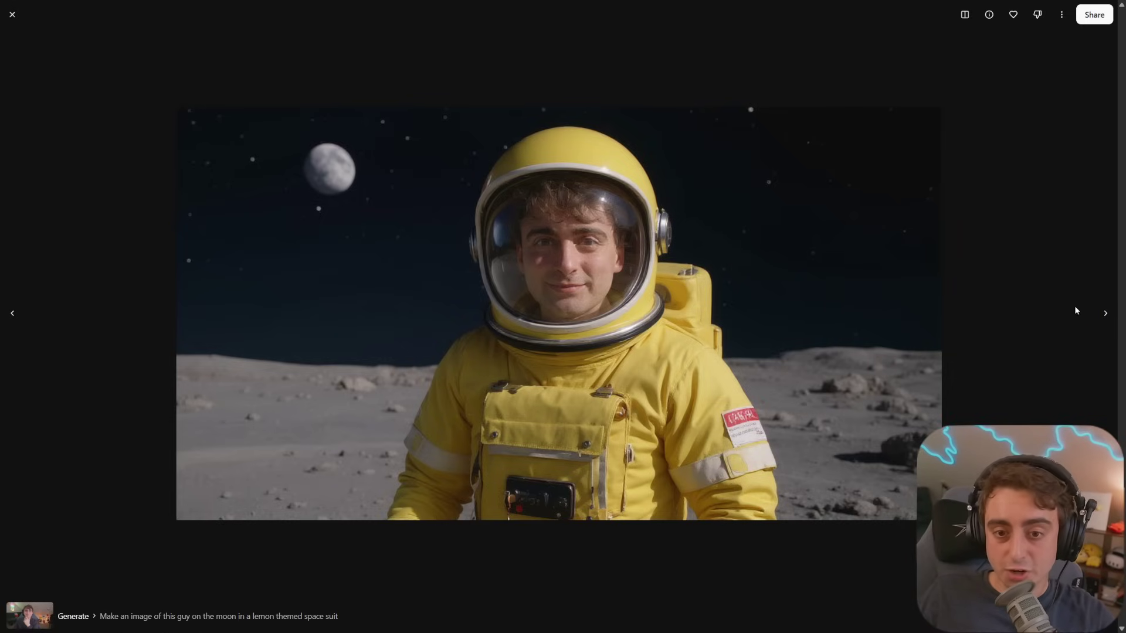
pyautogui.click(1106, 314)
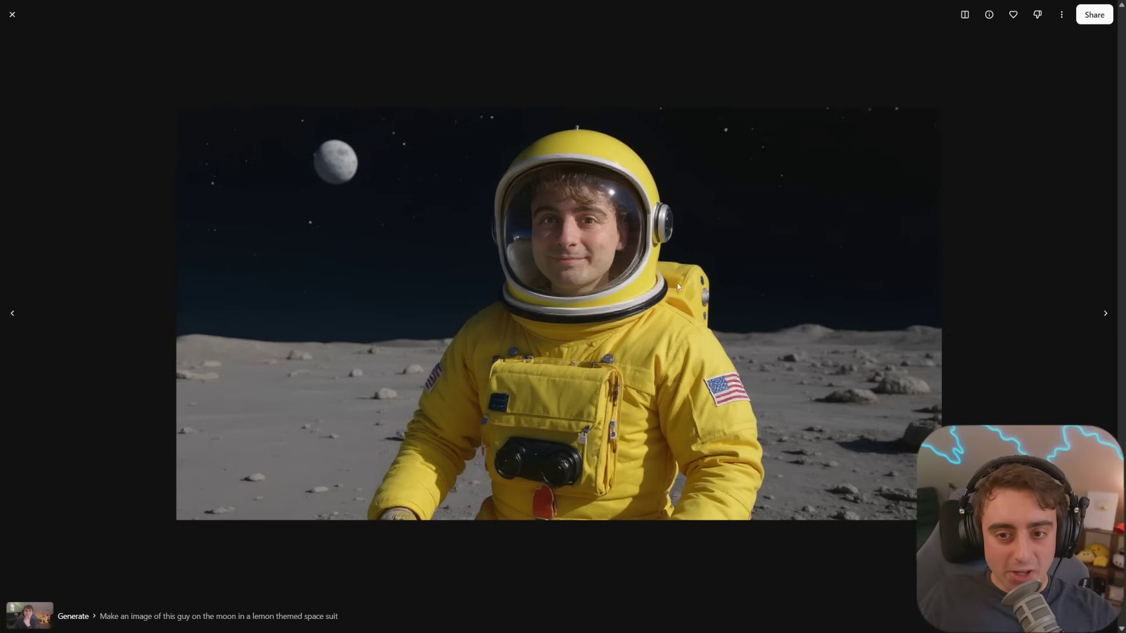
pyautogui.press('Right')
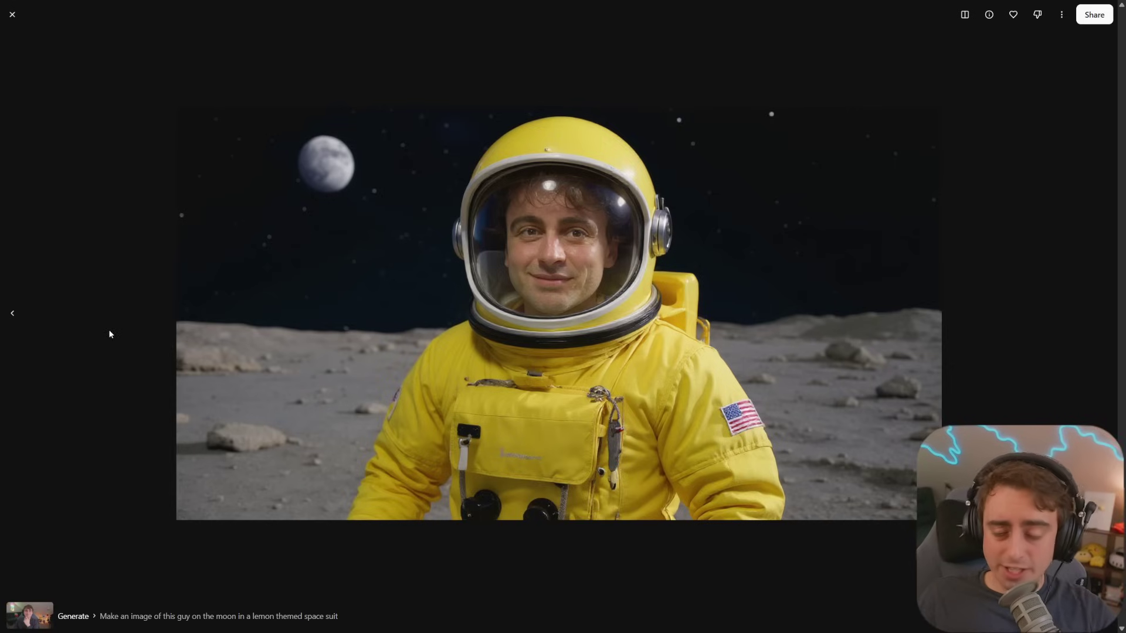
# Step: Go back and forth through the four astronaut variations to compare their faces and suits, and return to the results overview
pyautogui.press('Left')
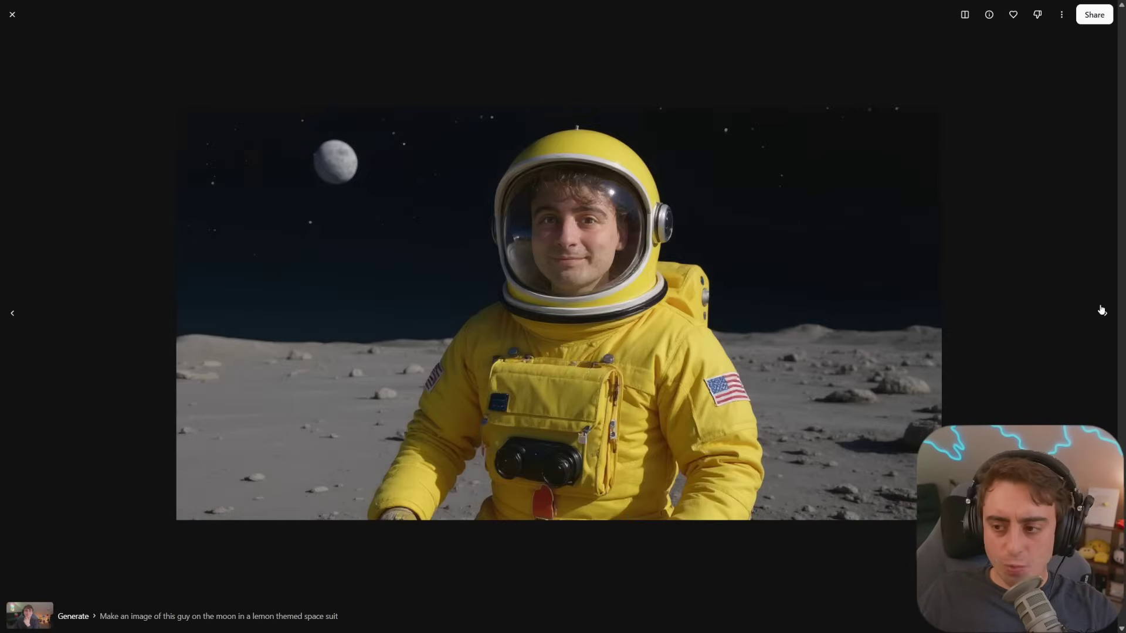
pyautogui.click(13, 315)
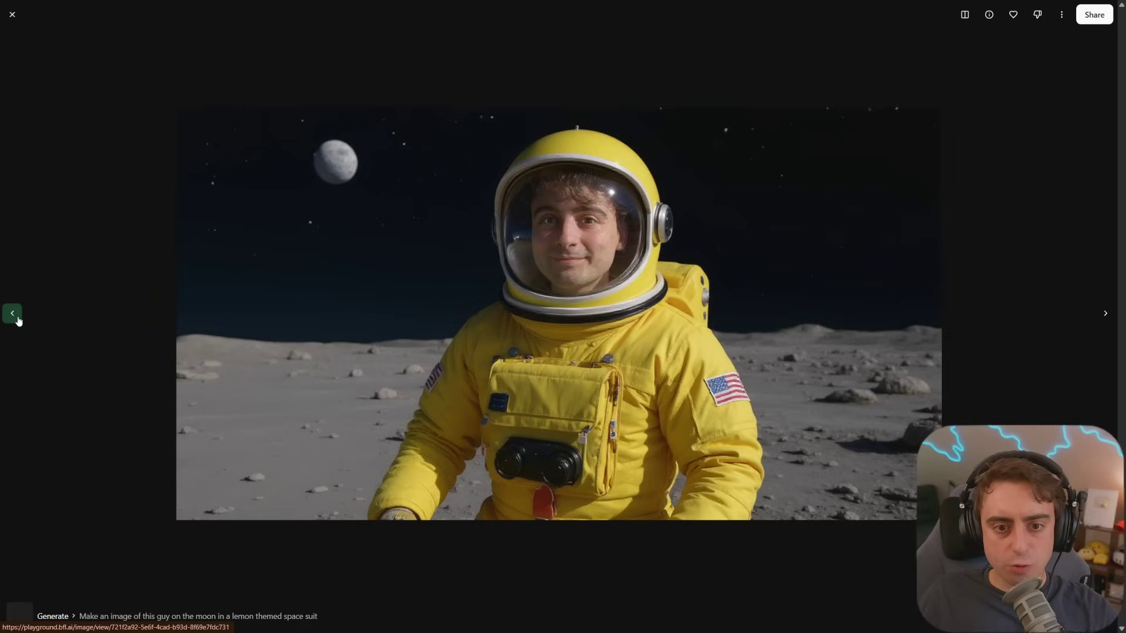
pyautogui.click(14, 317)
pyautogui.click(13, 314)
pyautogui.press('Right')
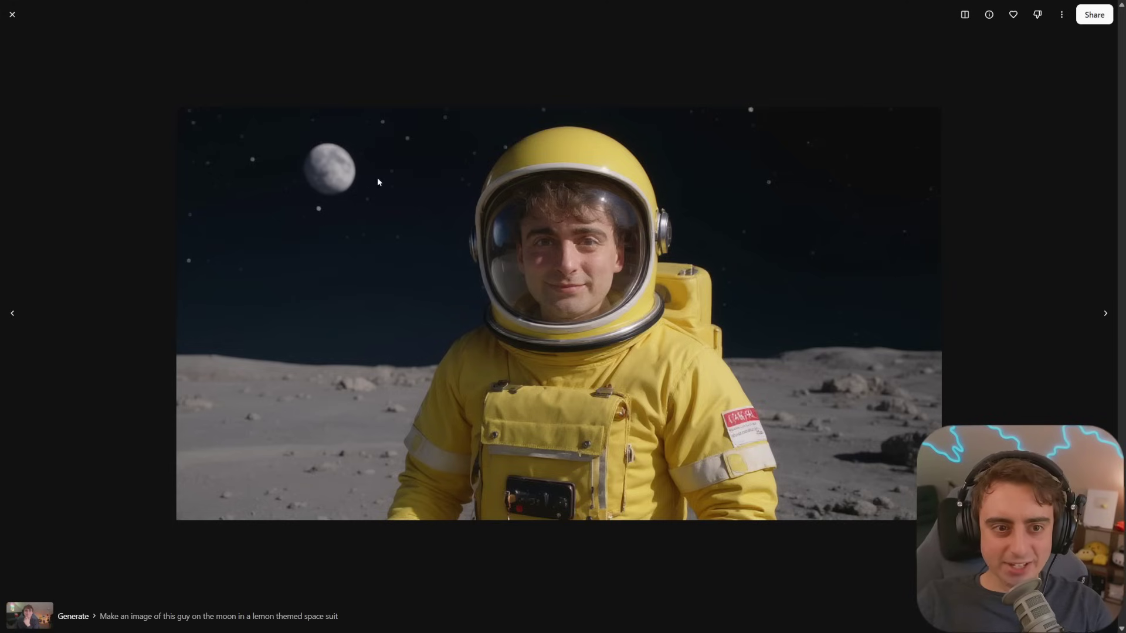
pyautogui.click(1109, 318)
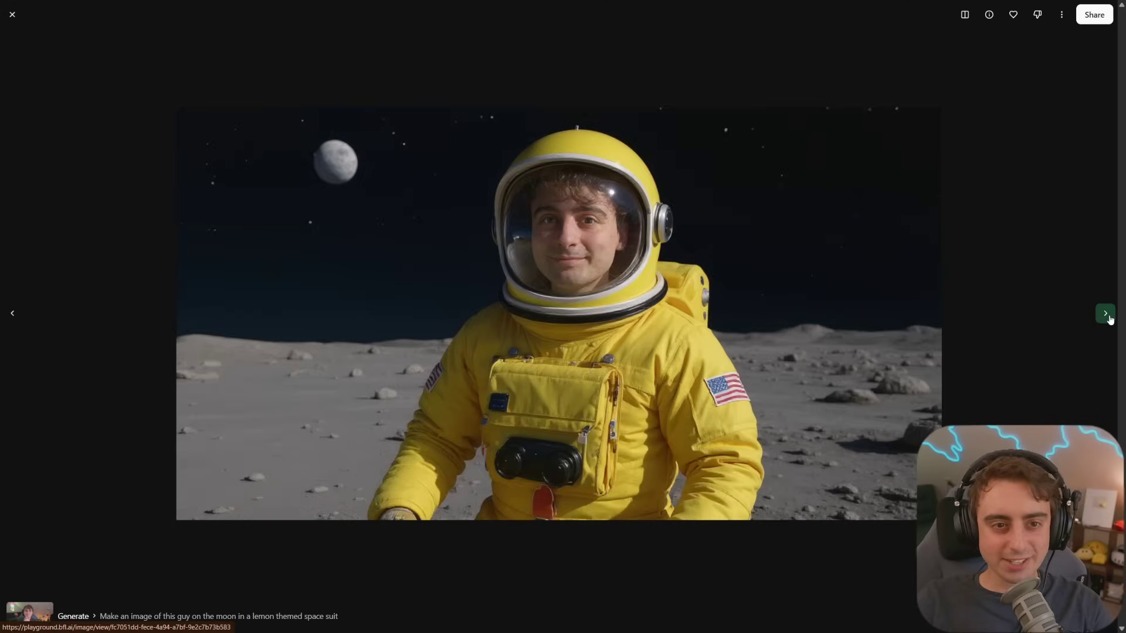
pyautogui.click(1109, 318)
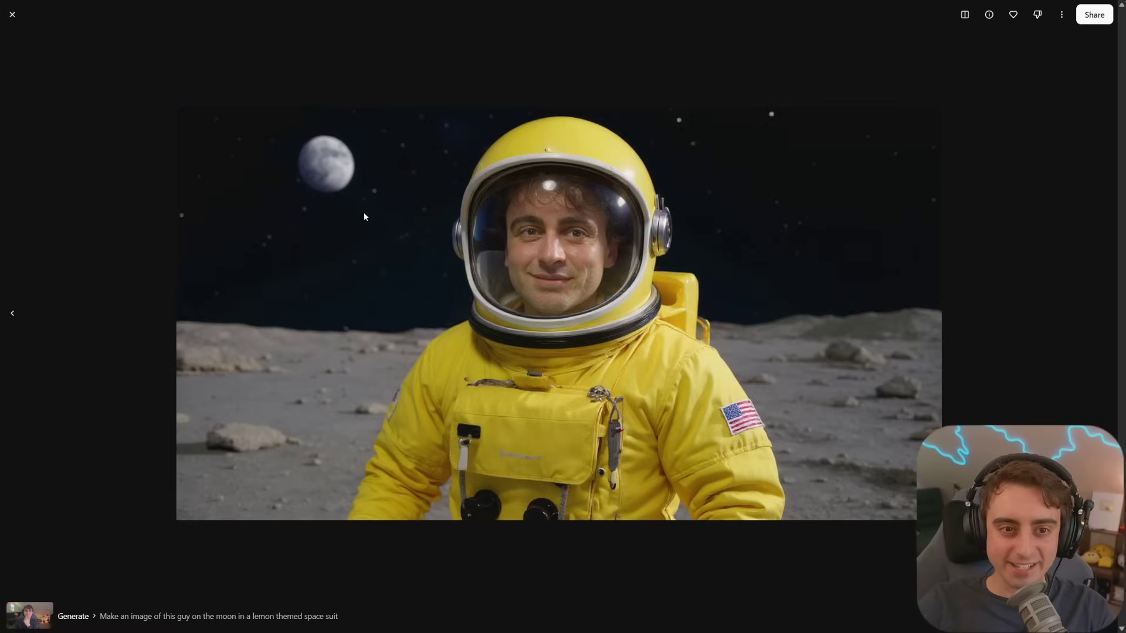
pyautogui.press('Left')
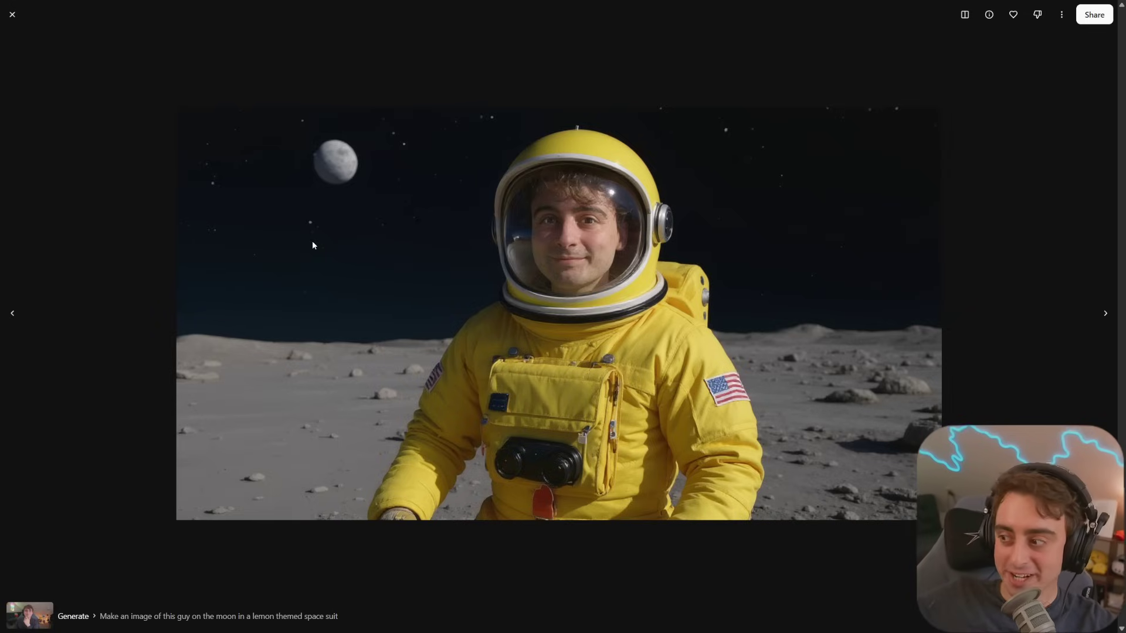
pyautogui.press('Escape')
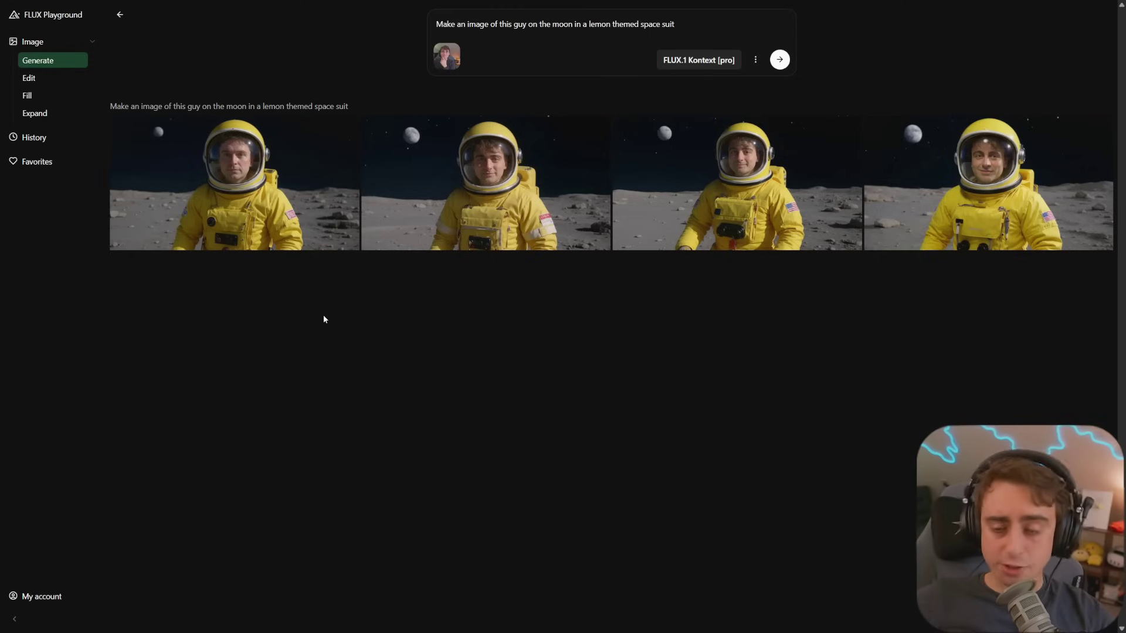
# Step: Edit the second astronaut image by boxing the moon in the sky and generating with the prompt "Turn this into the earth in the background"
pyautogui.click(486, 183)
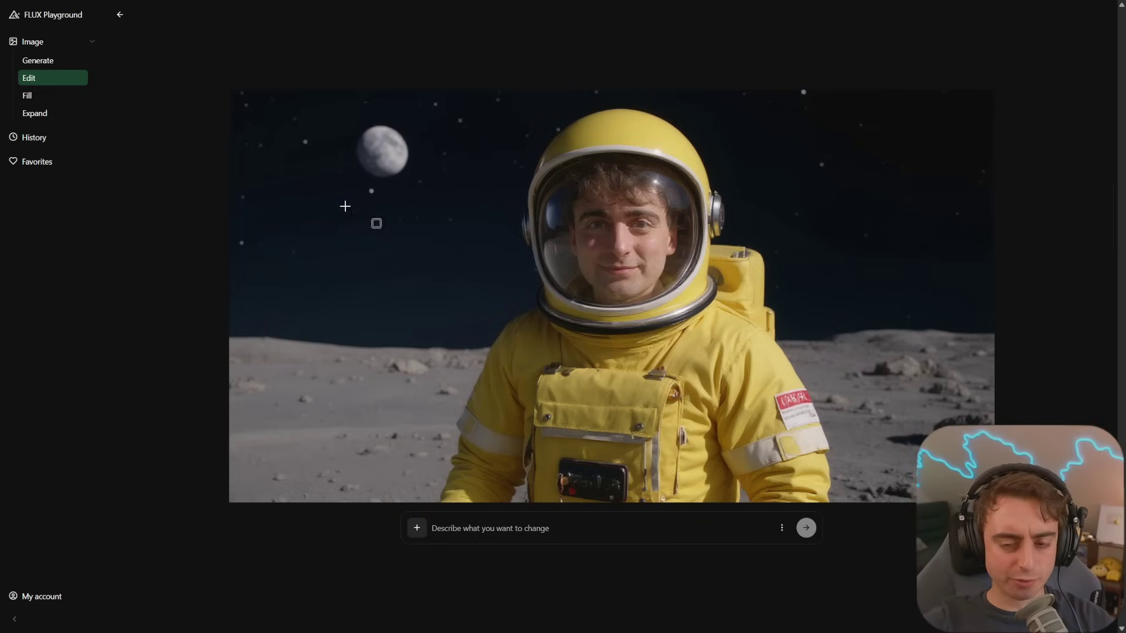
pyautogui.moveTo(340, 115); pyautogui.dragTo(428, 194)
pyautogui.click(528, 527)
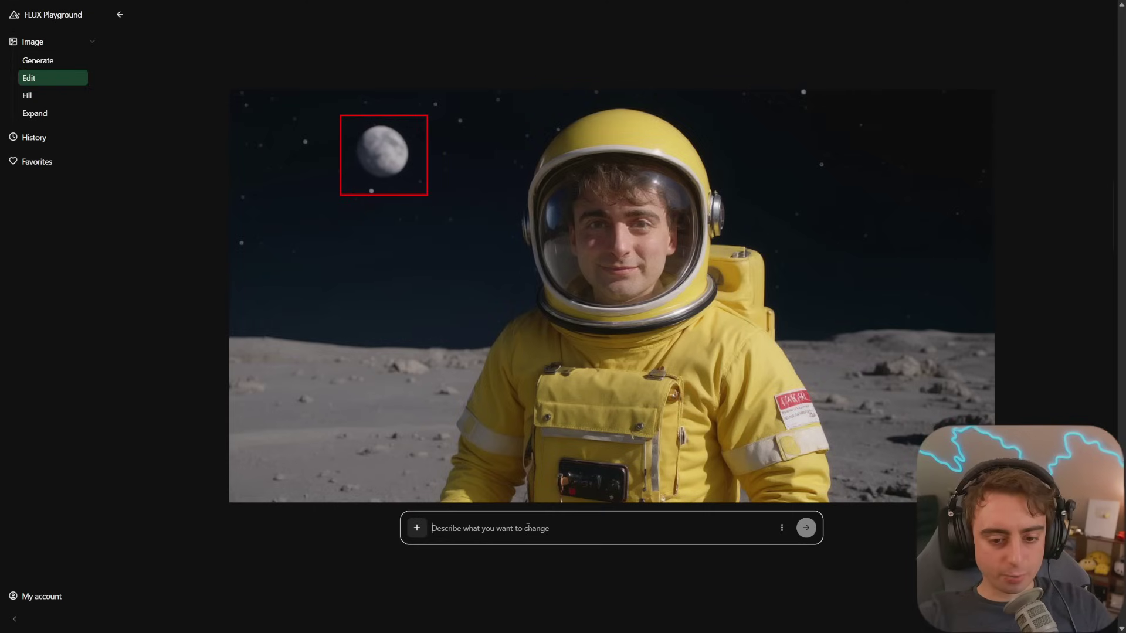
pyautogui.write('Turn this')
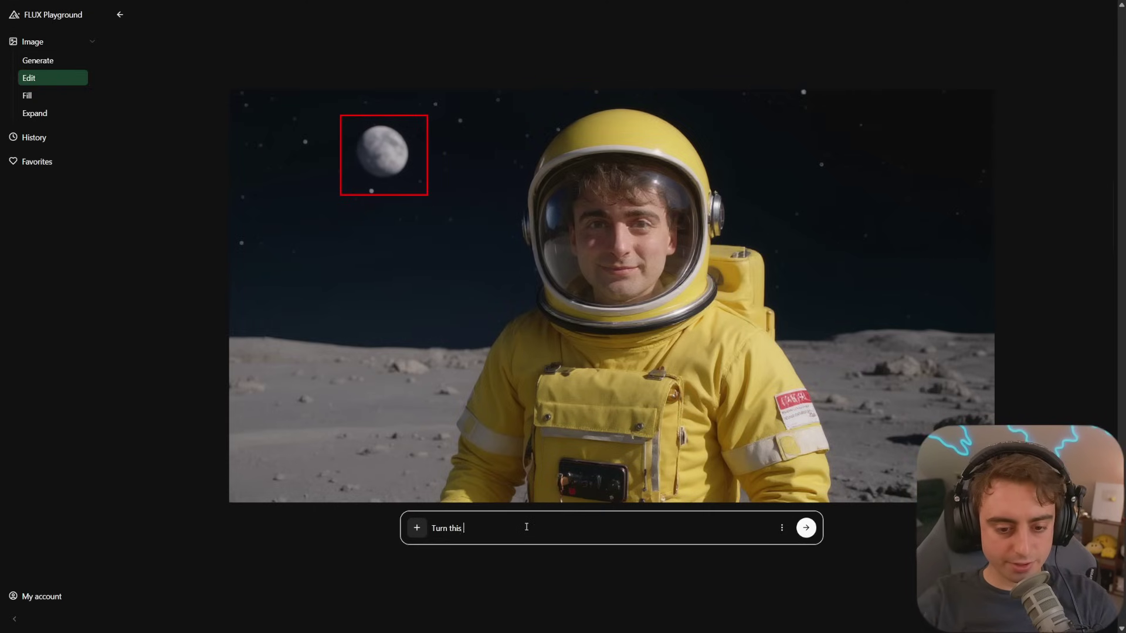
pyautogui.write(' intto the earth in the background')
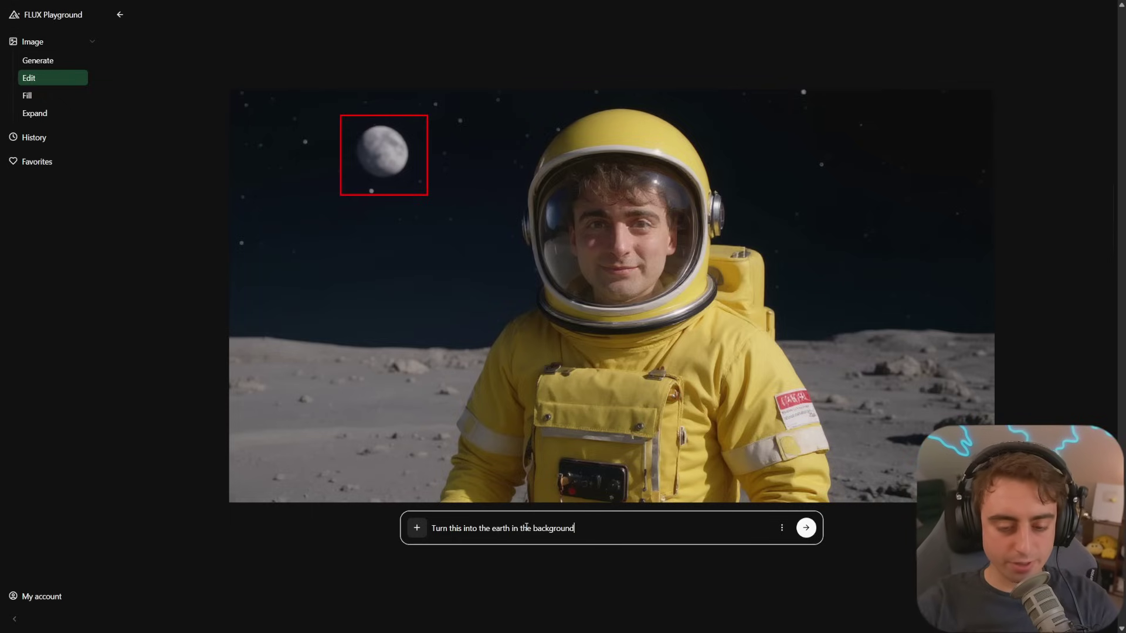
pyautogui.press('Return')
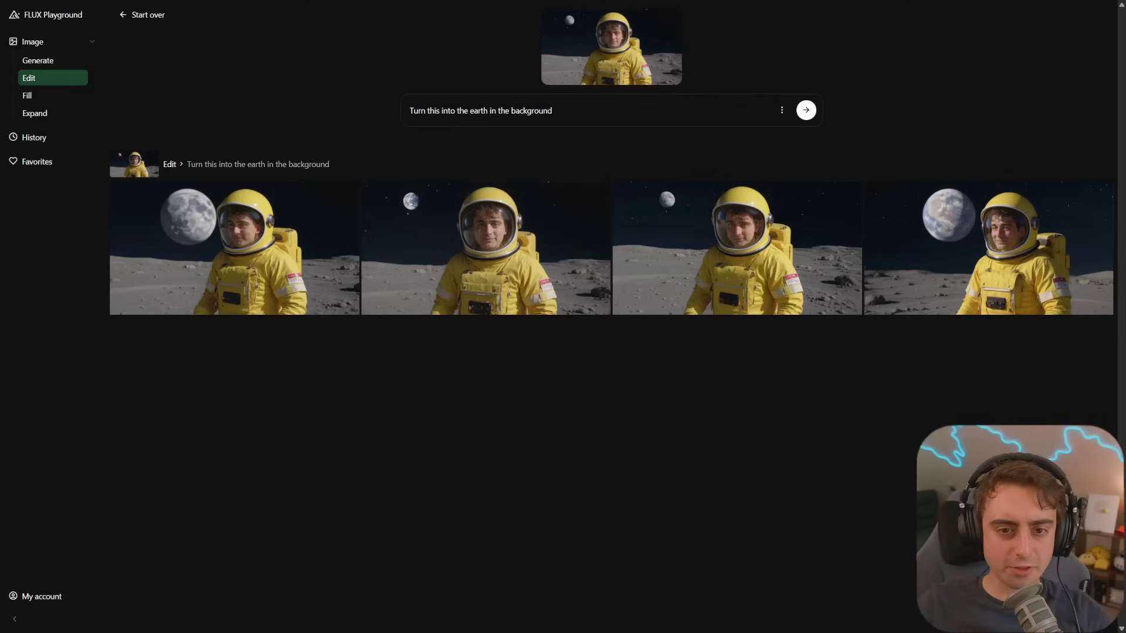
# Step: Compare the first three variations of the earth edit at full size, going back through the earlier ones
pyautogui.click(234, 248)
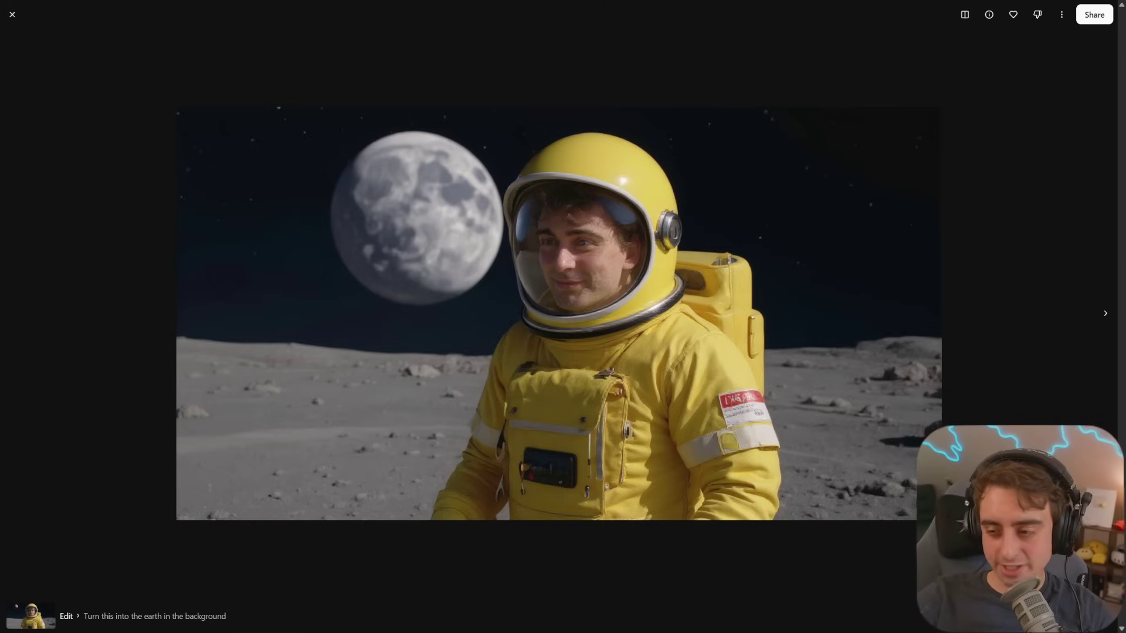
pyautogui.click(1105, 313)
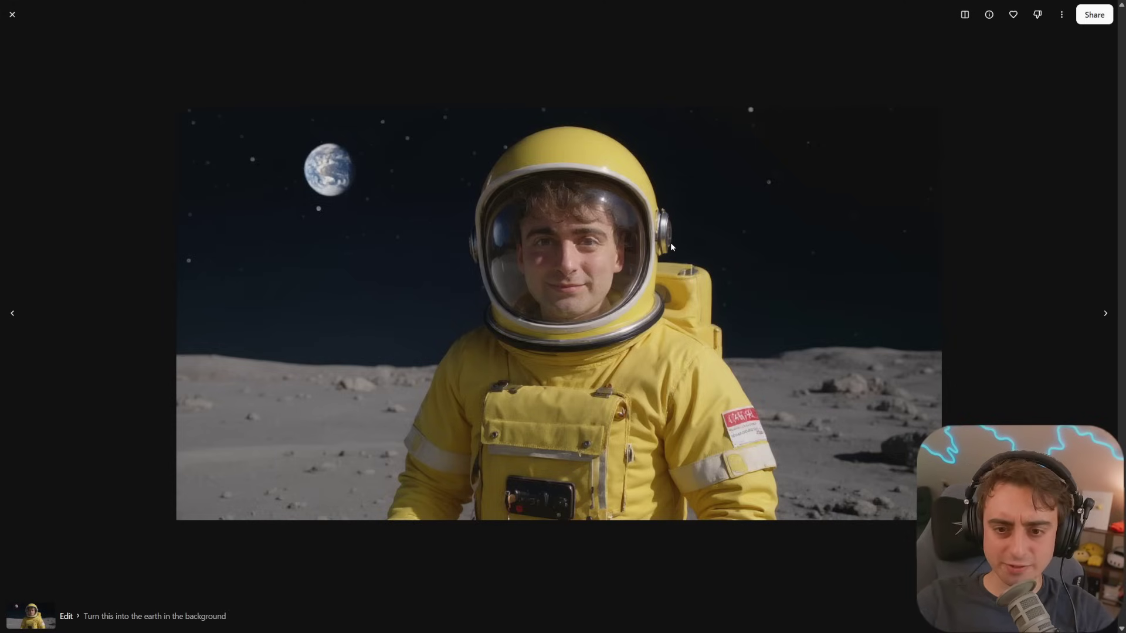
pyautogui.click(1106, 313)
pyautogui.click(12, 314)
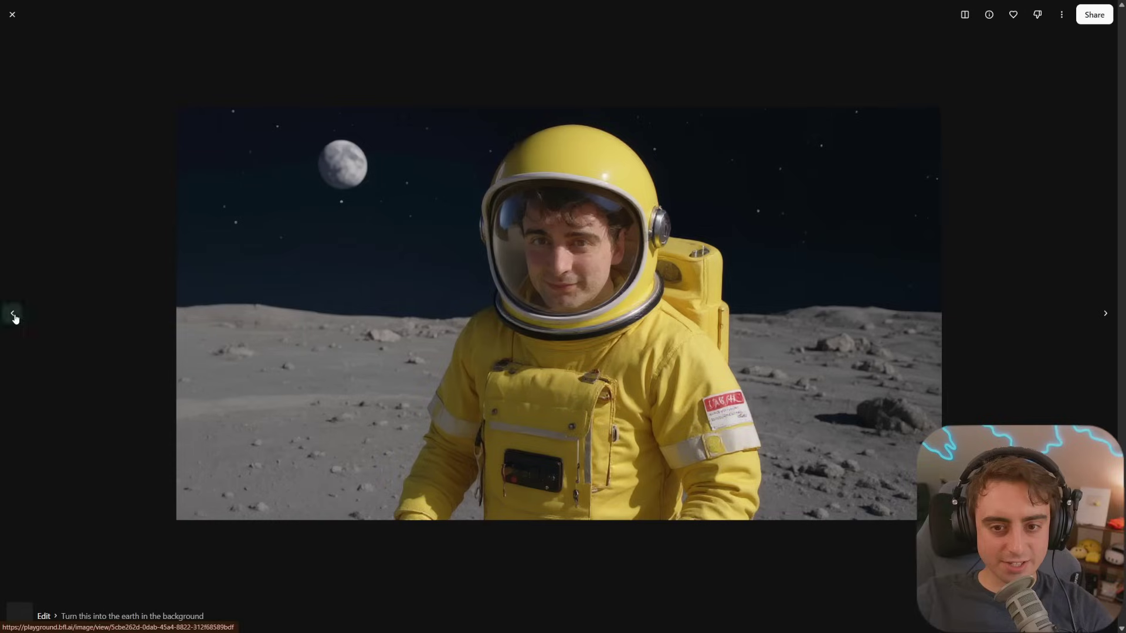
pyautogui.click(12, 313)
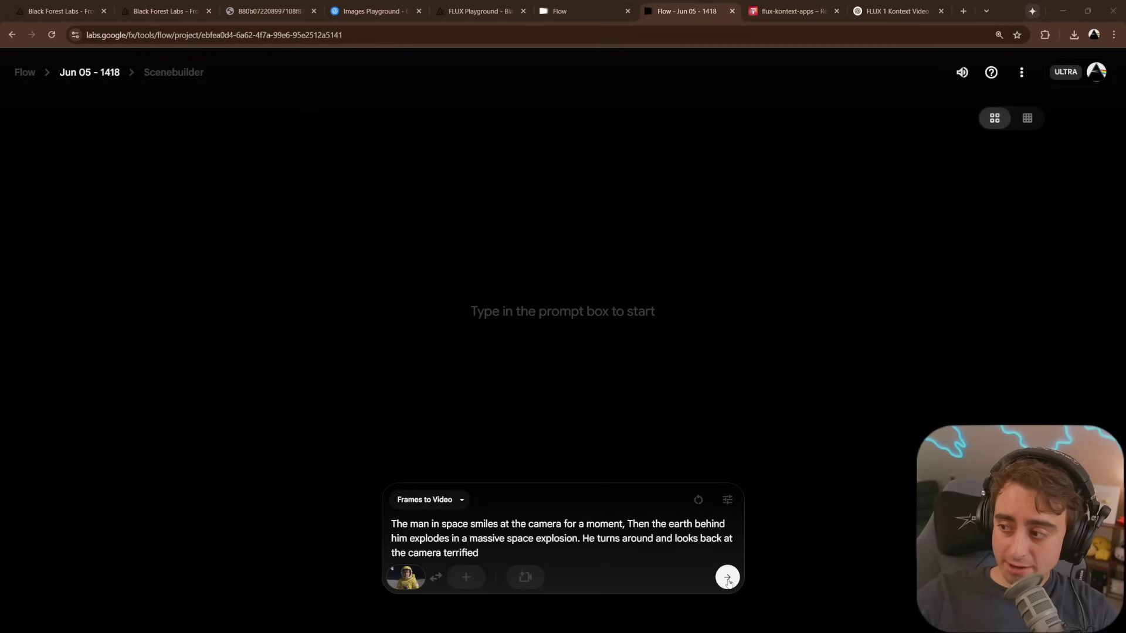
# Step: In Google Flow, generate a Frames to Video clip from the astronaut image using the prompt about the earth exploding behind the man in space
pyautogui.click(728, 578)
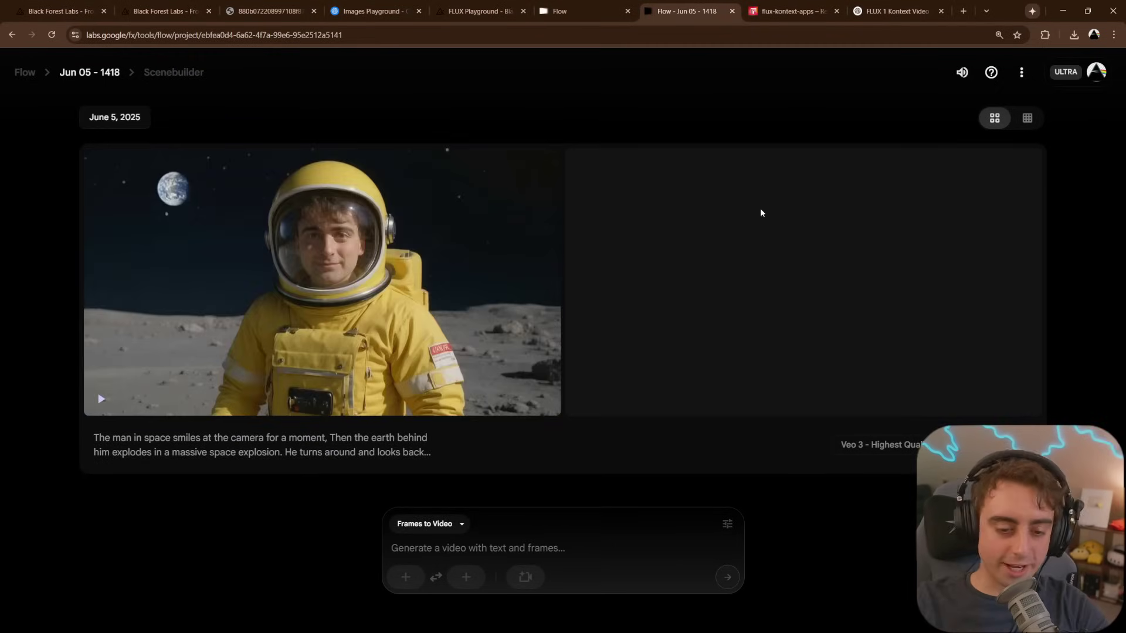
# Step: Play the generated astronaut clip at full-screen size, and leave the full-screen view
pyautogui.moveTo(488, 284)
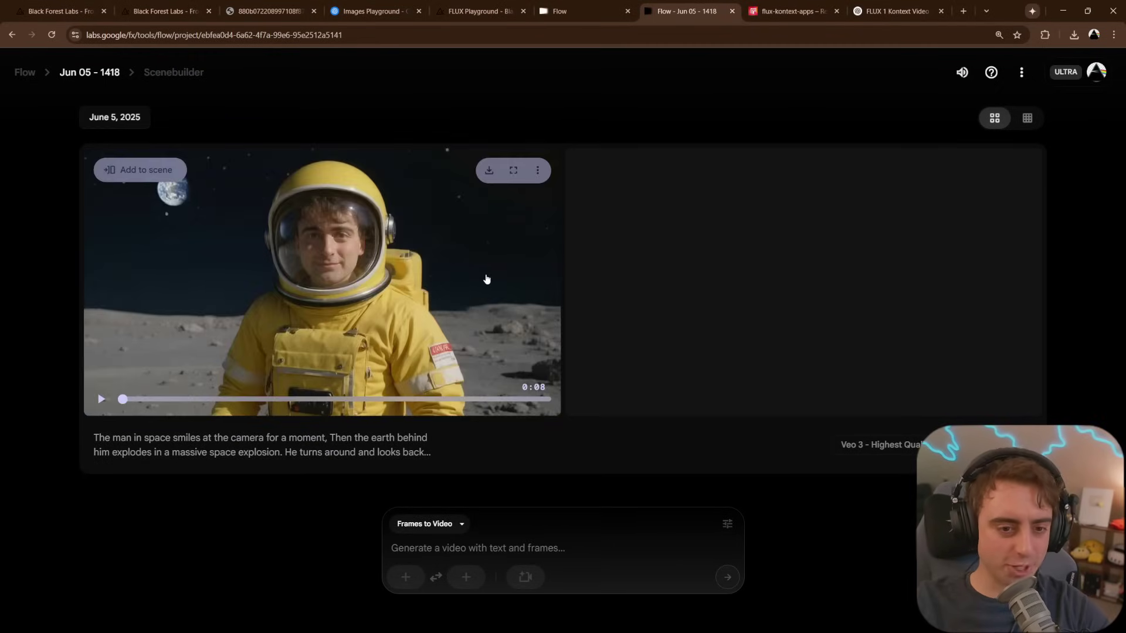
pyautogui.click(514, 170)
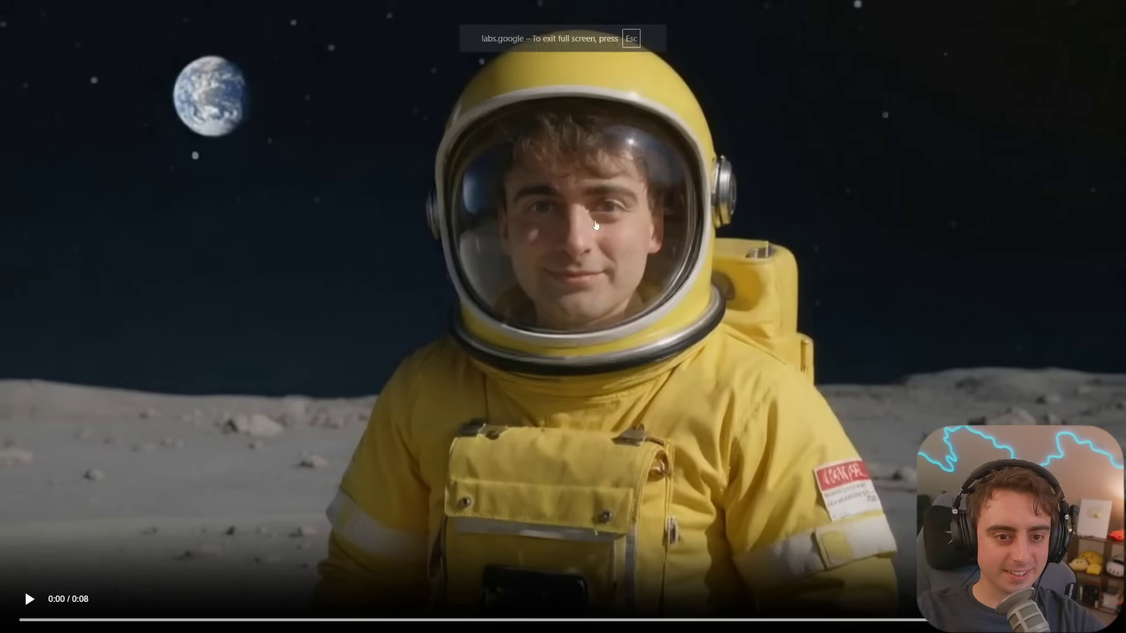
pyautogui.click(27, 604)
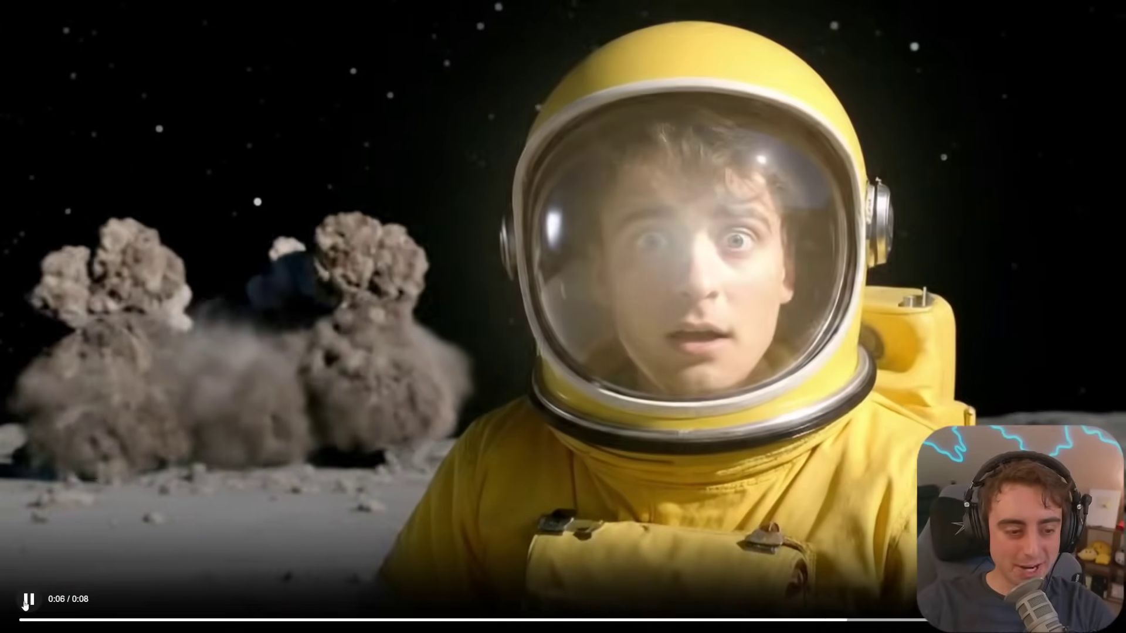
pyautogui.press('Escape')
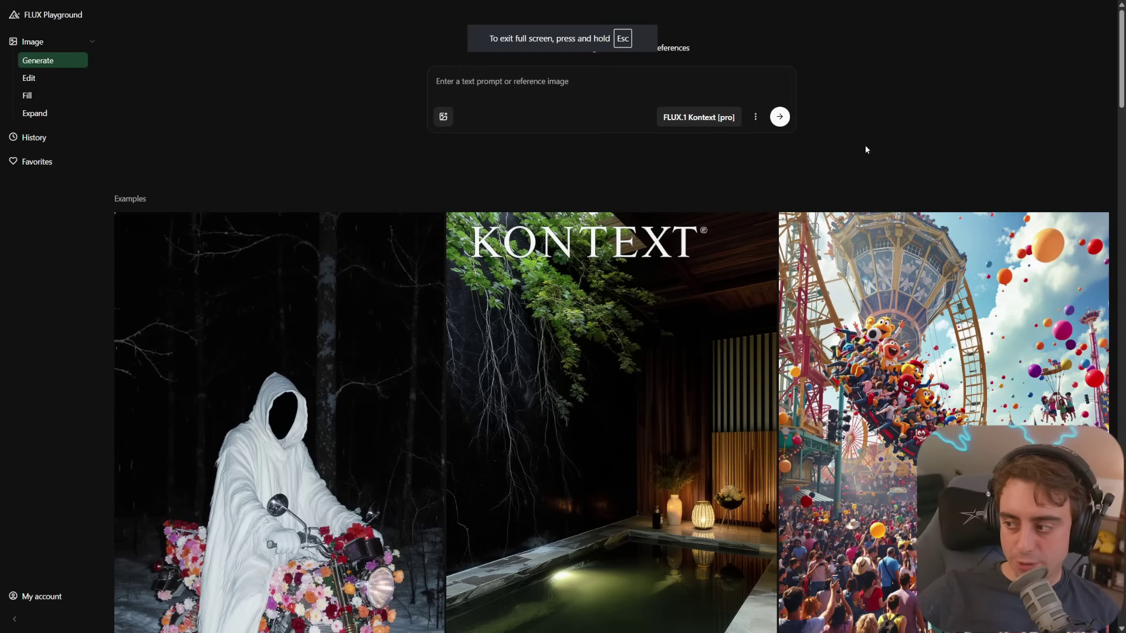
pyautogui.click(443, 116)
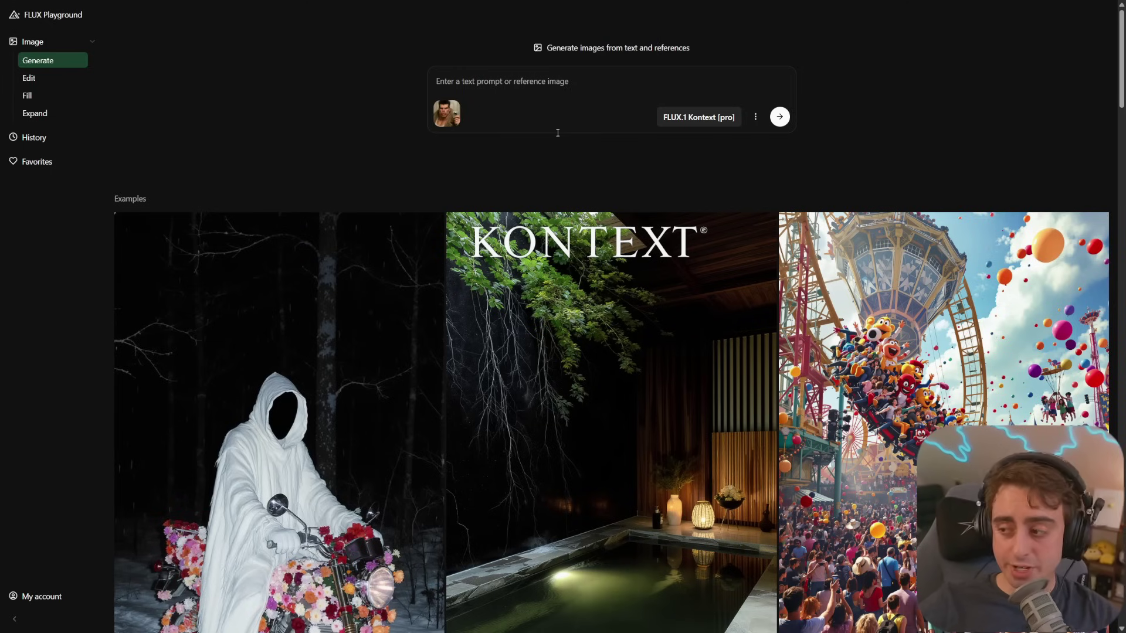
pyautogui.press('Return')
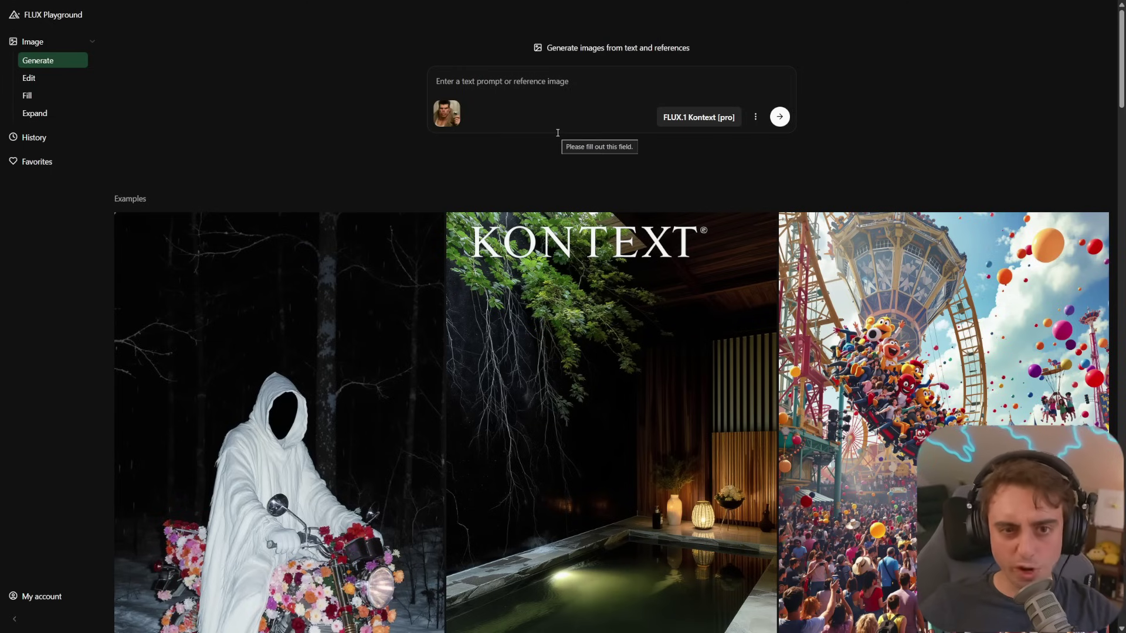
pyautogui.click(519, 90)
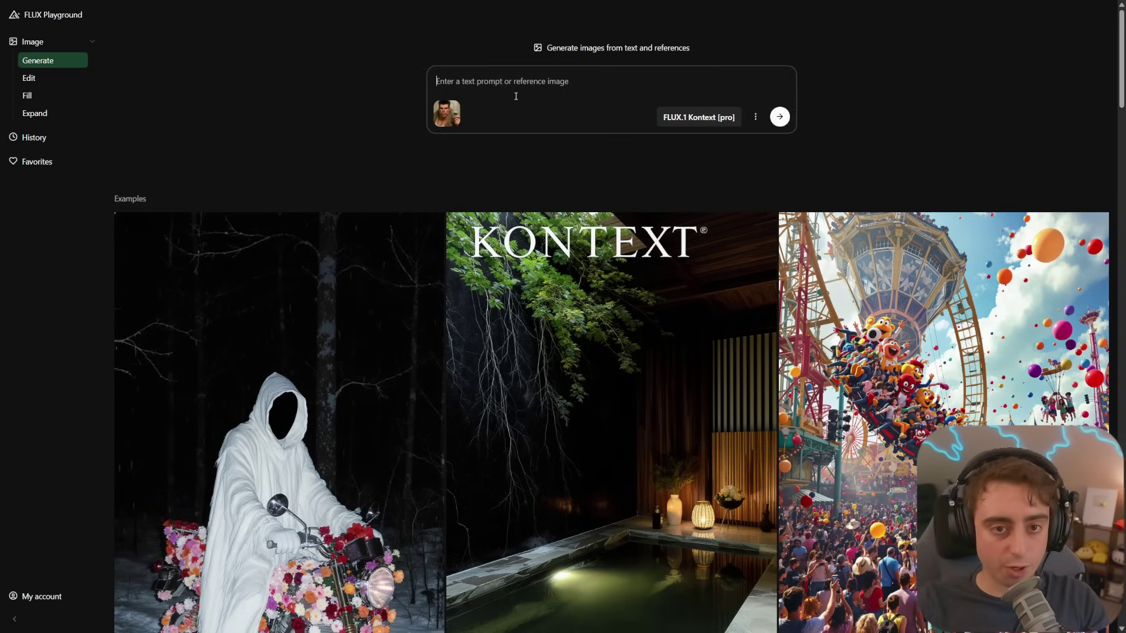
pyautogui.click(454, 113)
# Step: Using FLUX.1 Kontext [max] and a Camera Roll photo, generate "Highly detailed image of this exact person Eating a mint chocolate chip ice cream cone on mount fuji"
pyautogui.click(698, 117)
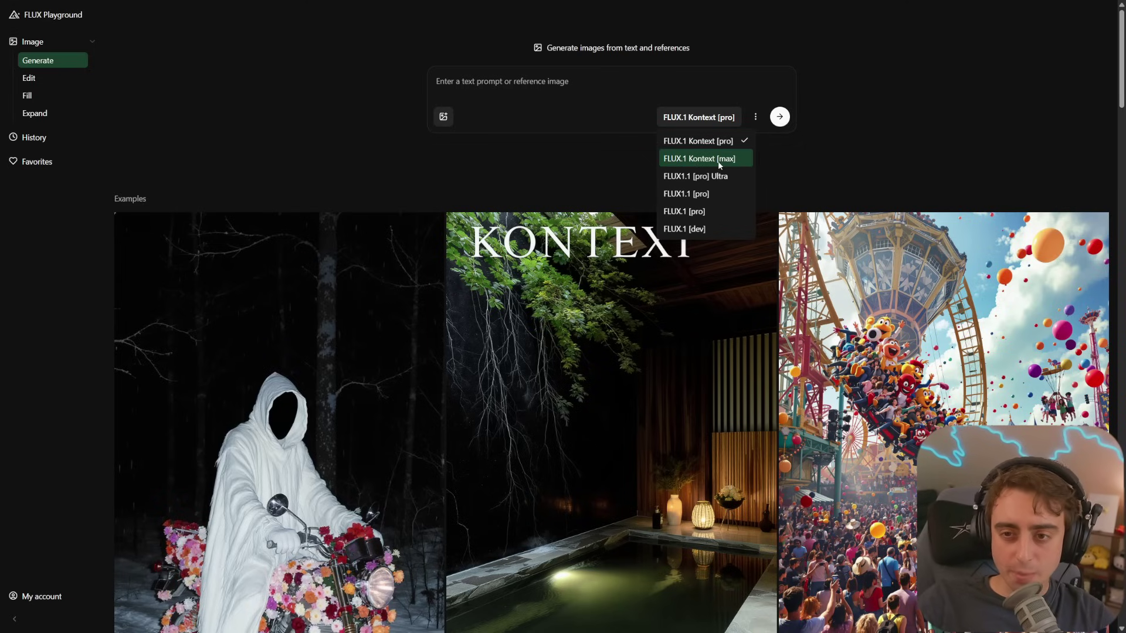
pyautogui.click(698, 158)
pyautogui.click(444, 117)
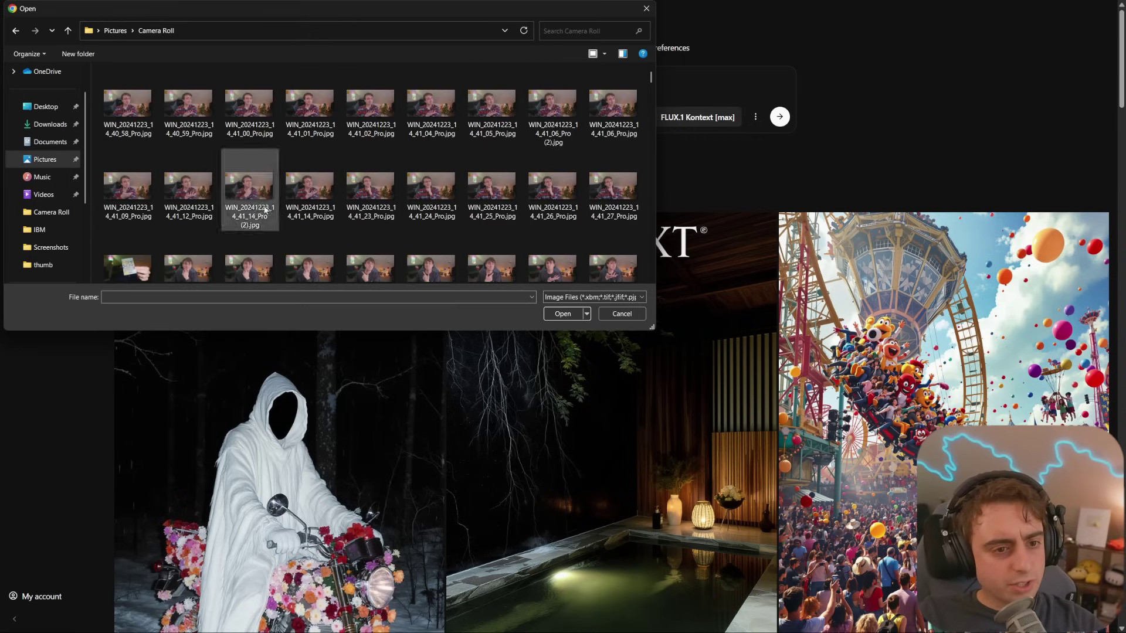
pyautogui.click(300, 273)
pyautogui.doubleClick(300, 273)
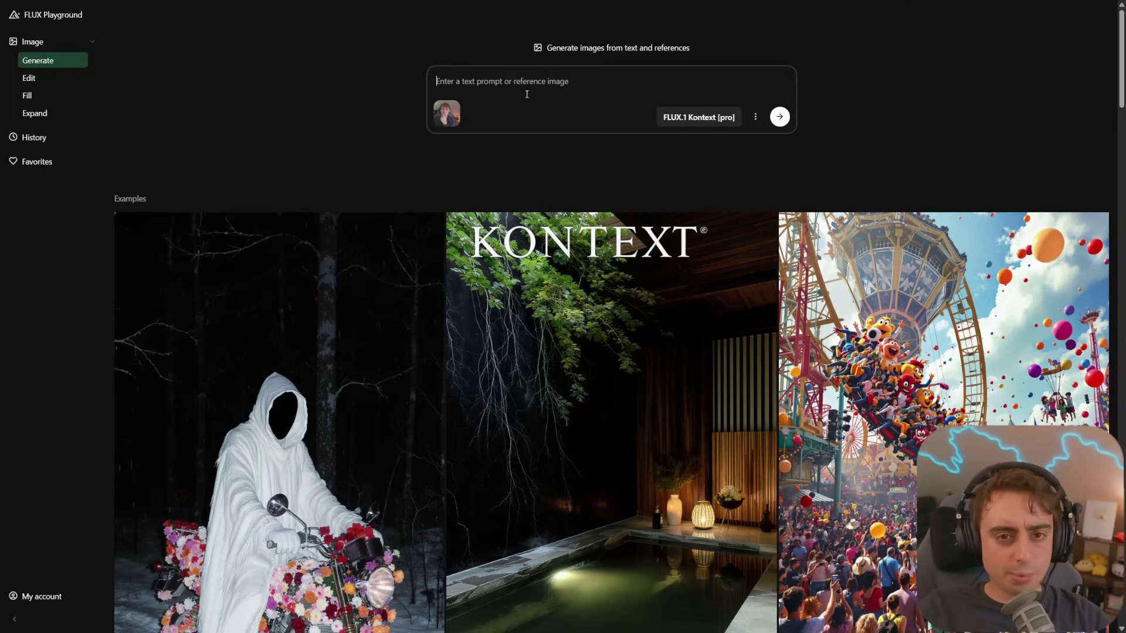
pyautogui.write('Highly detailed image of this exact person Eating a mint chocolate chip ice cream cone on mount fuji')
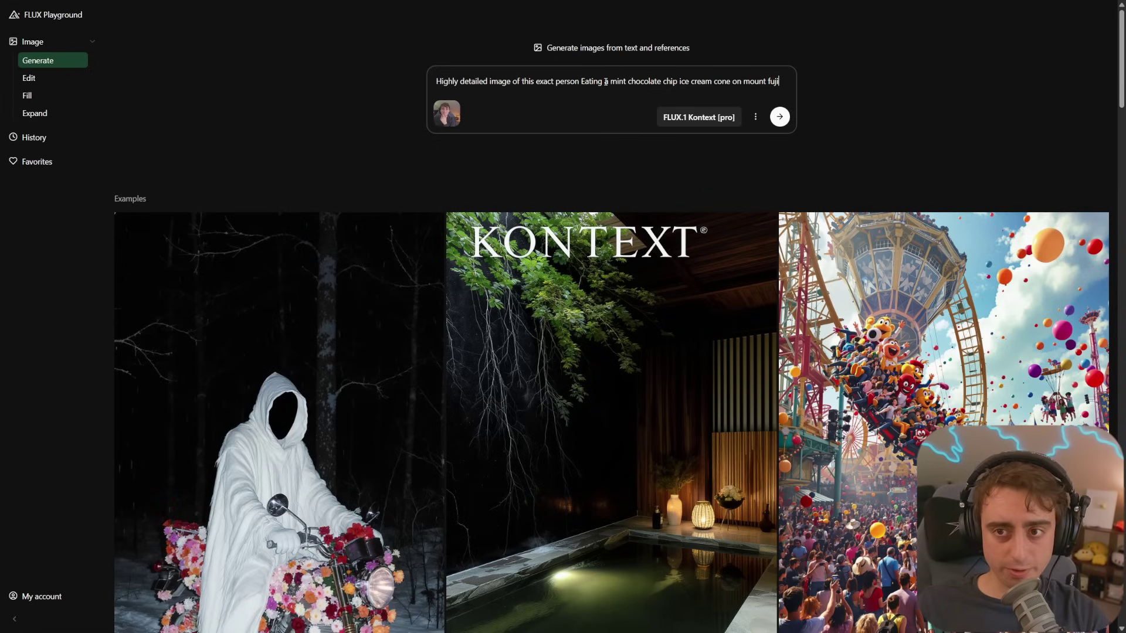
pyautogui.press('Return')
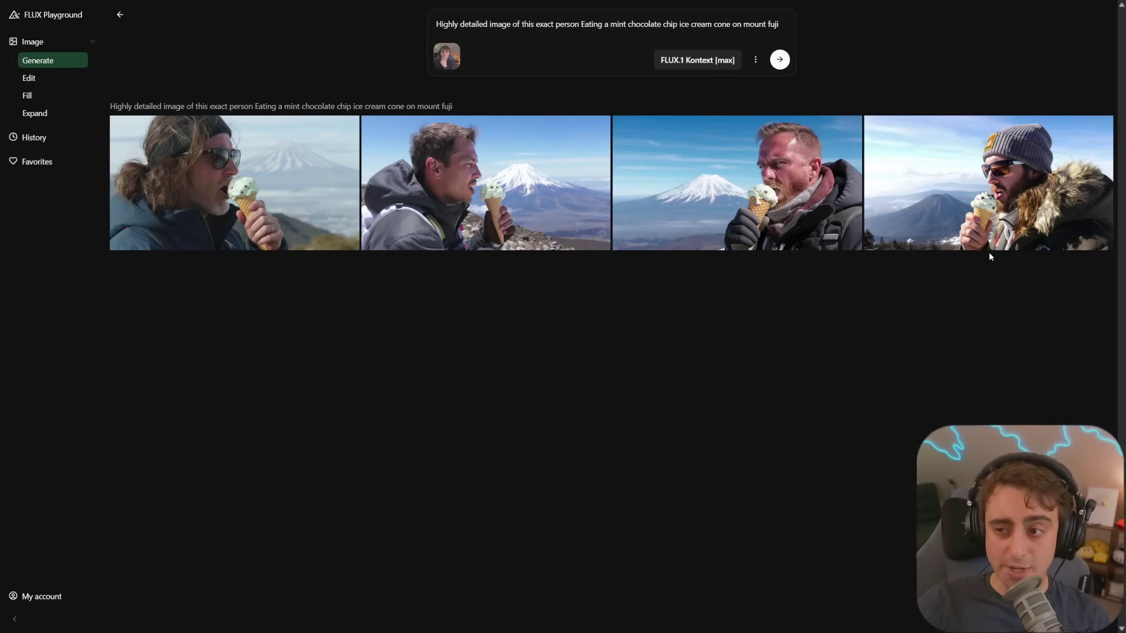
# Step: Set the Safety Tolerance to 0 and generate another batch from the same photo and ice cream prompt
pyautogui.click(756, 59)
pyautogui.moveTo(731, 170); pyautogui.dragTo(688, 173)
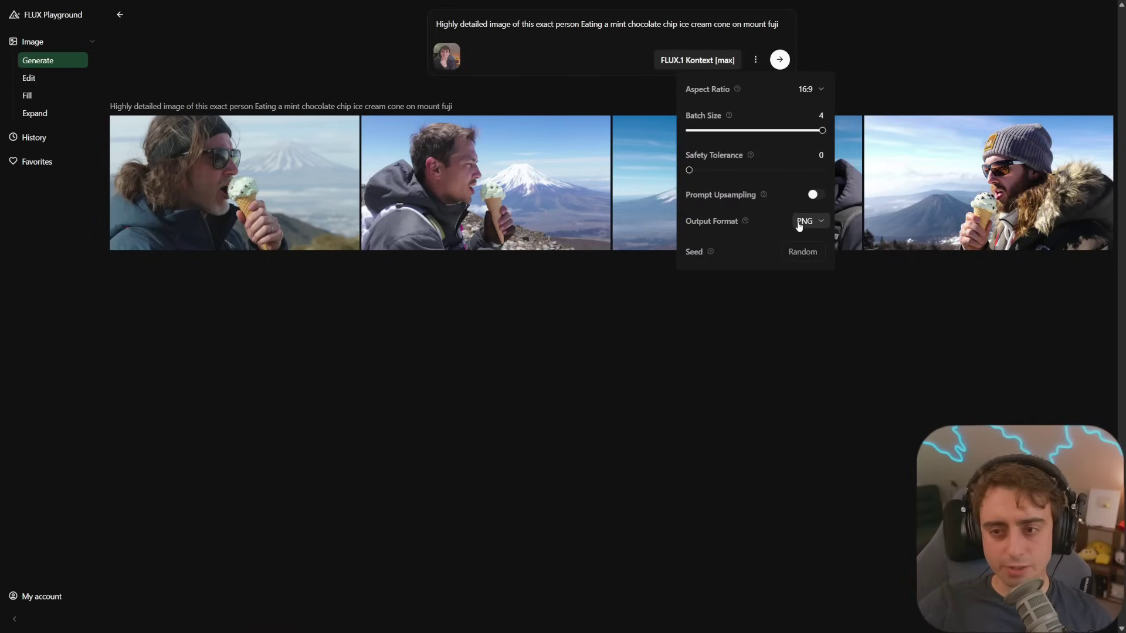
pyautogui.click(1079, 211)
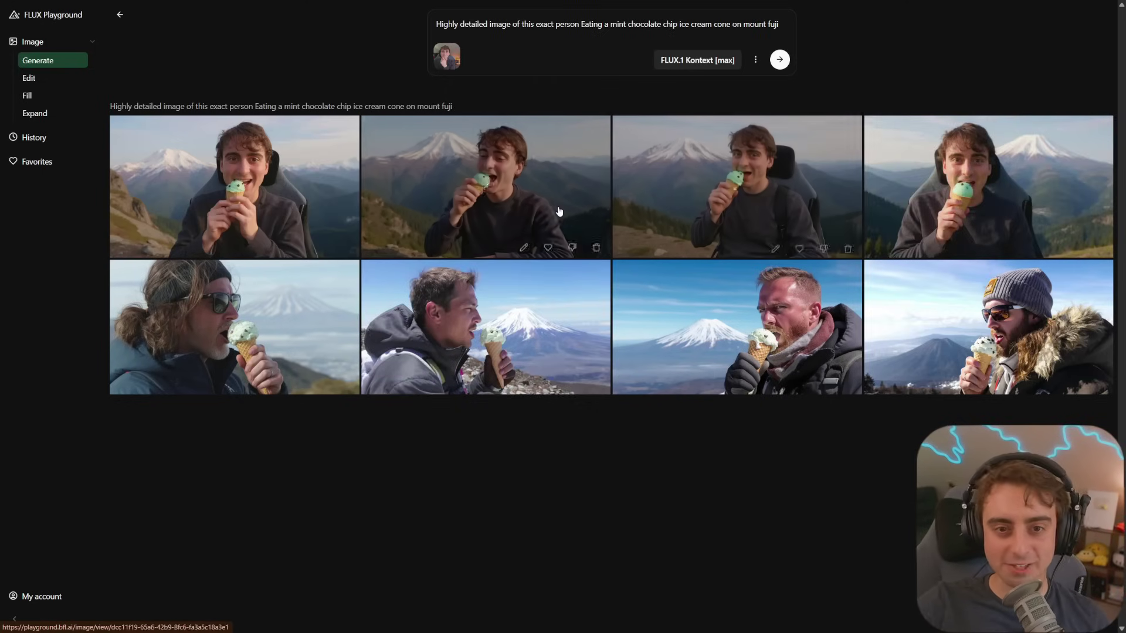
# Step: Edit the second new ice cream image, boxing the area left of the man and generating "Spider man is to the left eating strawberry ice cream"
pyautogui.click(516, 187)
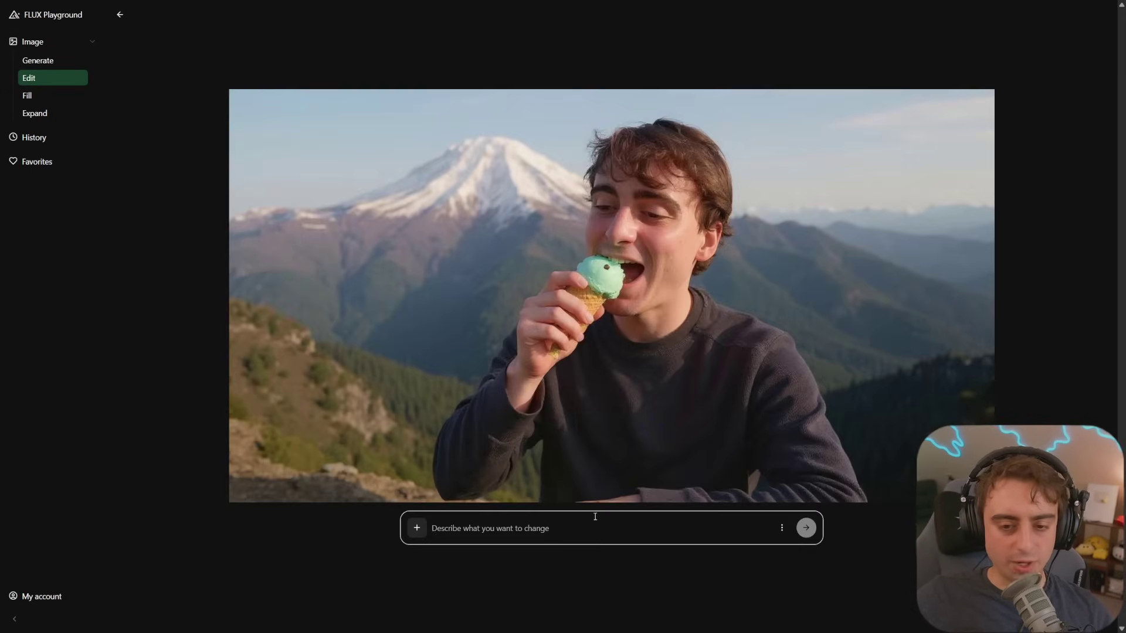
pyautogui.write('Spider man is to the left eating strawberry ice cream')
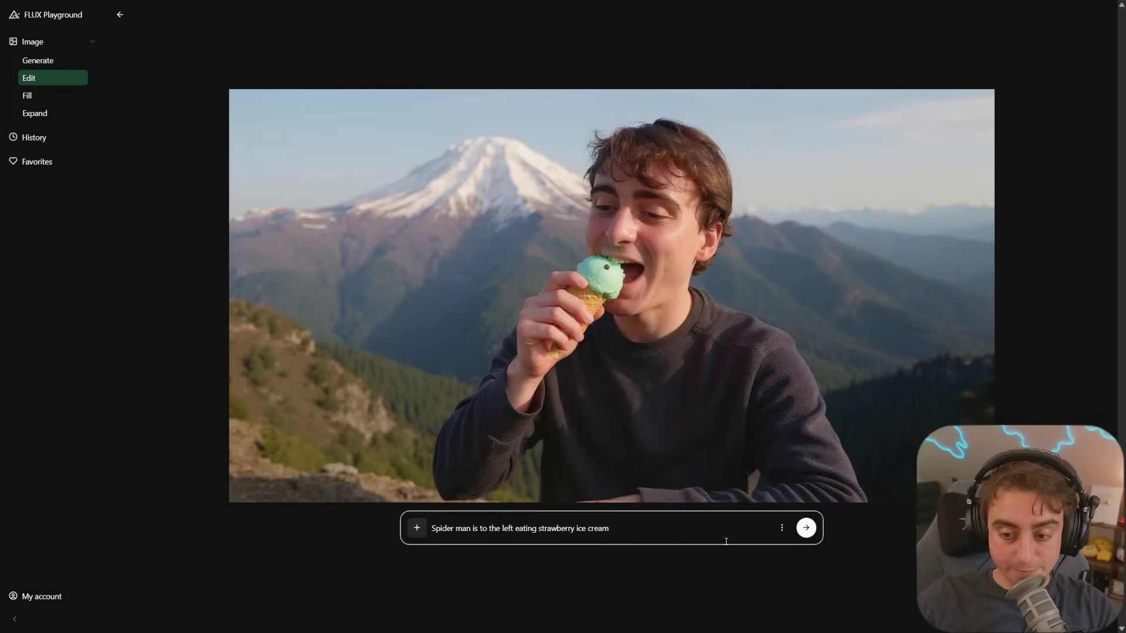
pyautogui.moveTo(499, 491)
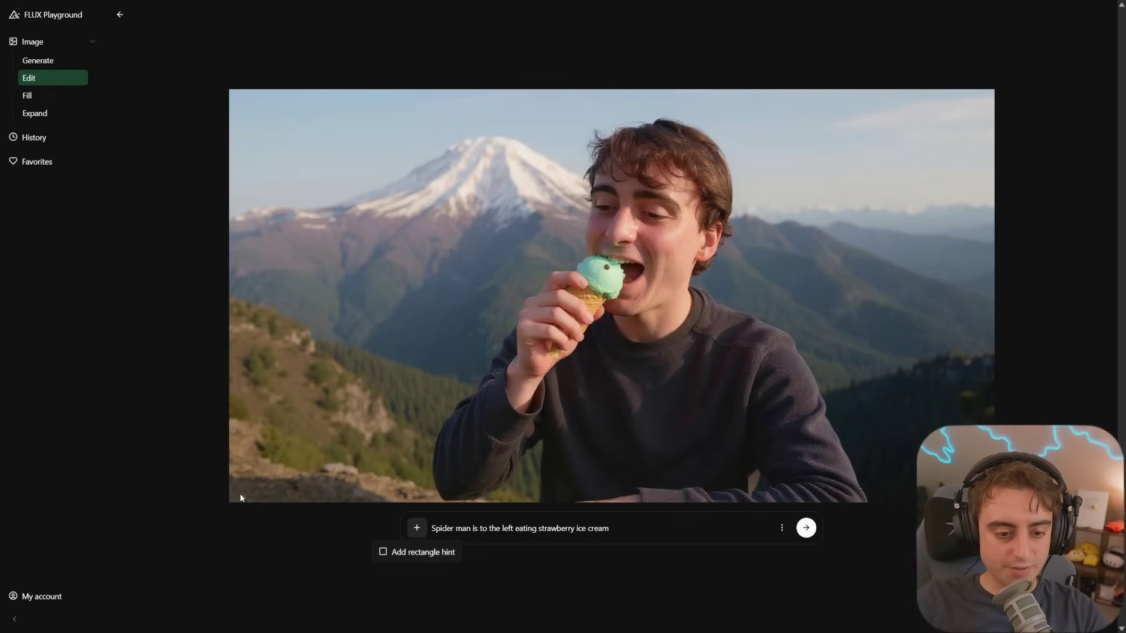
pyautogui.click(383, 552)
pyautogui.moveTo(235, 105); pyautogui.dragTo(493, 452)
pyautogui.click(806, 528)
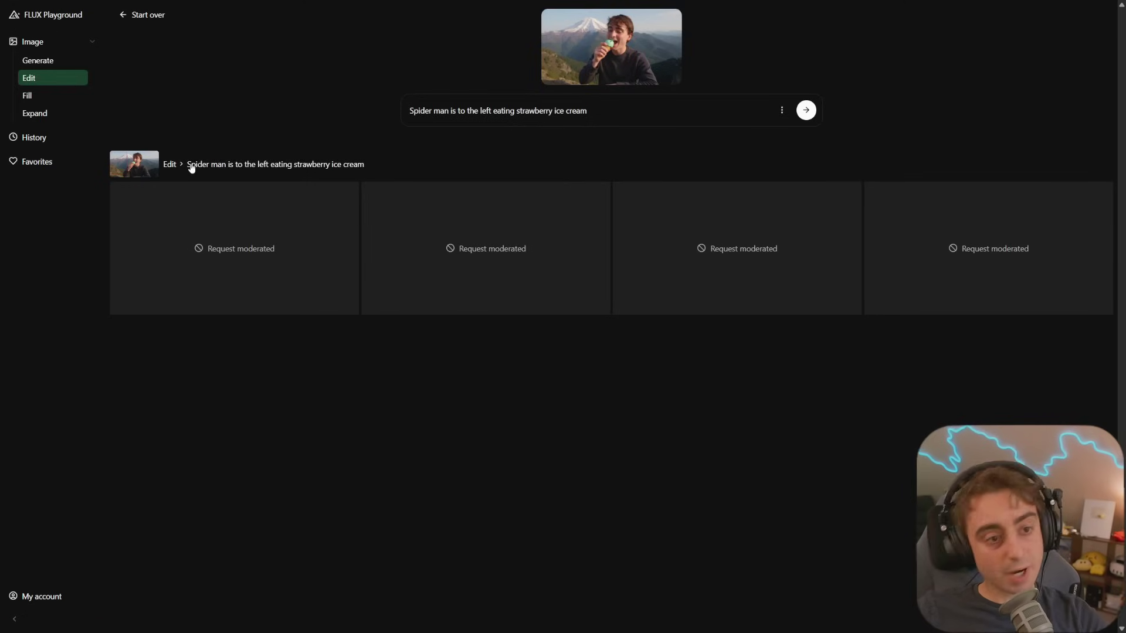
pyautogui.click(144, 17)
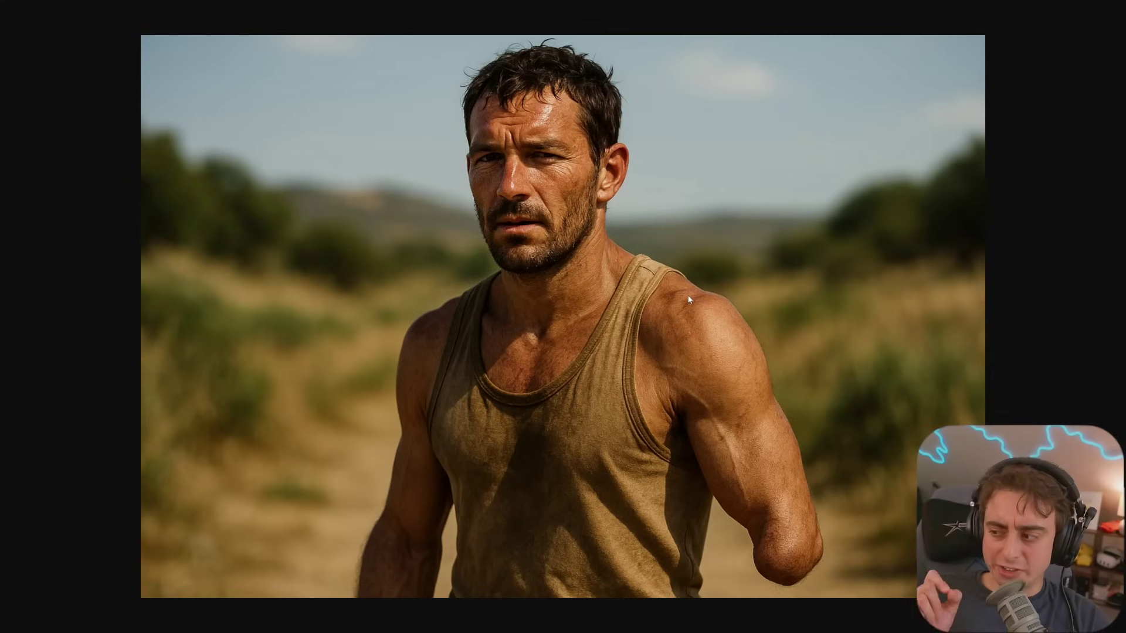
# Step: Generate images from the tank-top man's photo with FLUX.1 Kontext [max] and the prompt "This man is an lemon salesman in ancient egypt"
pyautogui.press('Escape')
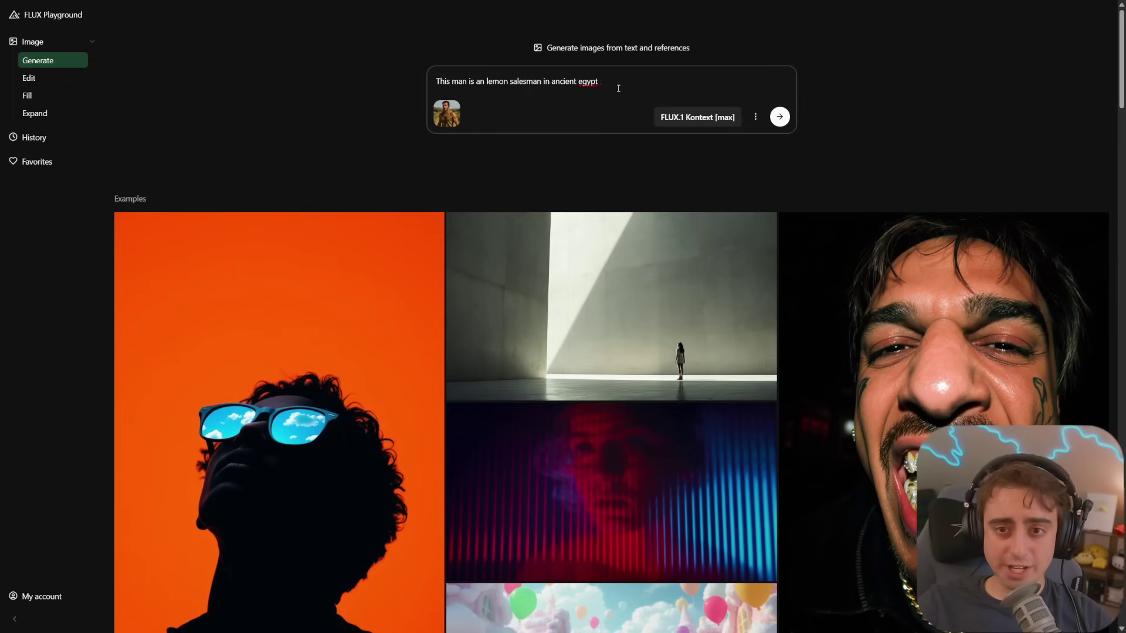
pyautogui.click(756, 117)
pyautogui.click(779, 116)
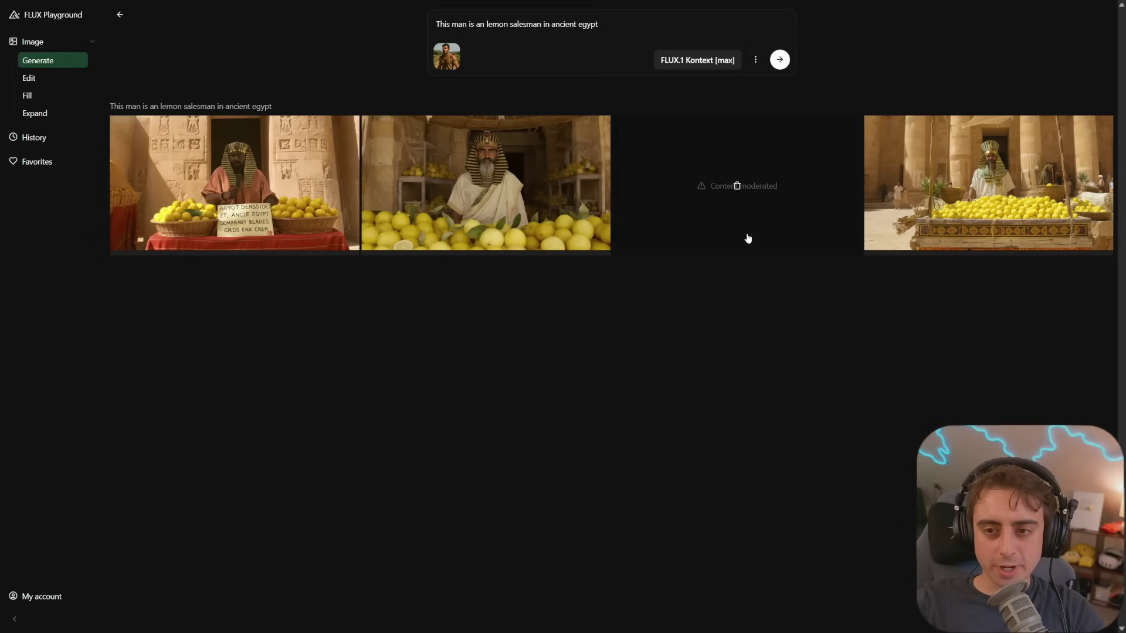
# Step: Go back and forth through the lemon salesman images at full size to compare faces and details, and return to the results
pyautogui.click(487, 186)
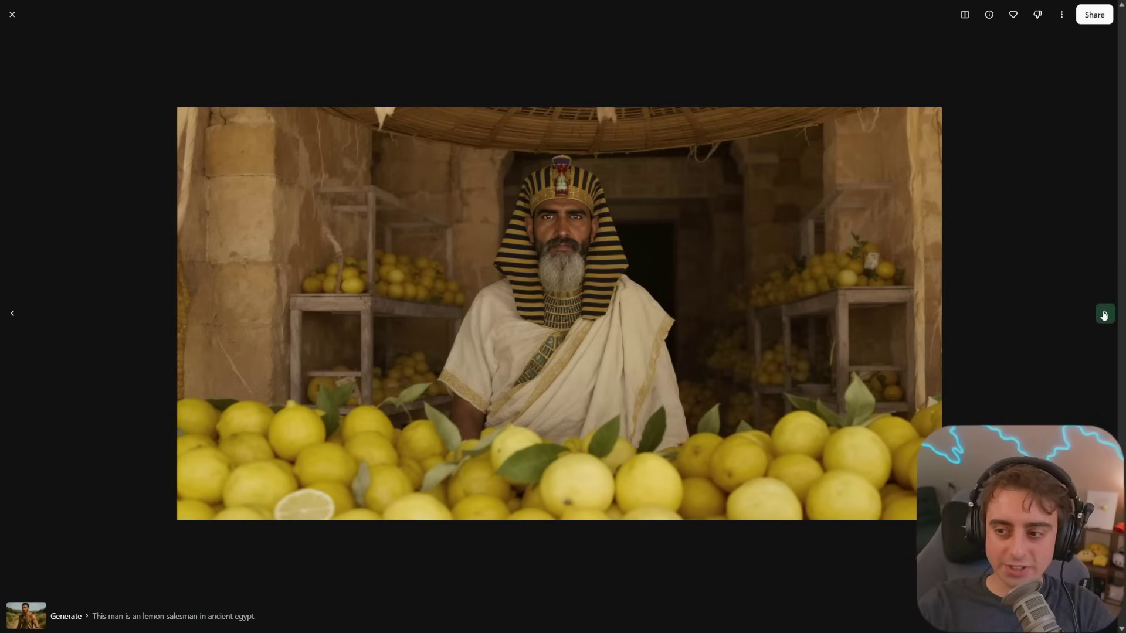
pyautogui.click(1105, 315)
pyautogui.click(1104, 314)
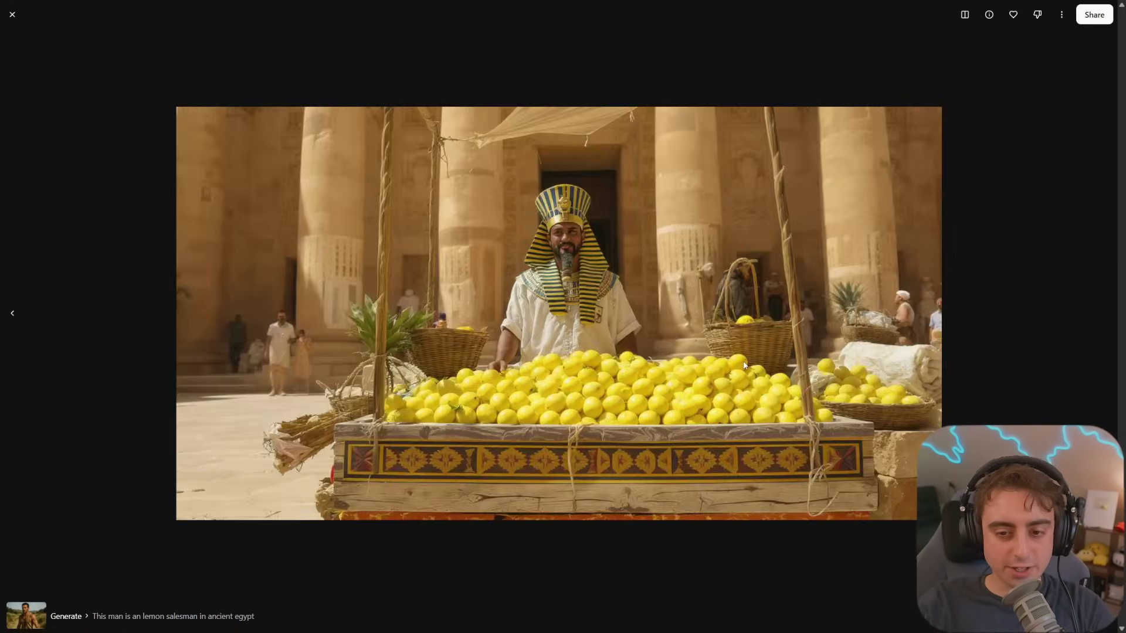
pyautogui.press('Left')
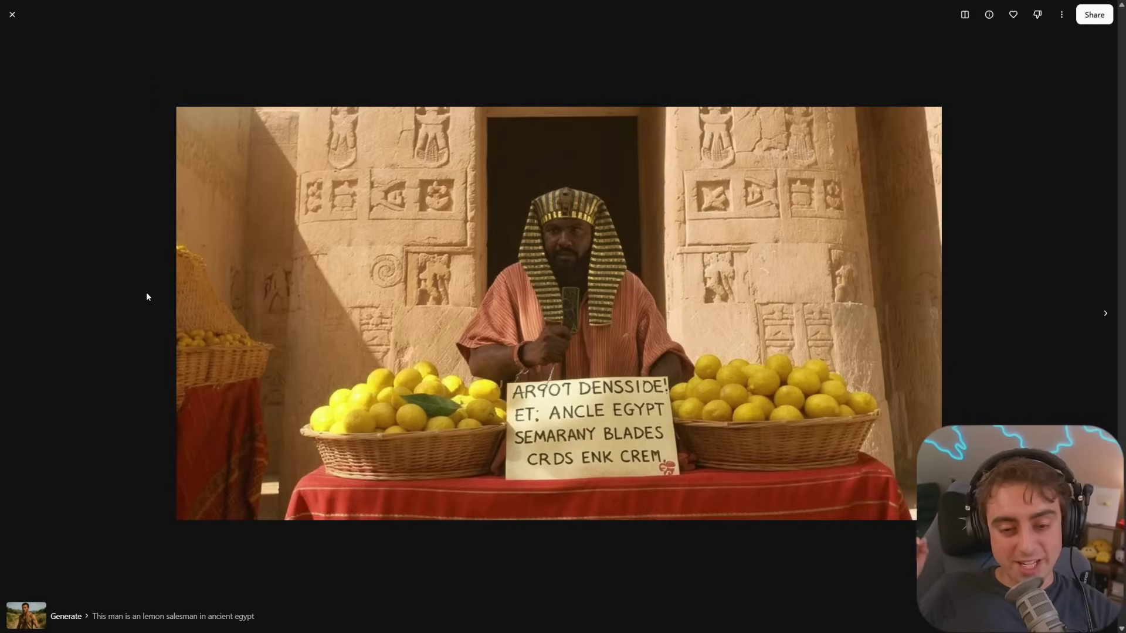
pyautogui.click(146, 296)
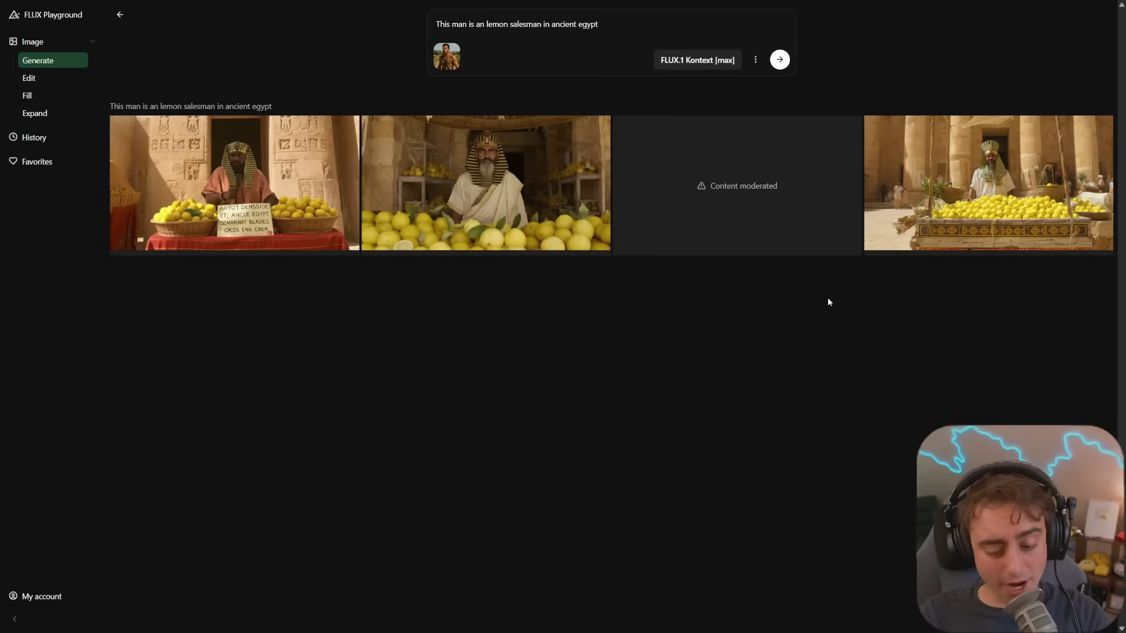
# Step: Close the two Google Flow pages and show Replicate's flux-kontext-apps page in full screen
pyautogui.press('F11')
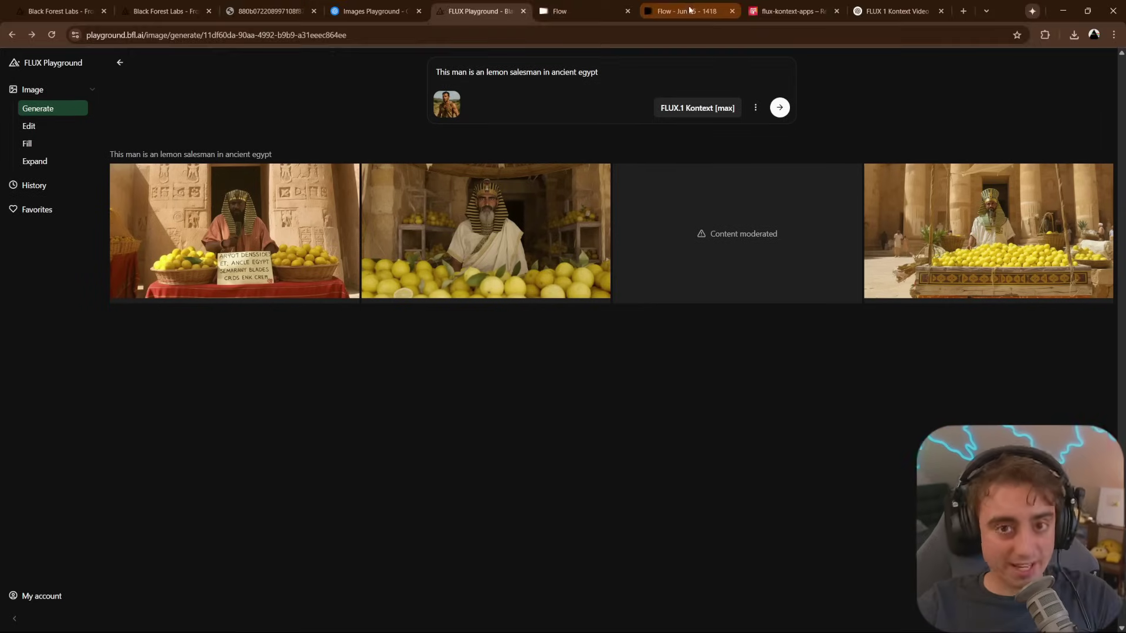
pyautogui.click(604, 8)
pyautogui.hotkey('ctrl', 'w')
pyautogui.hotkey('ctrl', 'w')
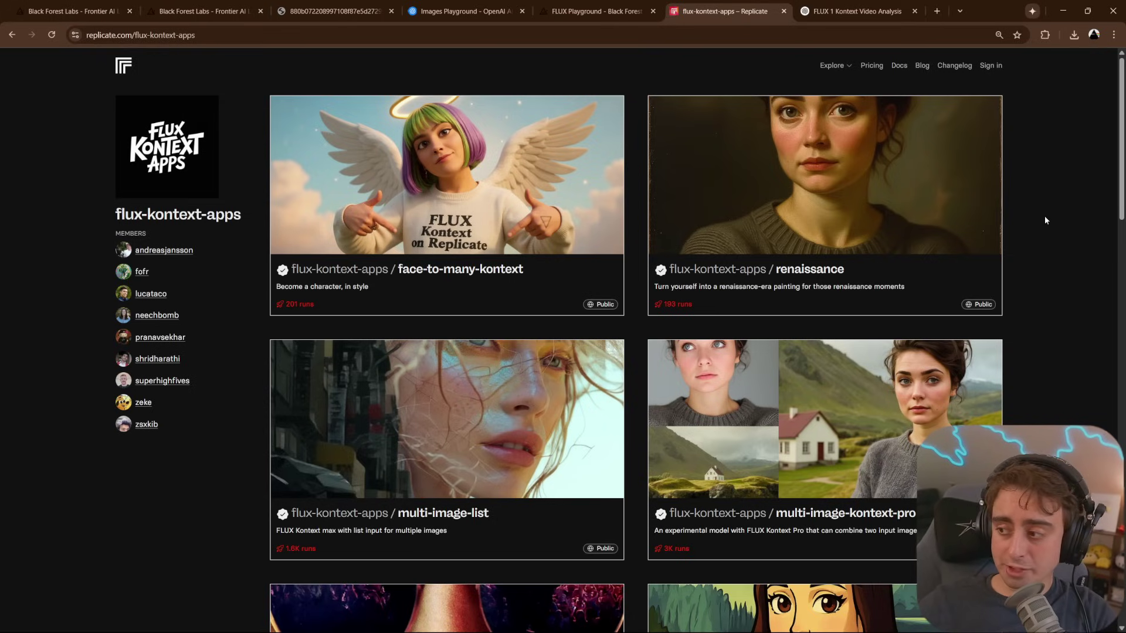
pyautogui.press('F11')
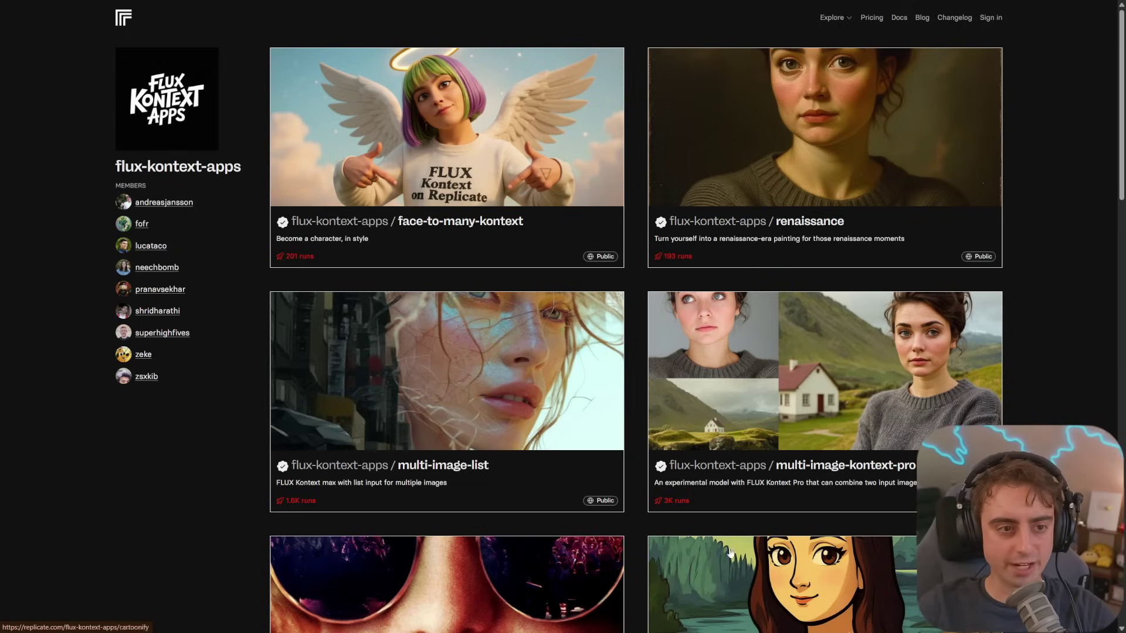
# Step: Look through the flux-kontext-apps collection from text-removal and cartoonify down to the depth-of-field app
pyautogui.scroll(-3, 443, 415)
pyautogui.scroll(-7, 533, 428)
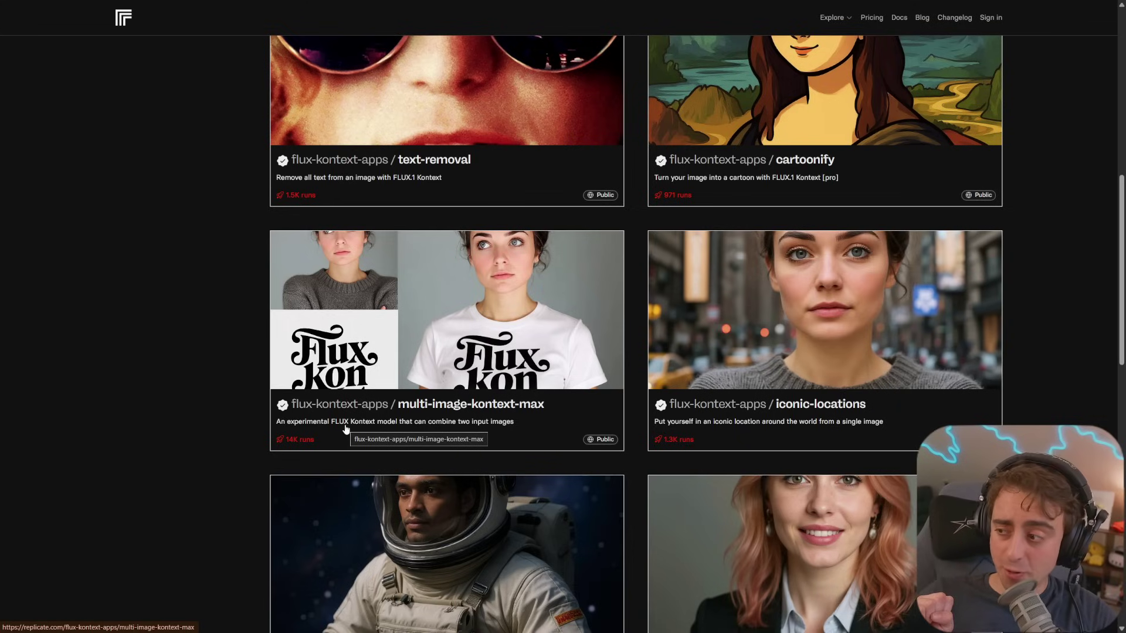
pyautogui.scroll(-3, 620, 419)
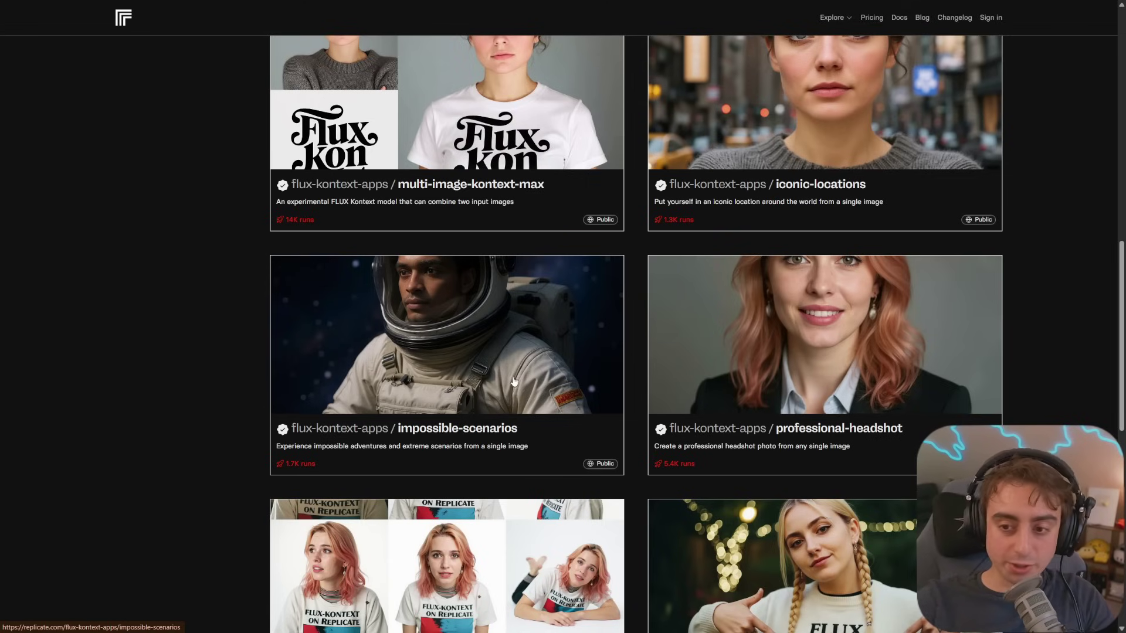
pyautogui.scroll(-6, 601, 388)
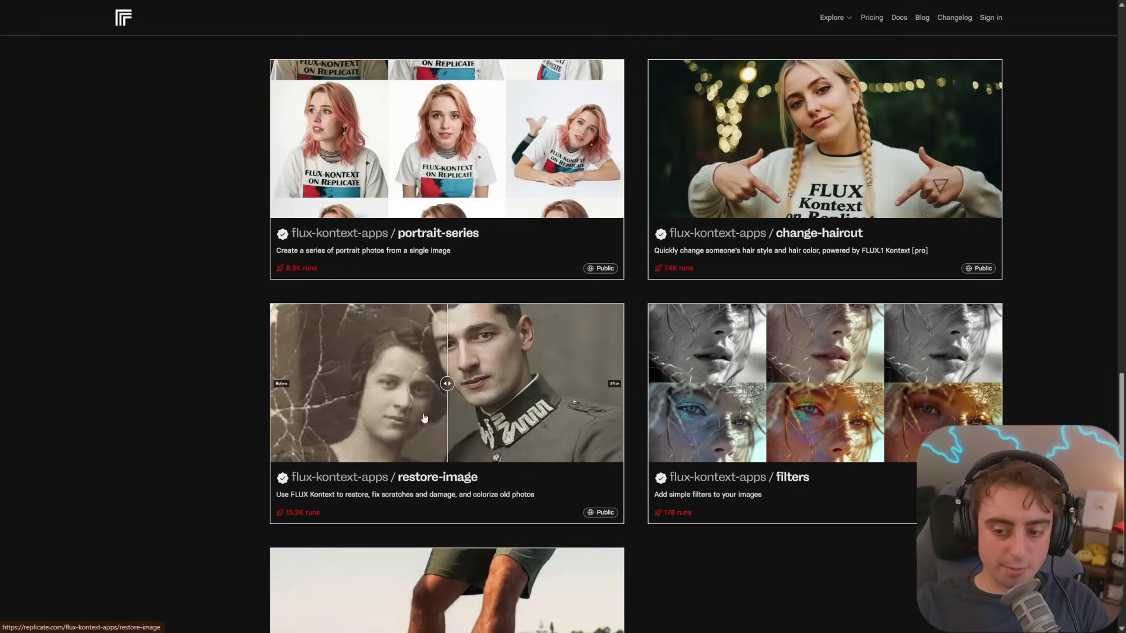
pyautogui.scroll(-3, 868, 399)
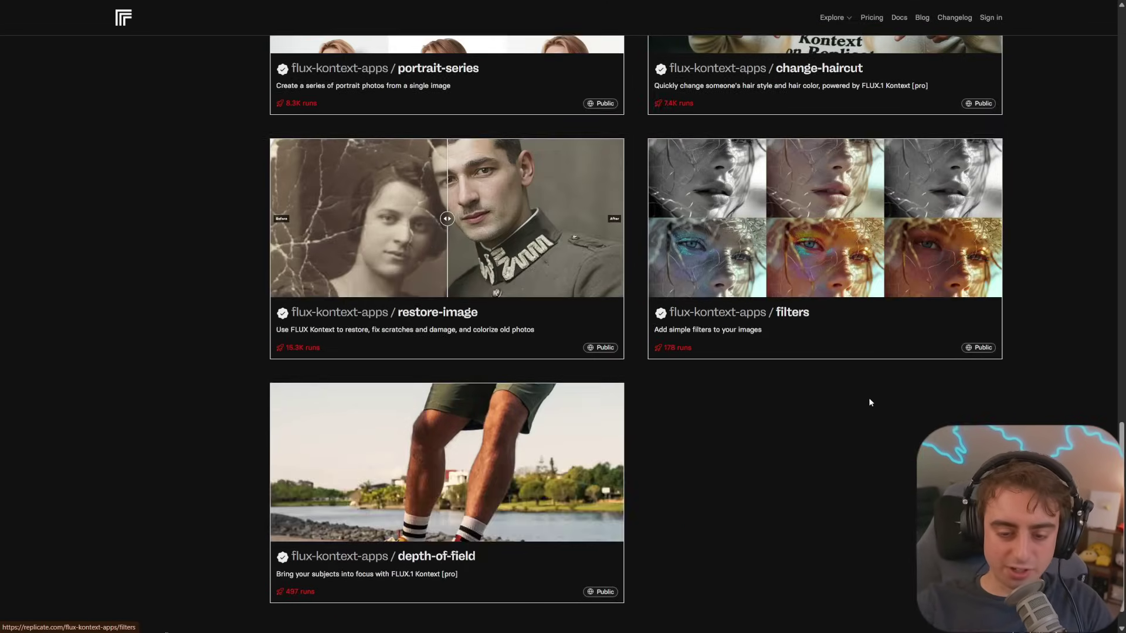
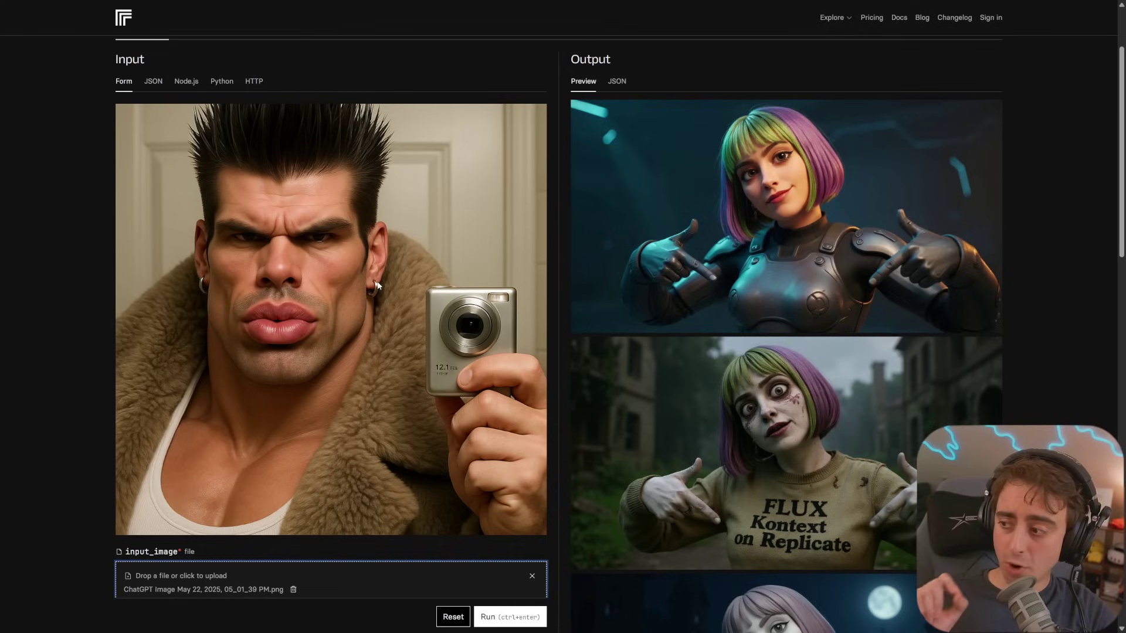
# Step: Set the artistic style for the fur-coat man's photo to Lego
pyautogui.scroll(-3, 378, 285)
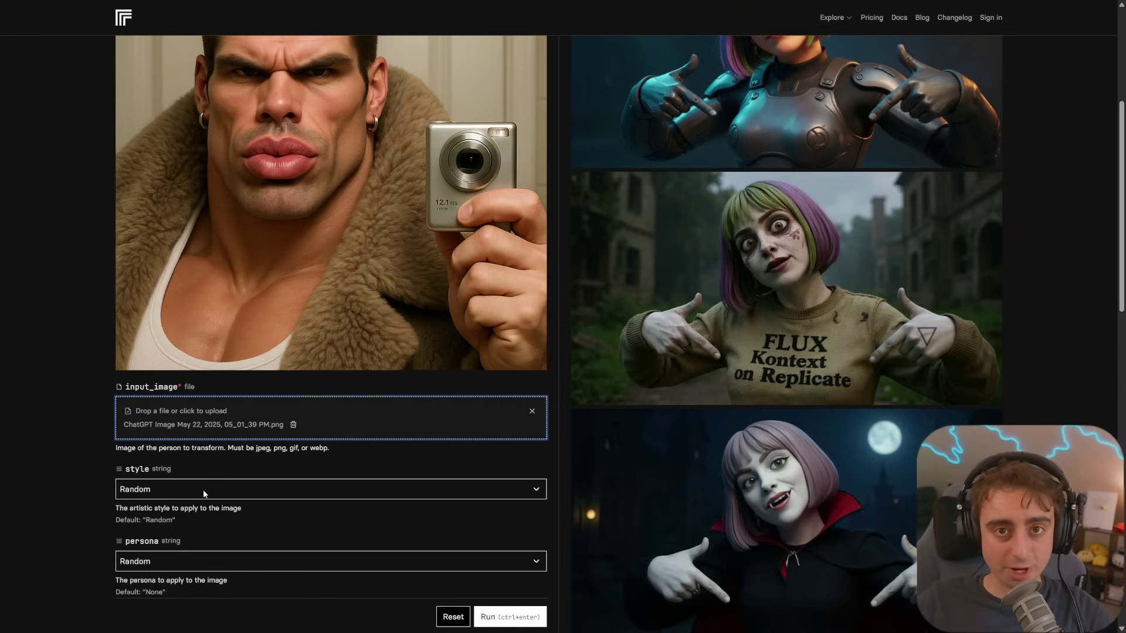
pyautogui.click(205, 493)
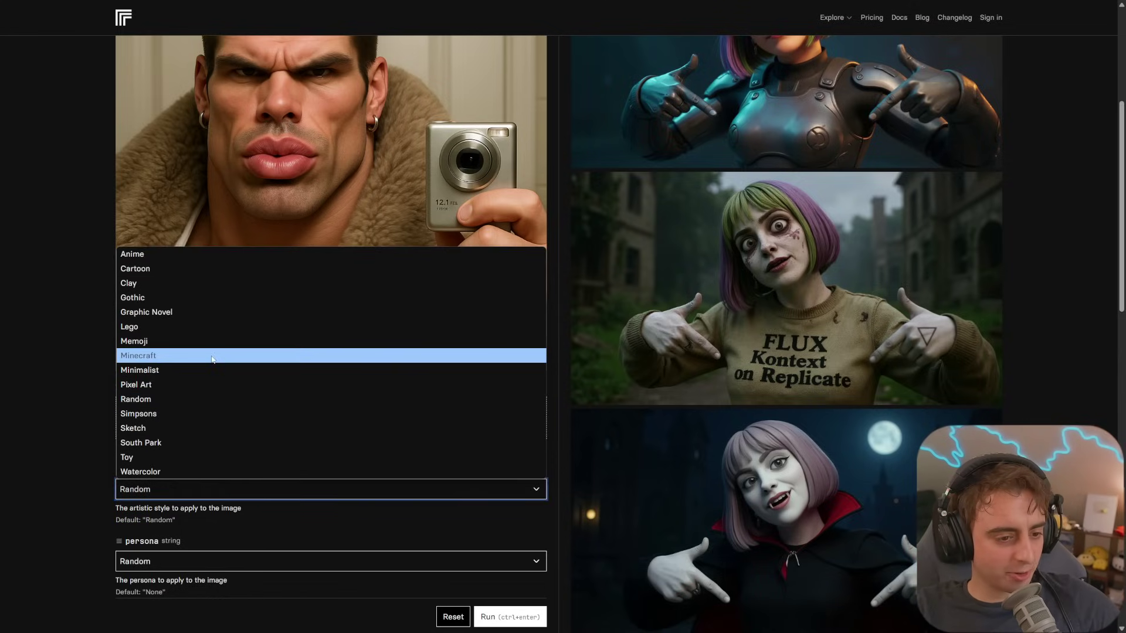
pyautogui.click(225, 331)
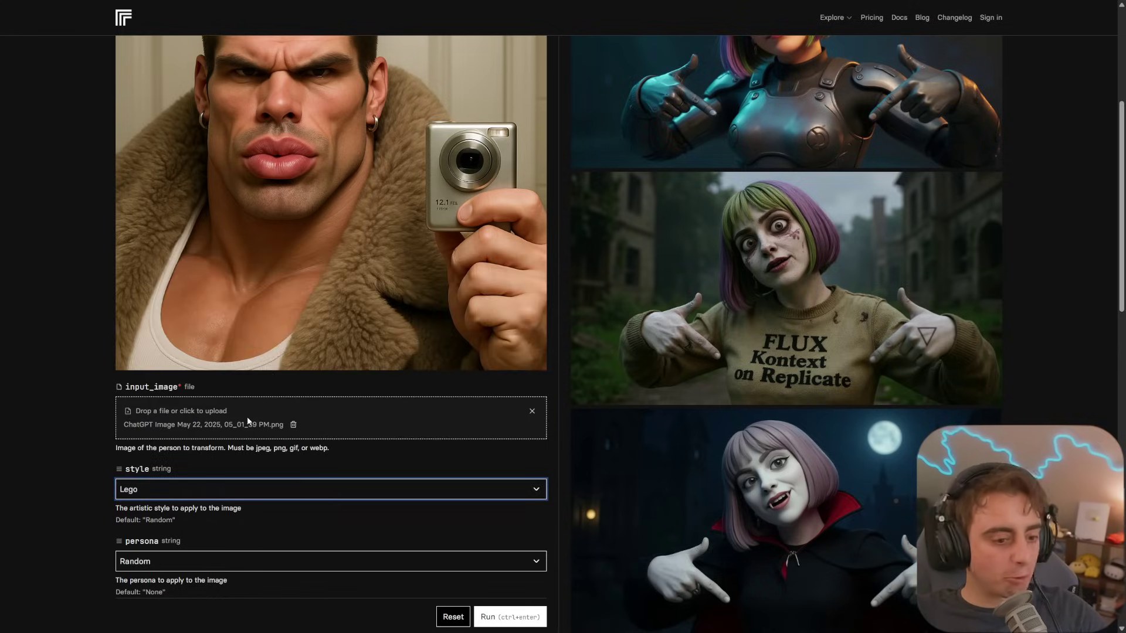
# Step: Look through the available persona options without choosing a different one
pyautogui.scroll(-1, 245, 422)
pyautogui.scroll(-1, 273, 466)
pyautogui.click(173, 460)
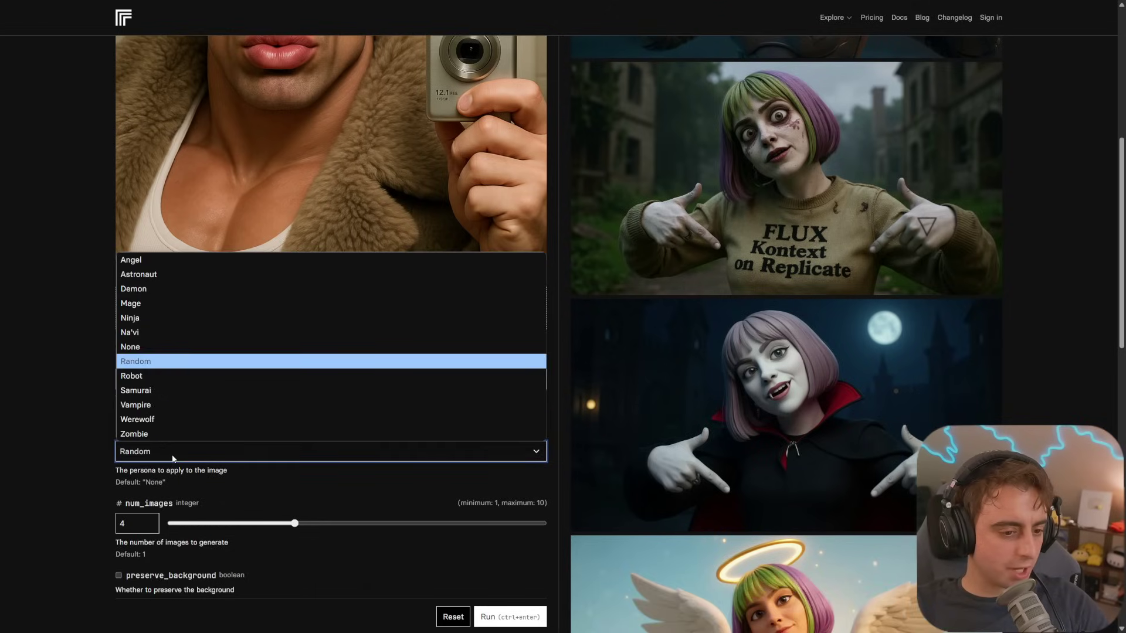
pyautogui.click(156, 458)
pyautogui.click(264, 452)
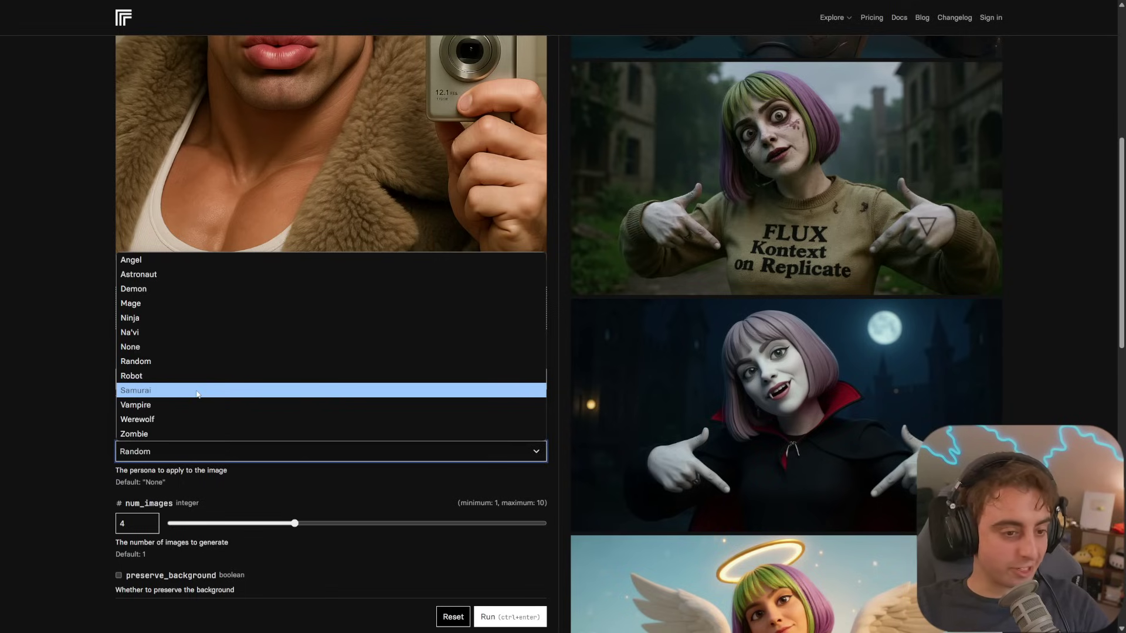
pyautogui.click(286, 465)
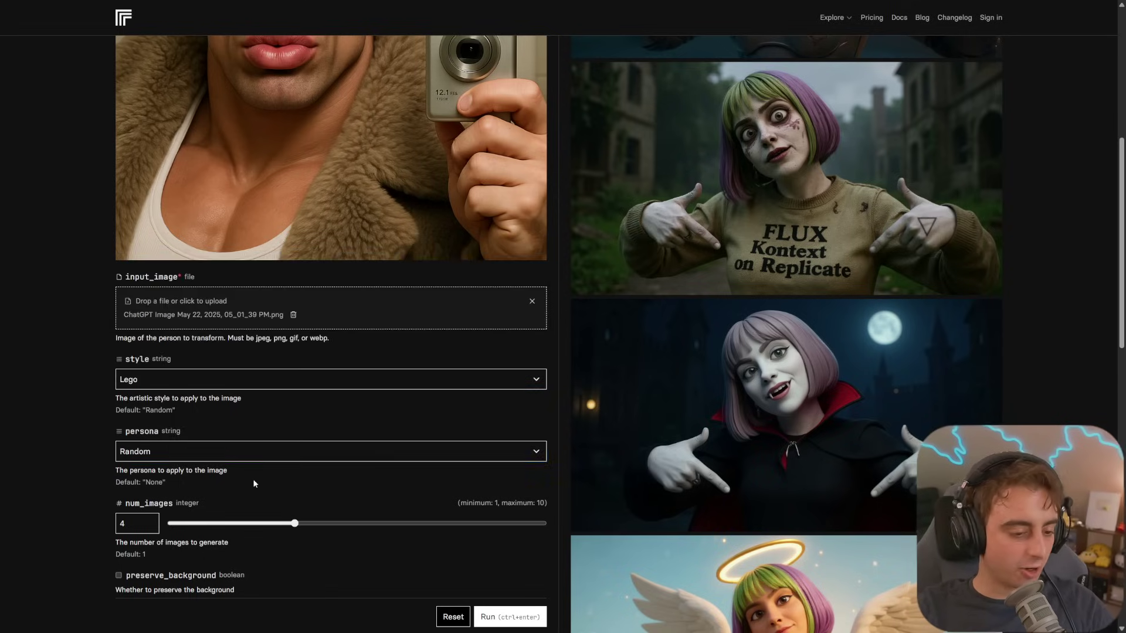
# Step: Generate Lego images with preserve_background and preserve_outfit enabled and the persona set to None
pyautogui.scroll(-4, 296, 494)
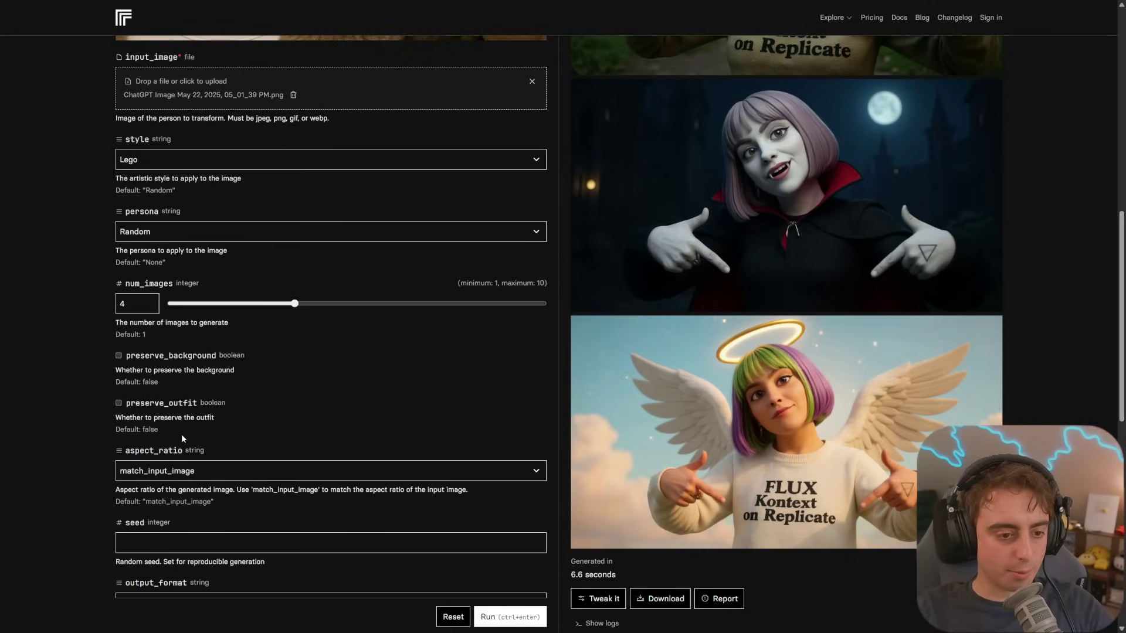
pyautogui.click(119, 403)
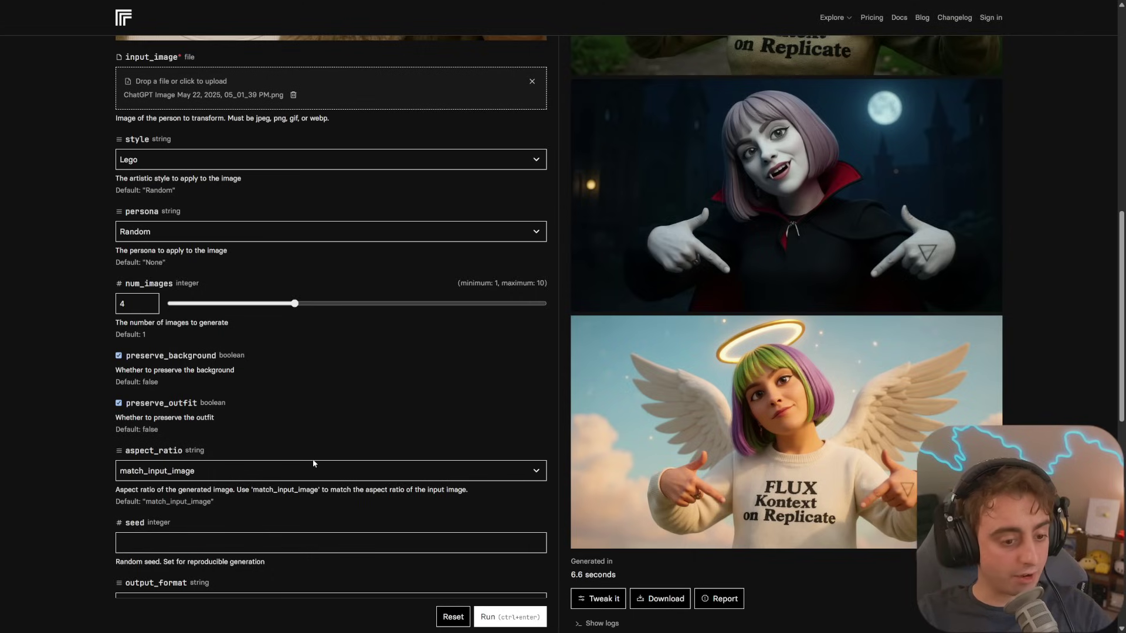
pyautogui.click(217, 231)
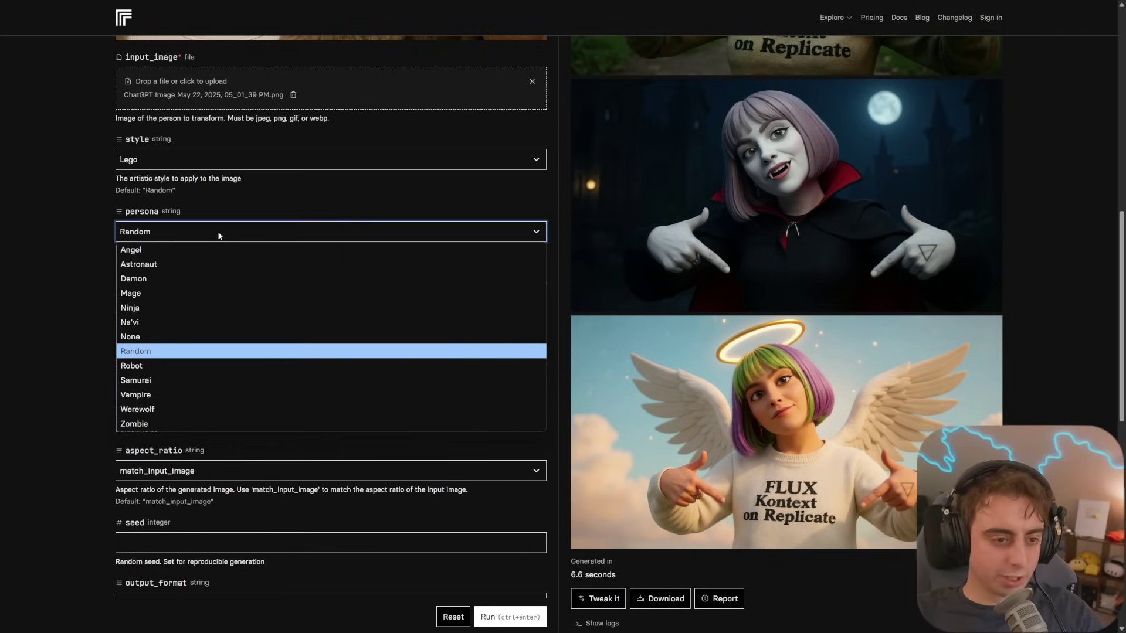
pyautogui.click(192, 336)
pyautogui.scroll(-4, 290, 421)
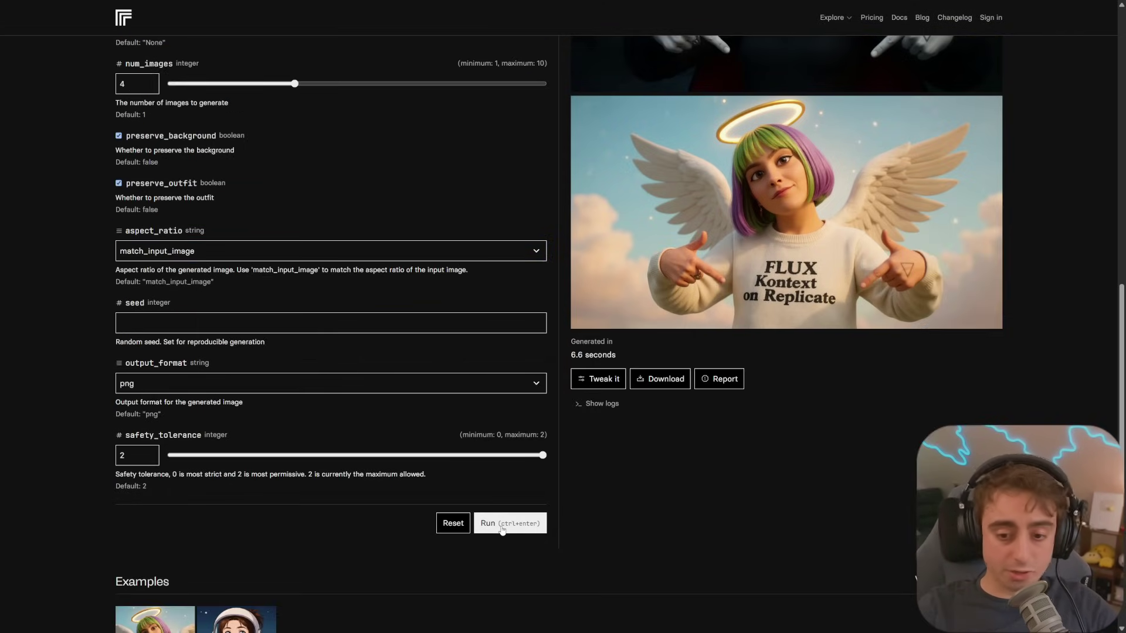
pyautogui.click(502, 528)
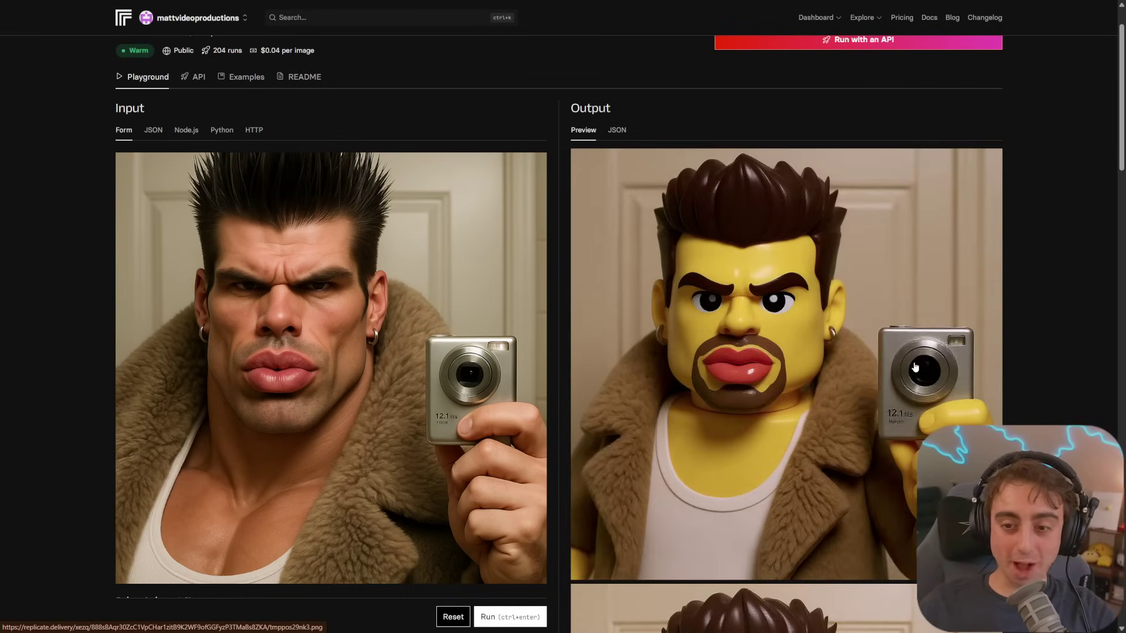
# Step: Look through the generated Lego images and compare their faces, coat and camera with the input photo
pyautogui.scroll(1, 915, 367)
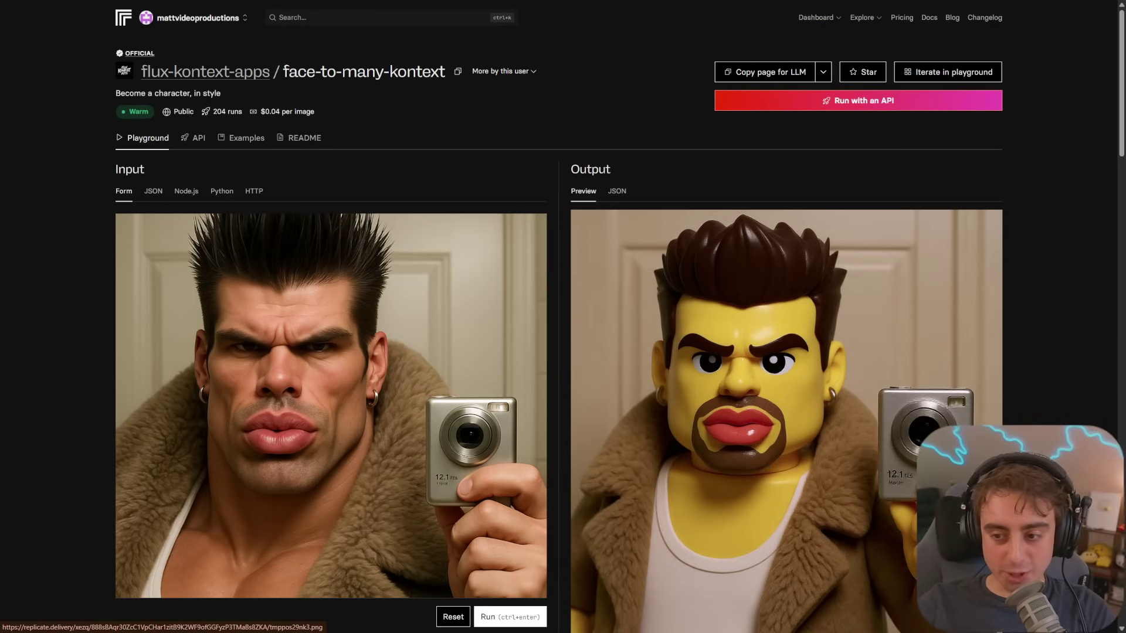
pyautogui.scroll(-6, 650, 372)
pyautogui.scroll(3, 649, 372)
pyautogui.scroll(1, 650, 372)
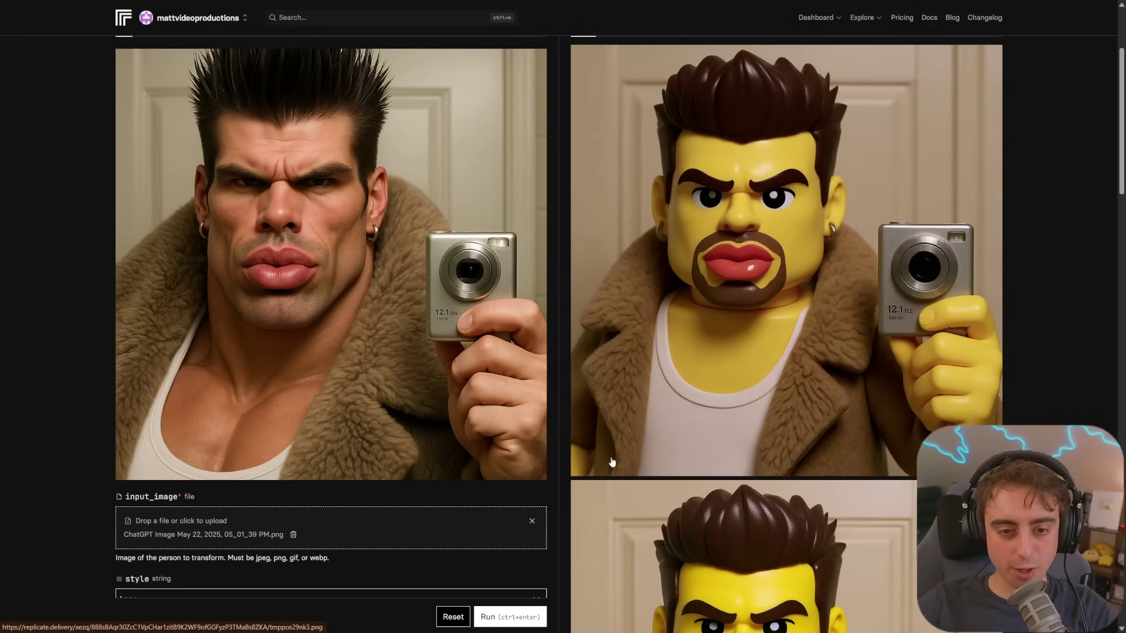
pyautogui.scroll(2, 468, 141)
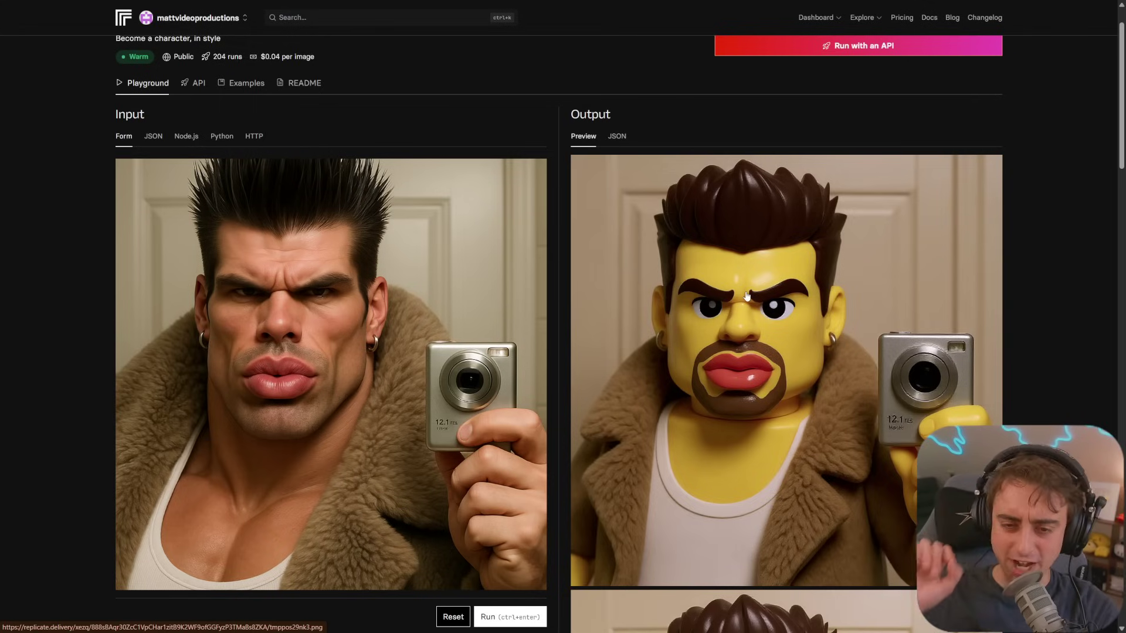
pyautogui.scroll(-1, 884, 308)
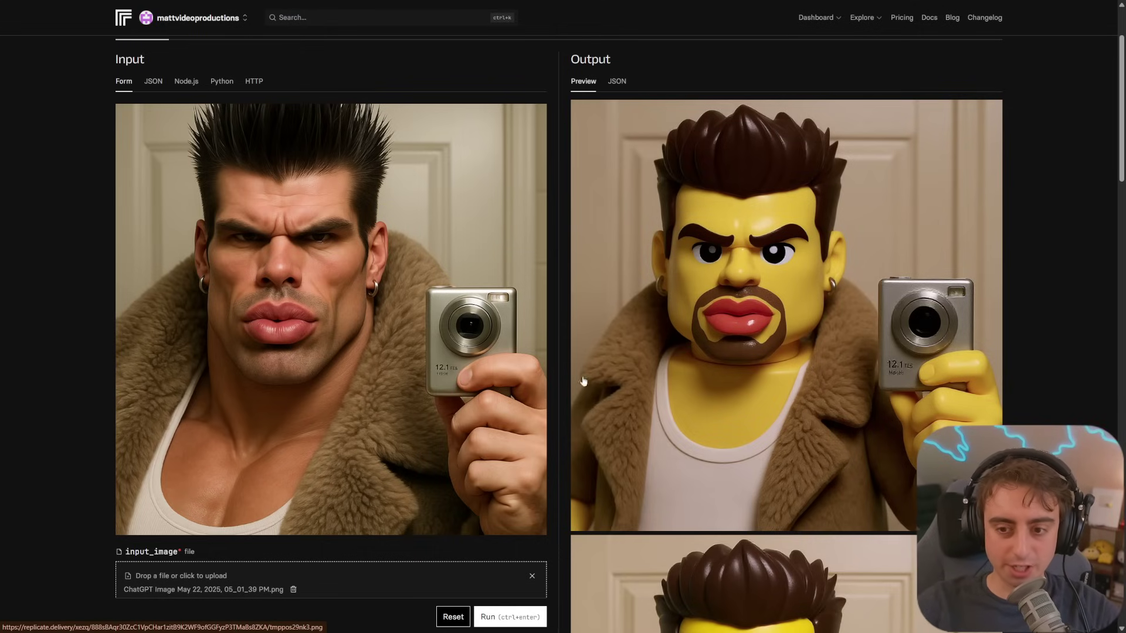
pyautogui.scroll(-12, 810, 383)
pyautogui.scroll(4, 843, 406)
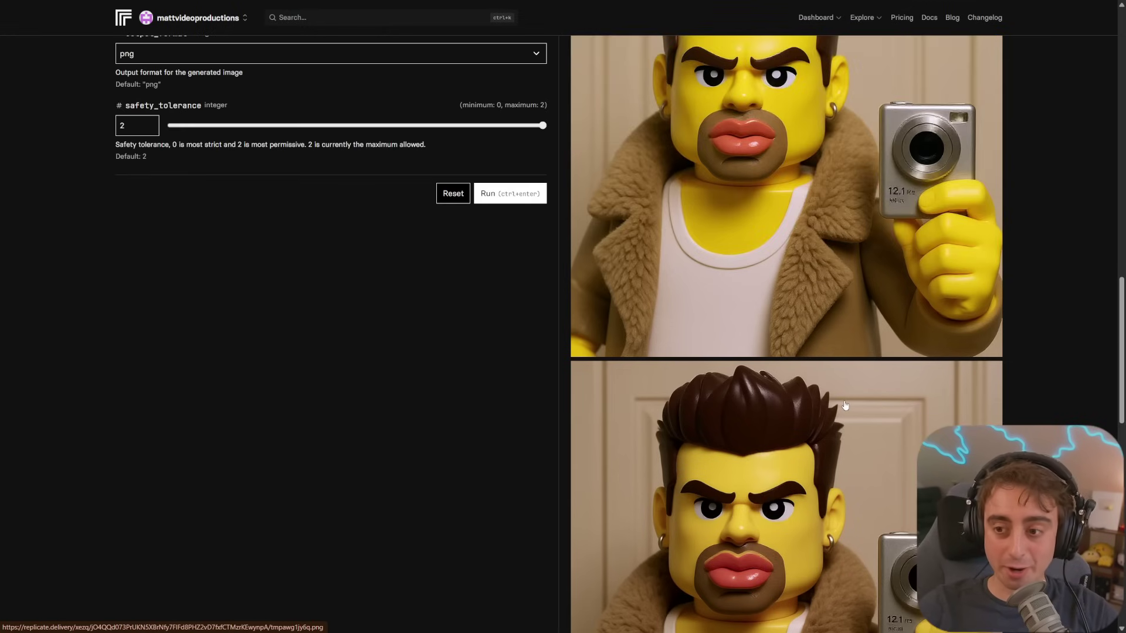
pyautogui.scroll(10, 845, 405)
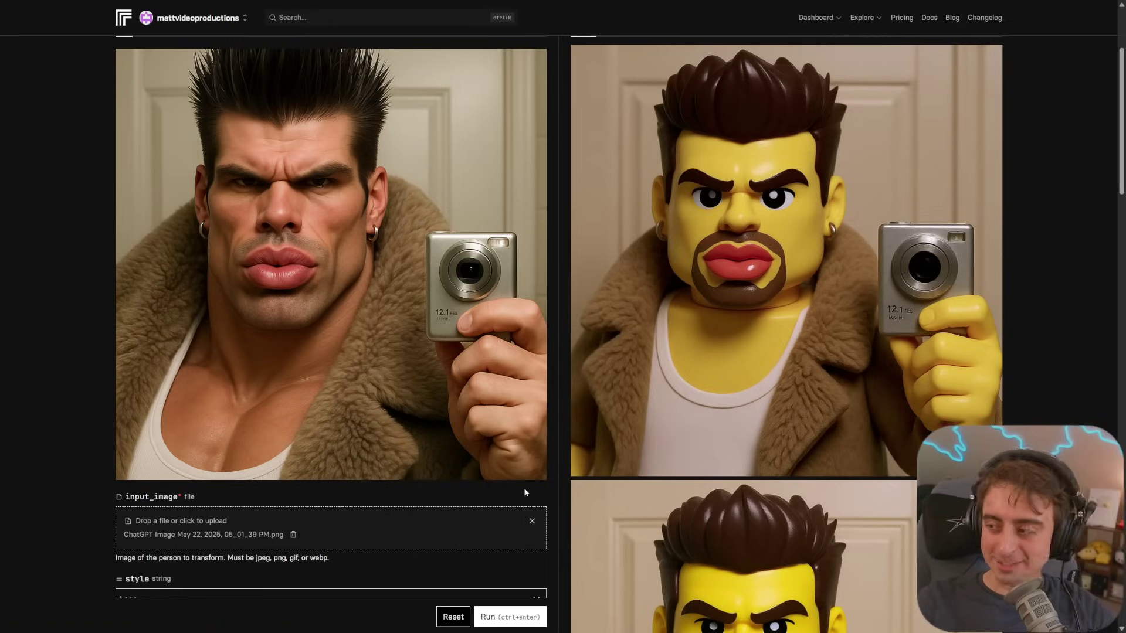
# Step: Change the style to Simpsons and generate a new set of images from the same photo
pyautogui.scroll(-1, 538, 474)
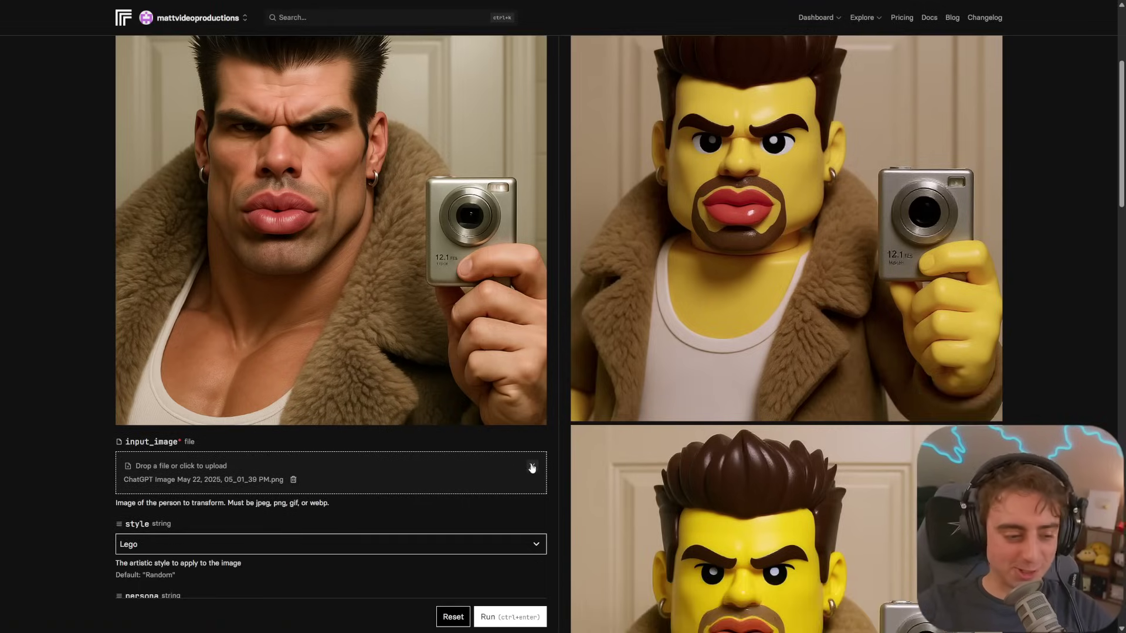
pyautogui.scroll(-2, 522, 467)
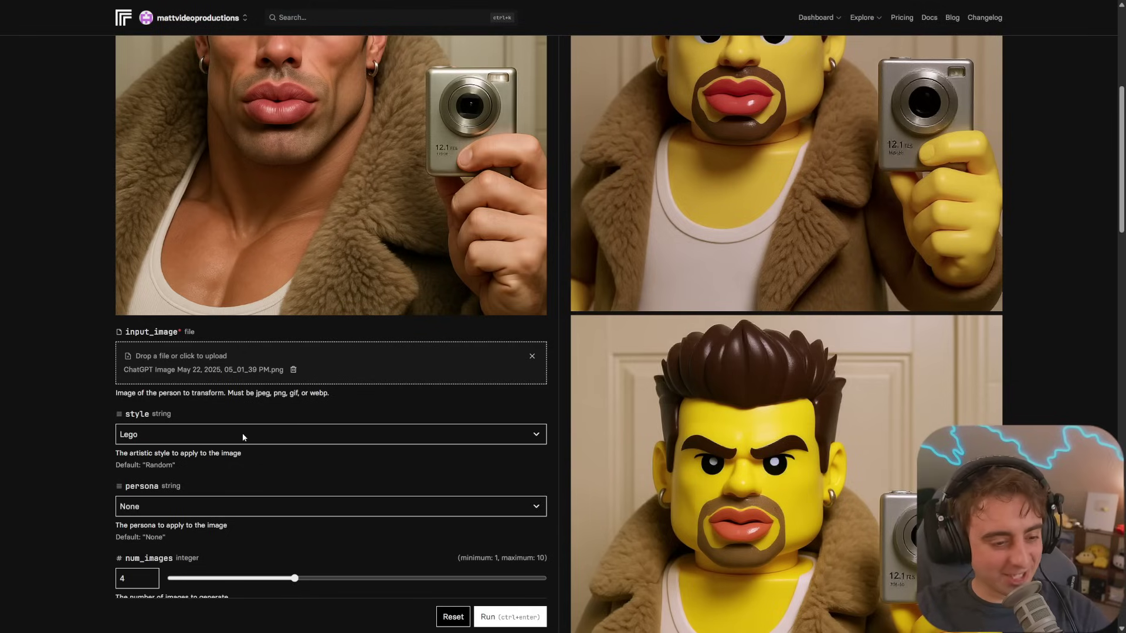
pyautogui.click(243, 437)
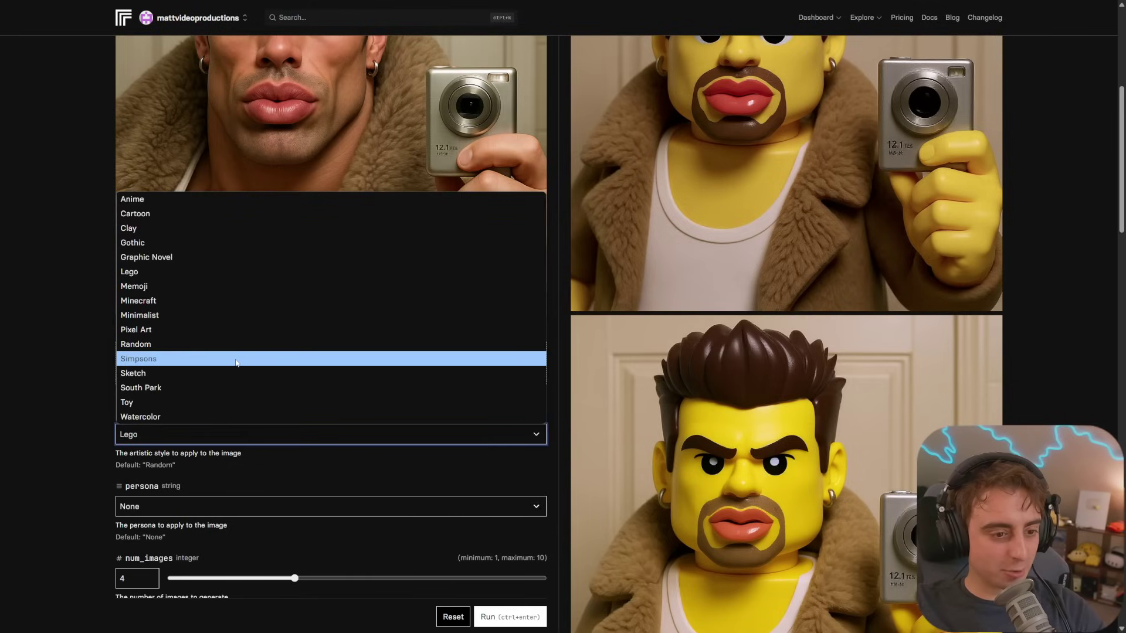
pyautogui.click(234, 359)
pyautogui.scroll(-9, 213, 471)
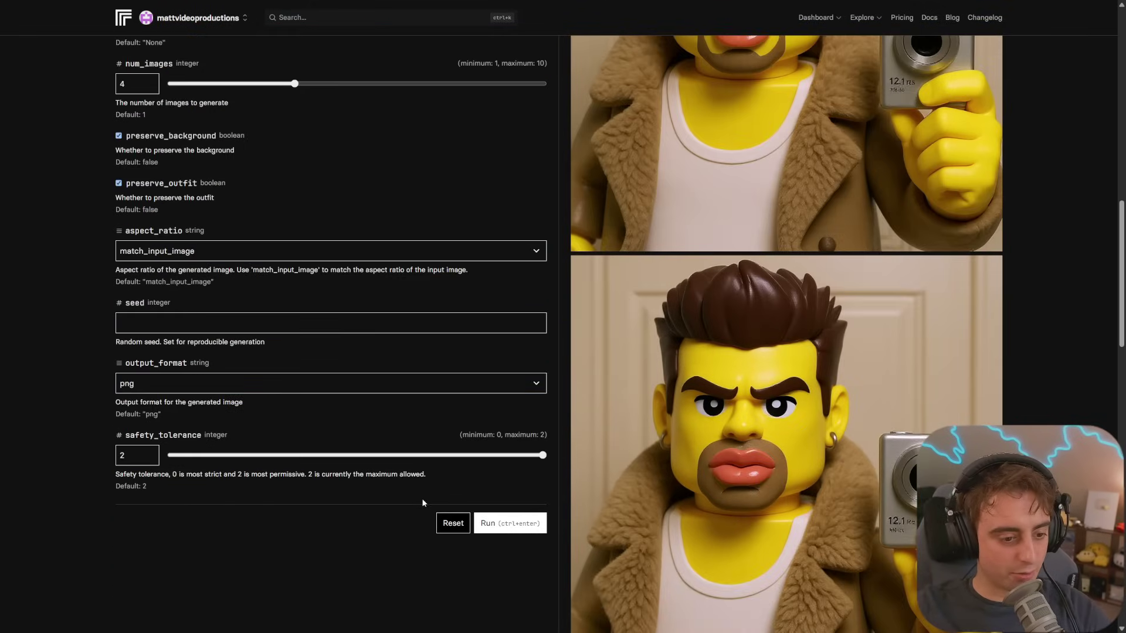
pyautogui.click(510, 523)
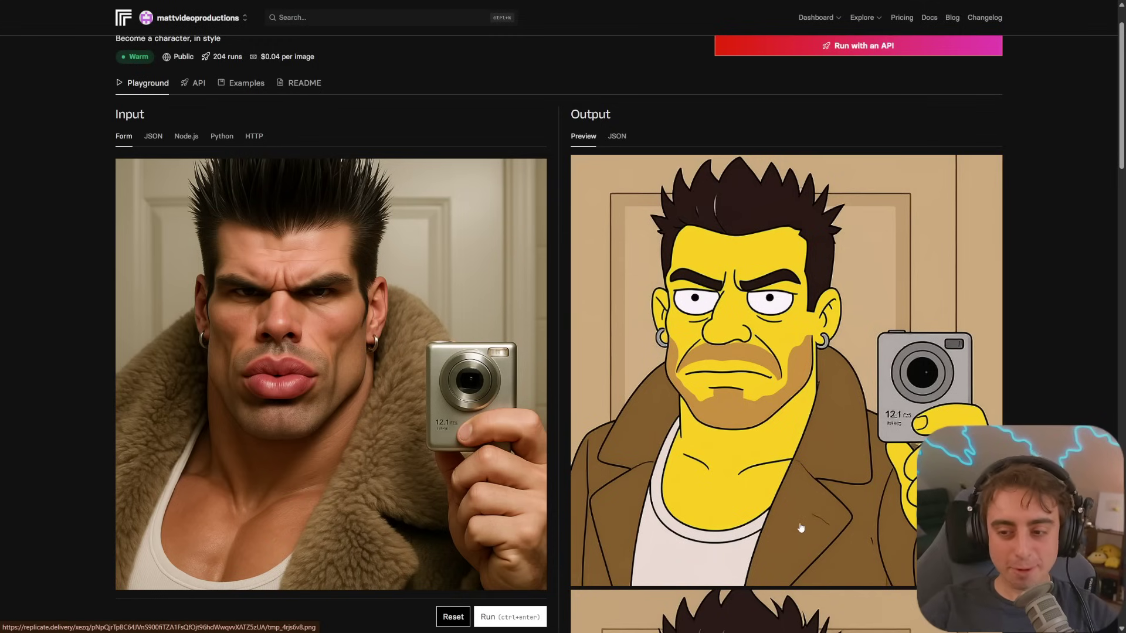
# Step: Look through the Simpsons-style images and compare them with the original photo
pyautogui.scroll(-1, 799, 519)
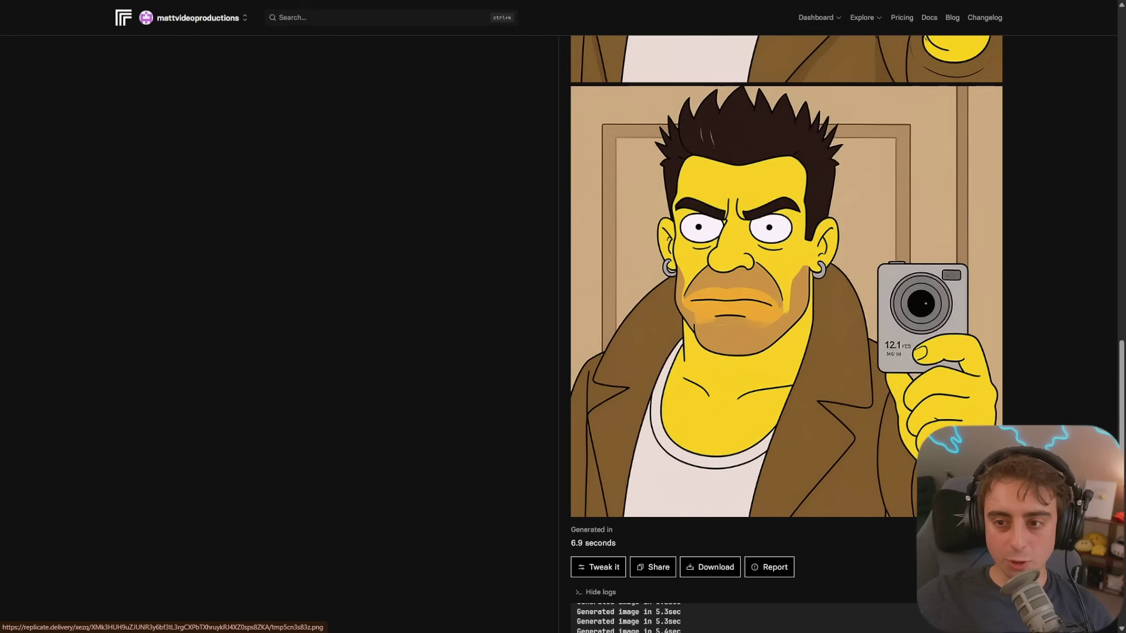
pyautogui.scroll(10, 753, 410)
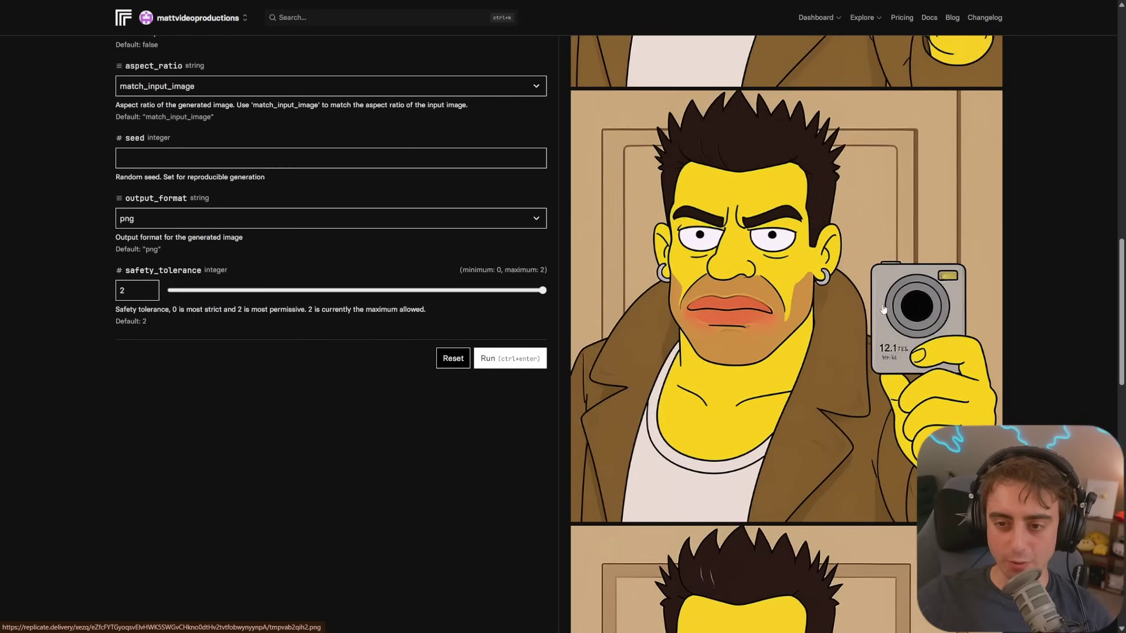
pyautogui.scroll(5, 849, 405)
pyautogui.scroll(10, 849, 405)
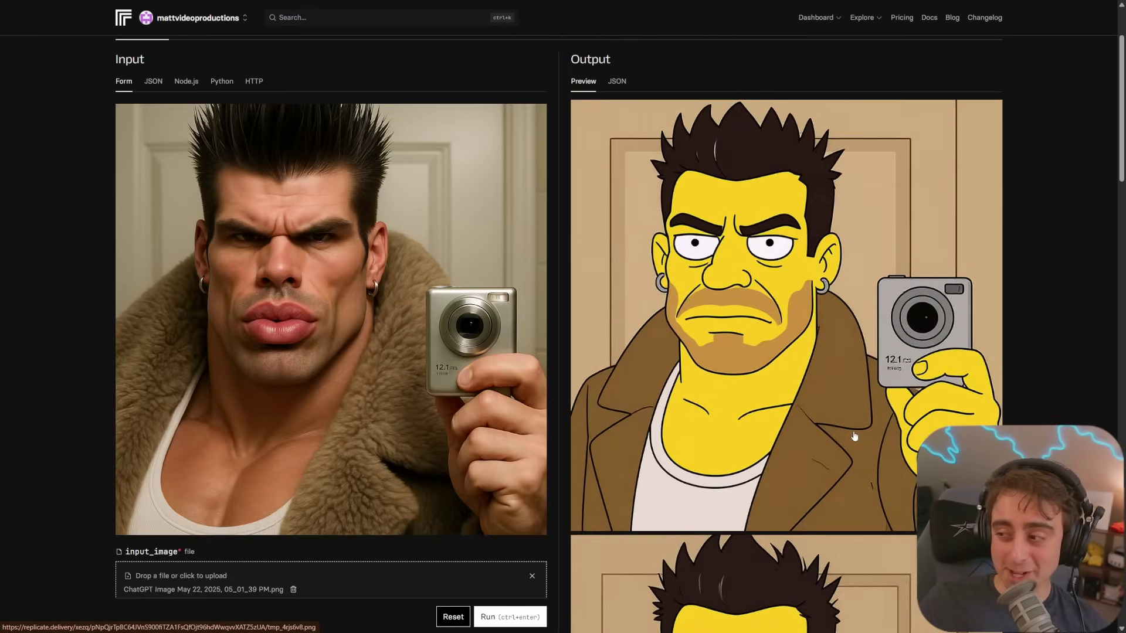
# Step: Generate images in the Anime style with a Random persona and preserve_background turned off
pyautogui.scroll(-6, 854, 435)
pyautogui.click(211, 324)
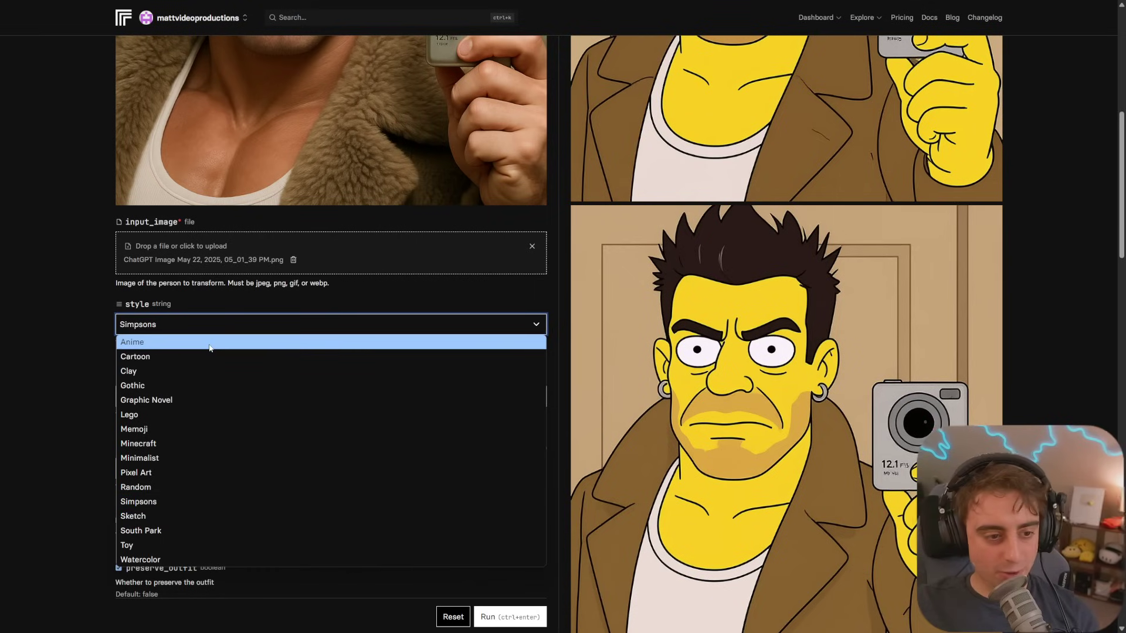
pyautogui.click(211, 346)
pyautogui.click(250, 397)
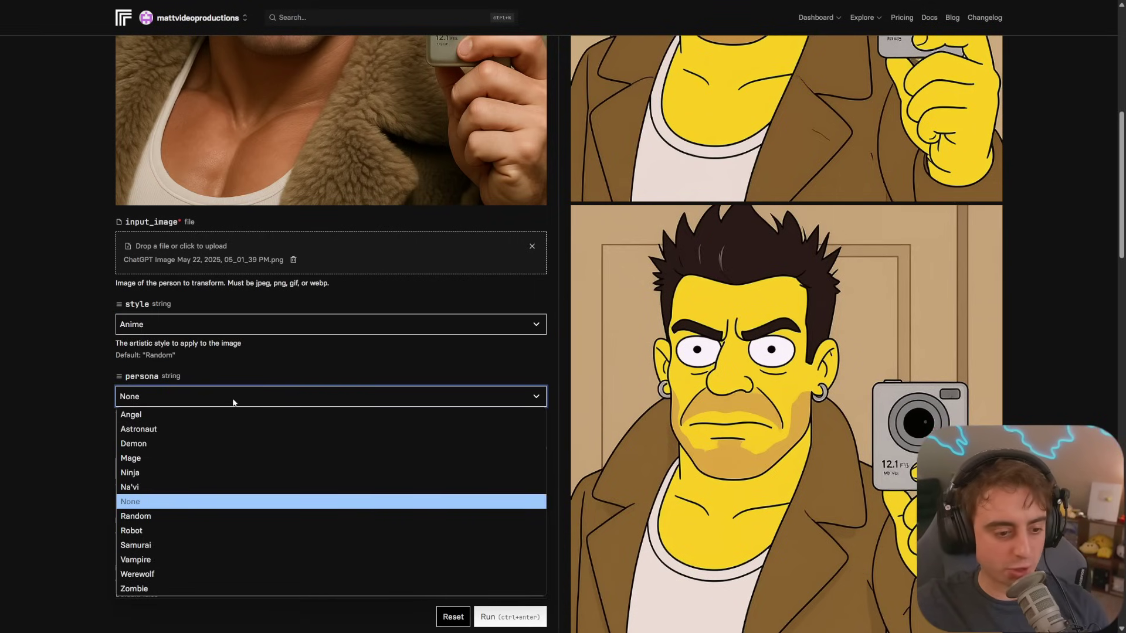
pyautogui.click(136, 516)
pyautogui.scroll(-2, 121, 417)
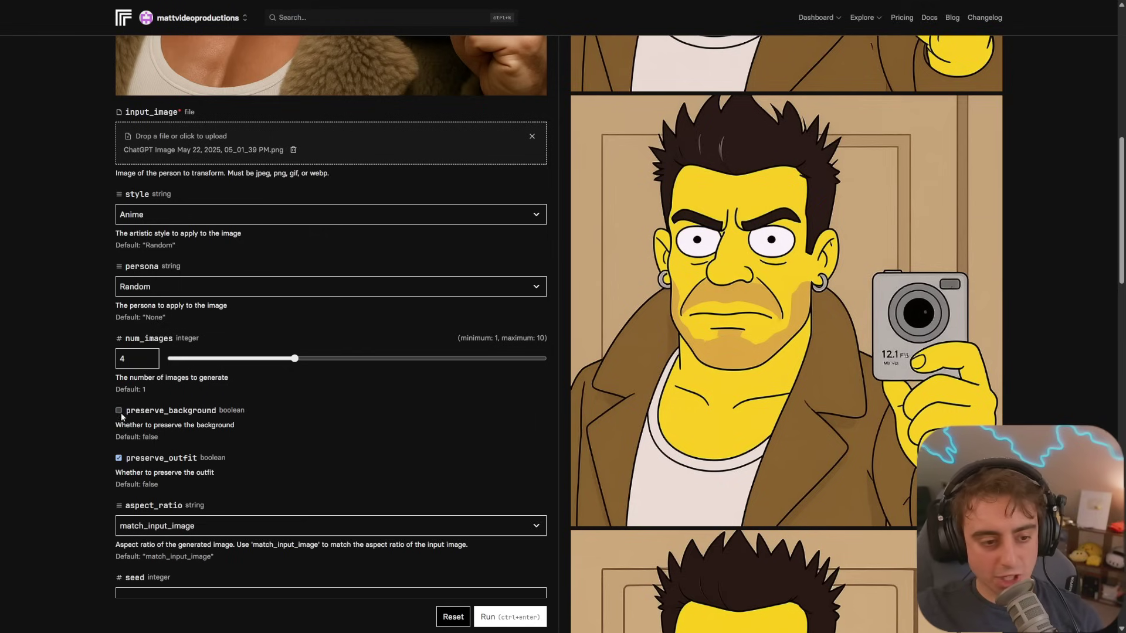
pyautogui.scroll(-10, 367, 442)
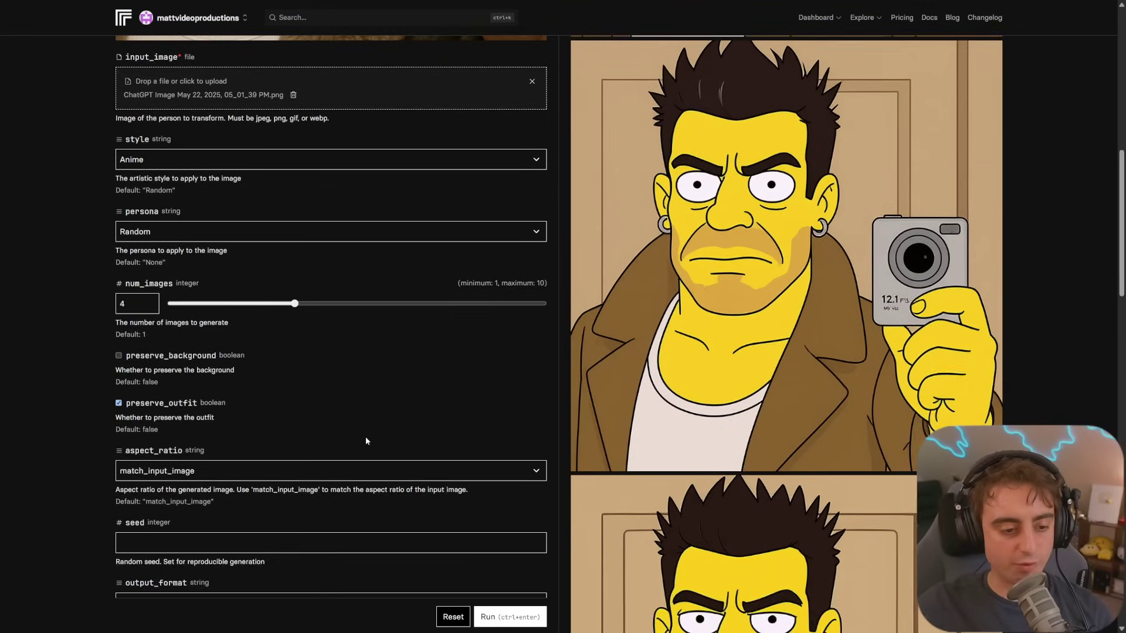
pyautogui.scroll(-2, 829, 496)
# Step: Examine all the anime persona images, comparing their faces, backgrounds, outfits and hands with the input photo
pyautogui.scroll(2, 831, 501)
pyautogui.scroll(4, 831, 502)
pyautogui.scroll(-5, 659, 499)
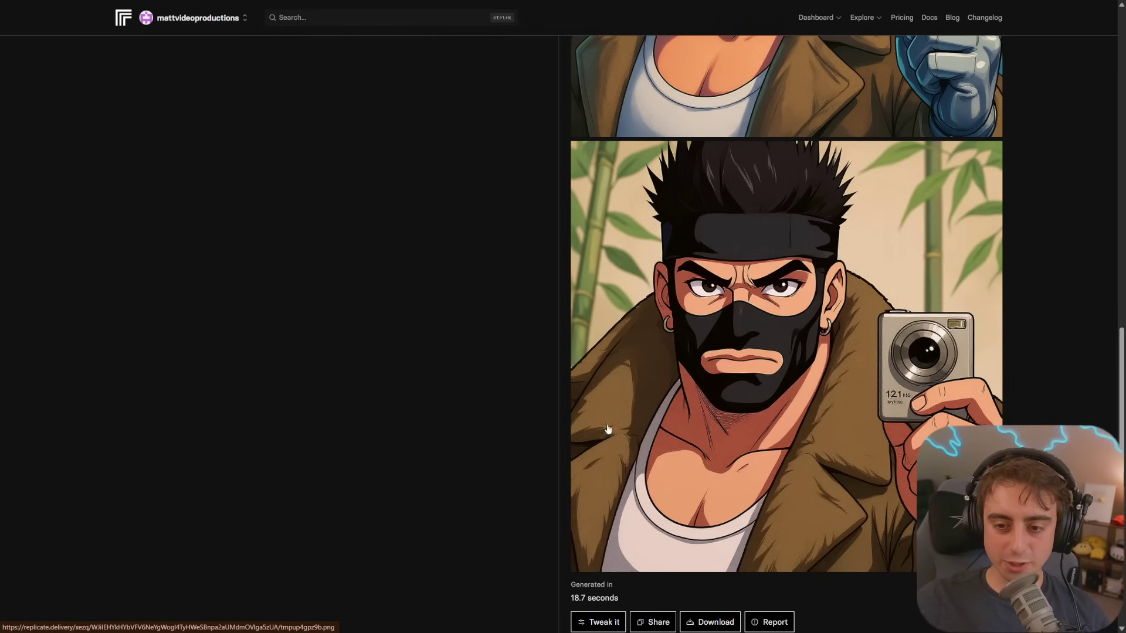
pyautogui.scroll(15, 872, 435)
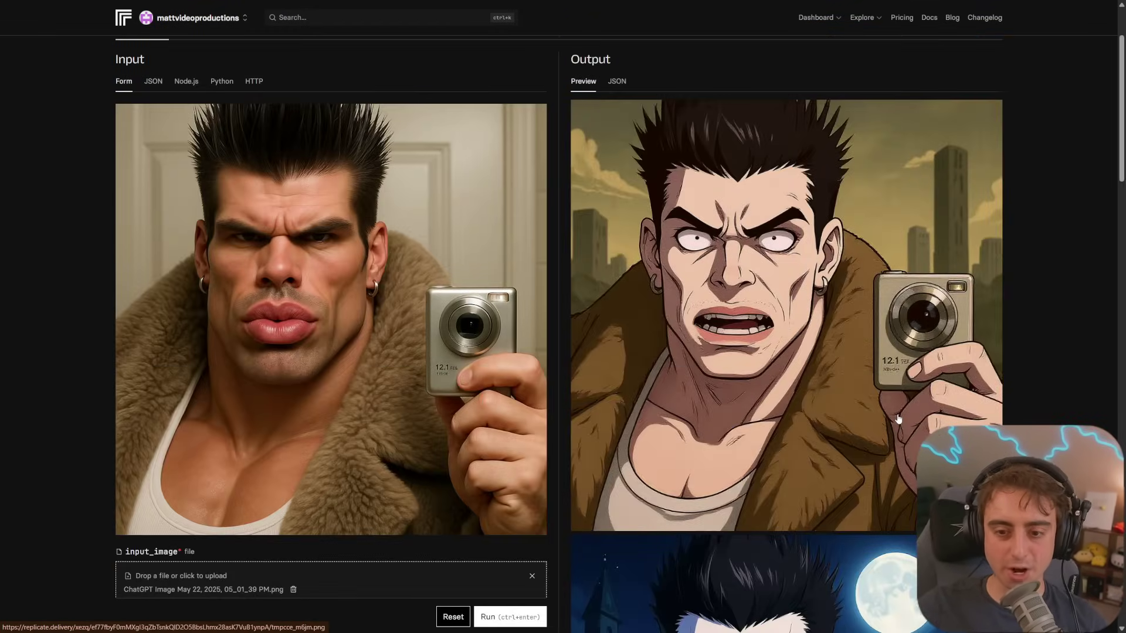
pyautogui.scroll(-9, 898, 419)
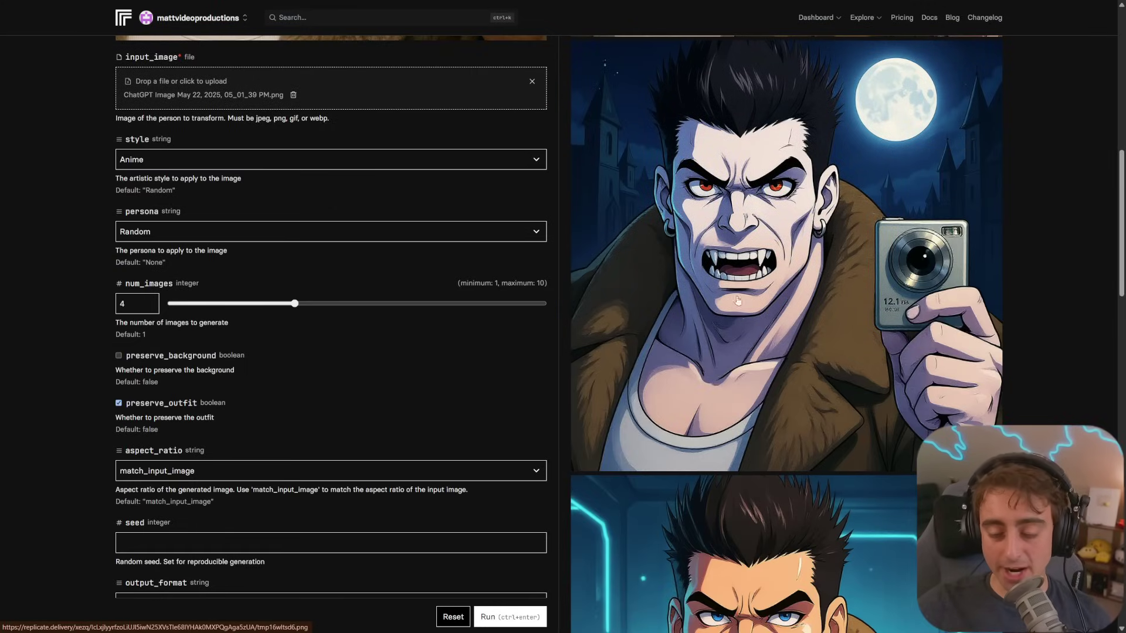
pyautogui.scroll(-6, 872, 318)
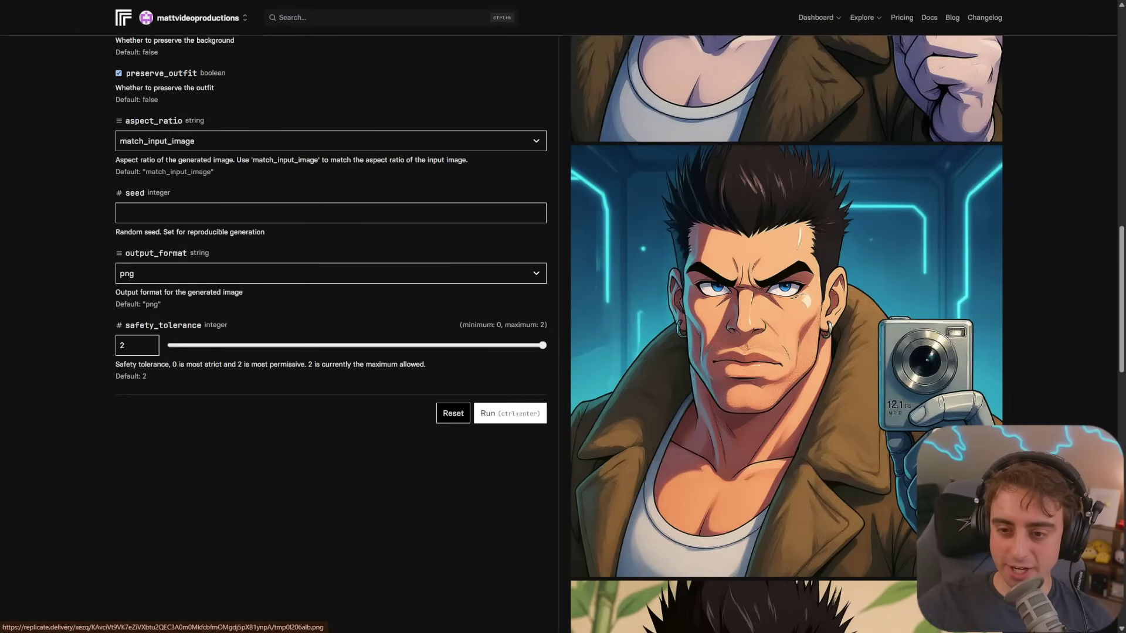
pyautogui.scroll(-7, 814, 517)
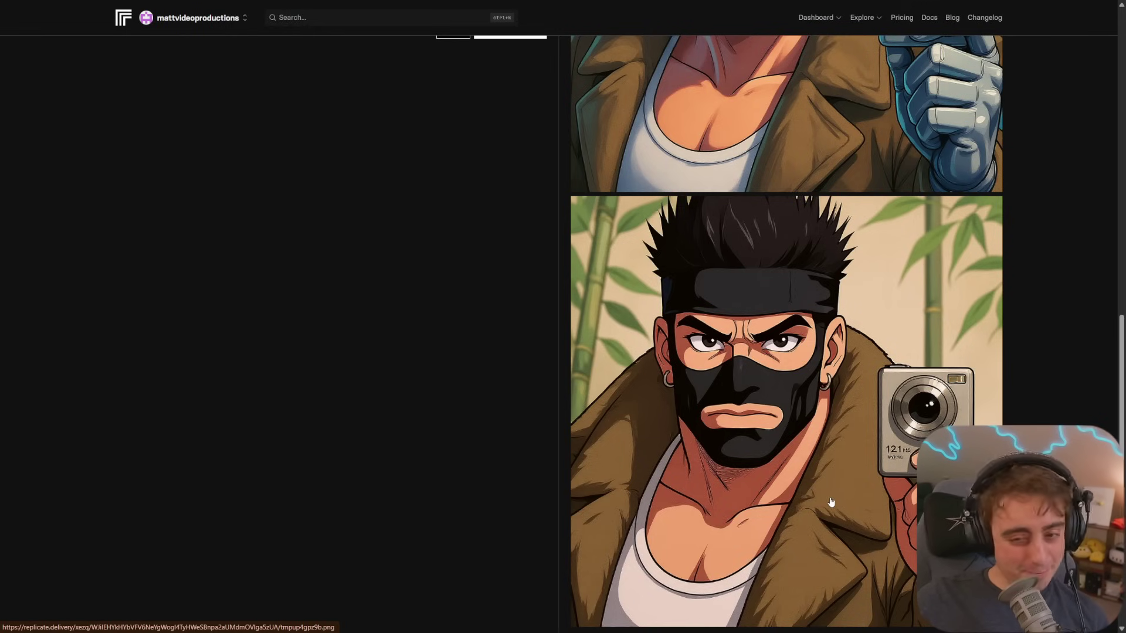
pyautogui.scroll(20, 833, 503)
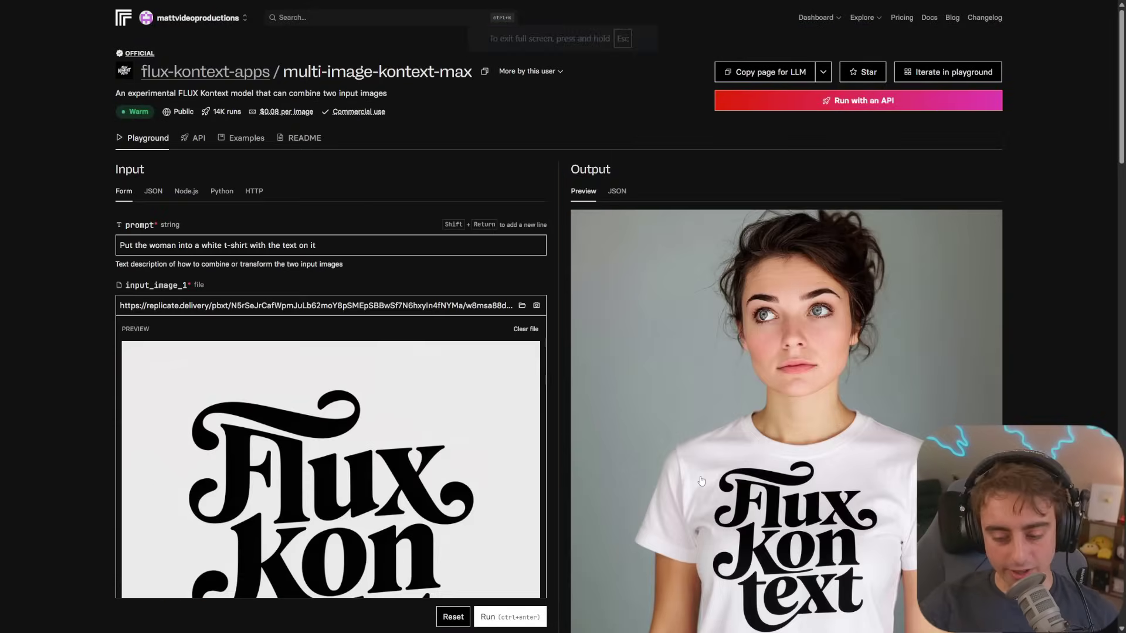
# Step: Replace the second input image of multi-image-kontext-max with the photo of the smiling man holding a bee
pyautogui.scroll(-11, 578, 412)
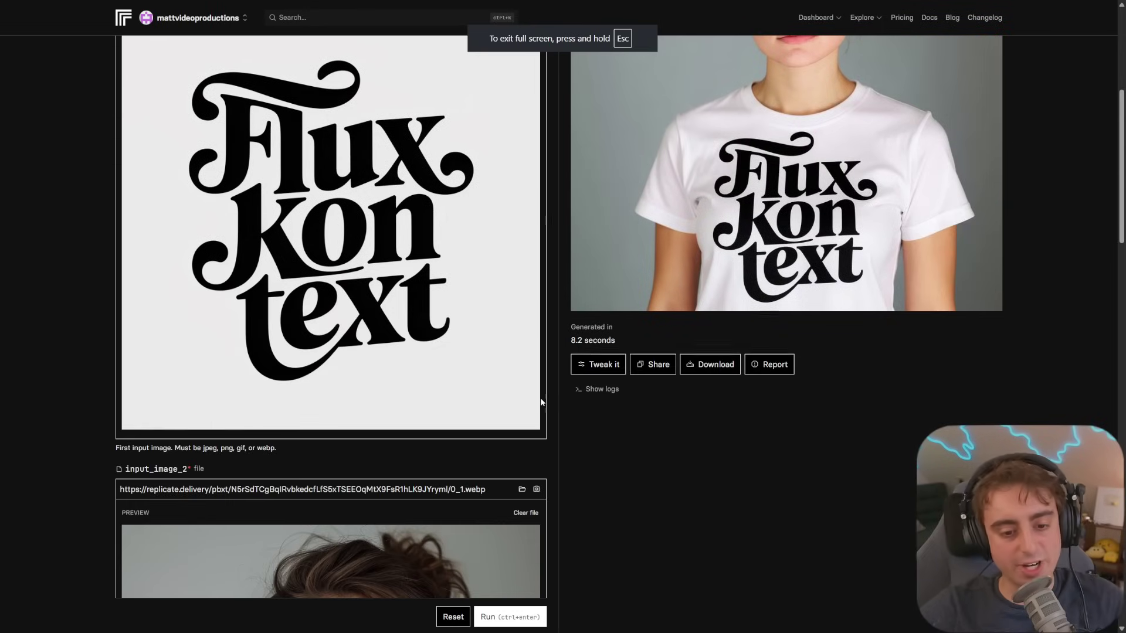
pyautogui.scroll(11, 429, 428)
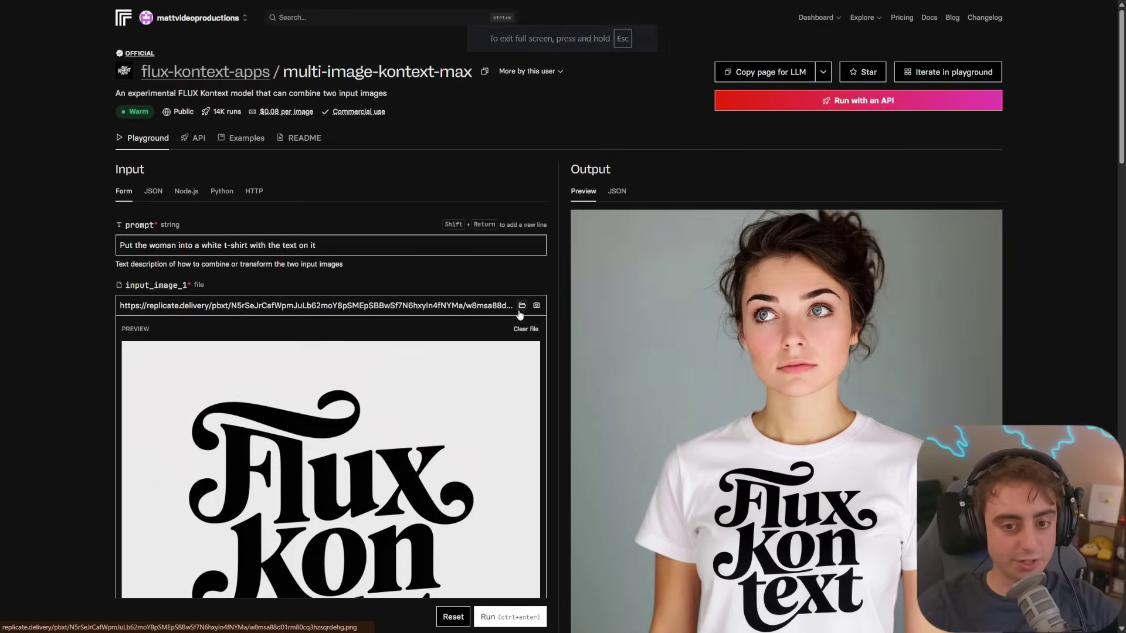
pyautogui.scroll(-4, 528, 312)
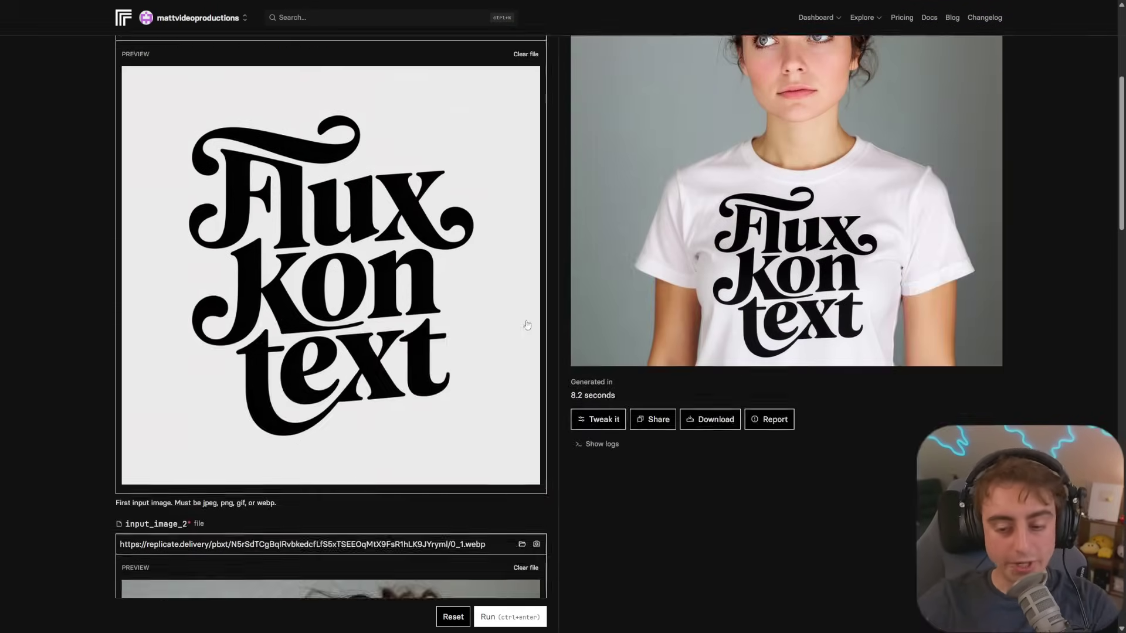
pyautogui.scroll(1, 527, 322)
pyautogui.scroll(-3, 428, 377)
pyautogui.scroll(-4, 428, 377)
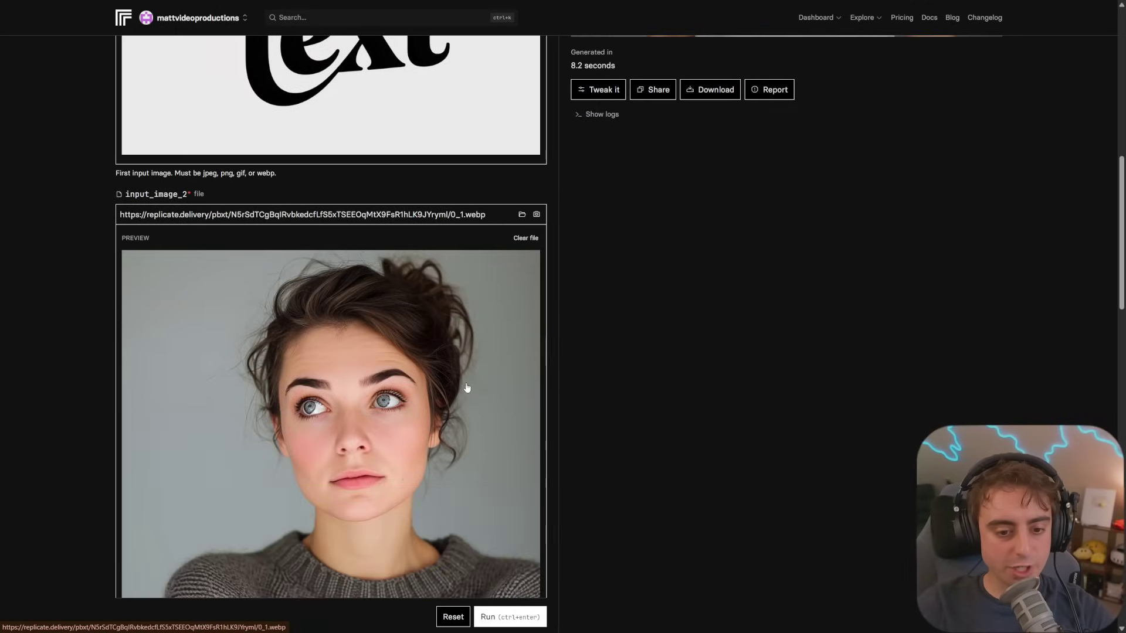
pyautogui.click(522, 215)
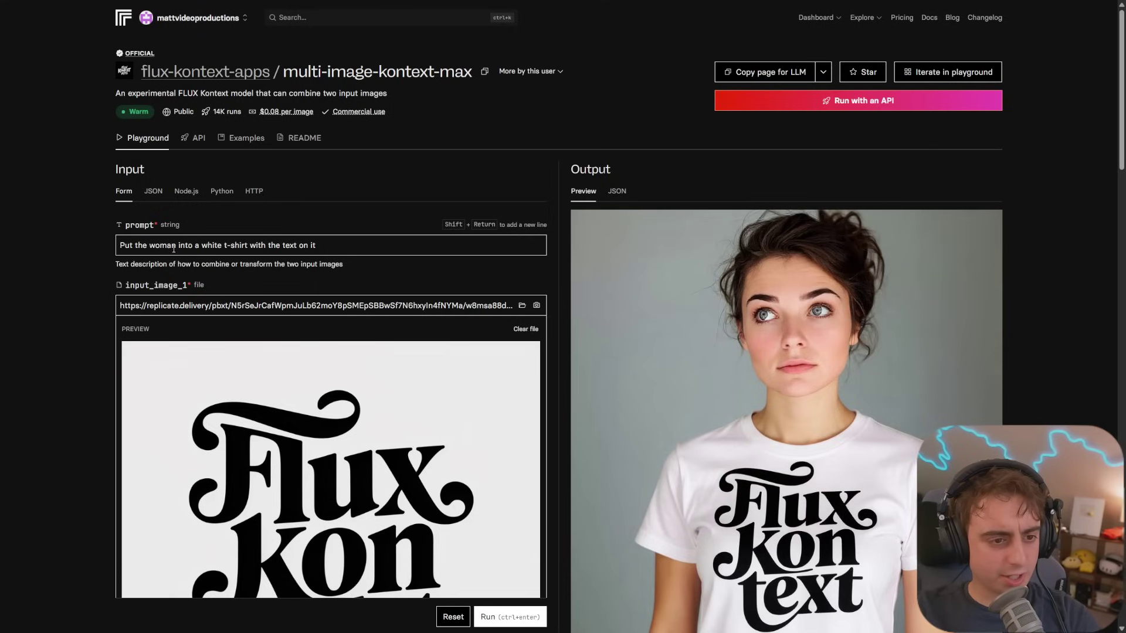
# Step: Change the prompt to "Put the man into a pink t-shirt with the text on it" and run the generation
pyautogui.doubleClick(174, 246)
pyautogui.write('man')
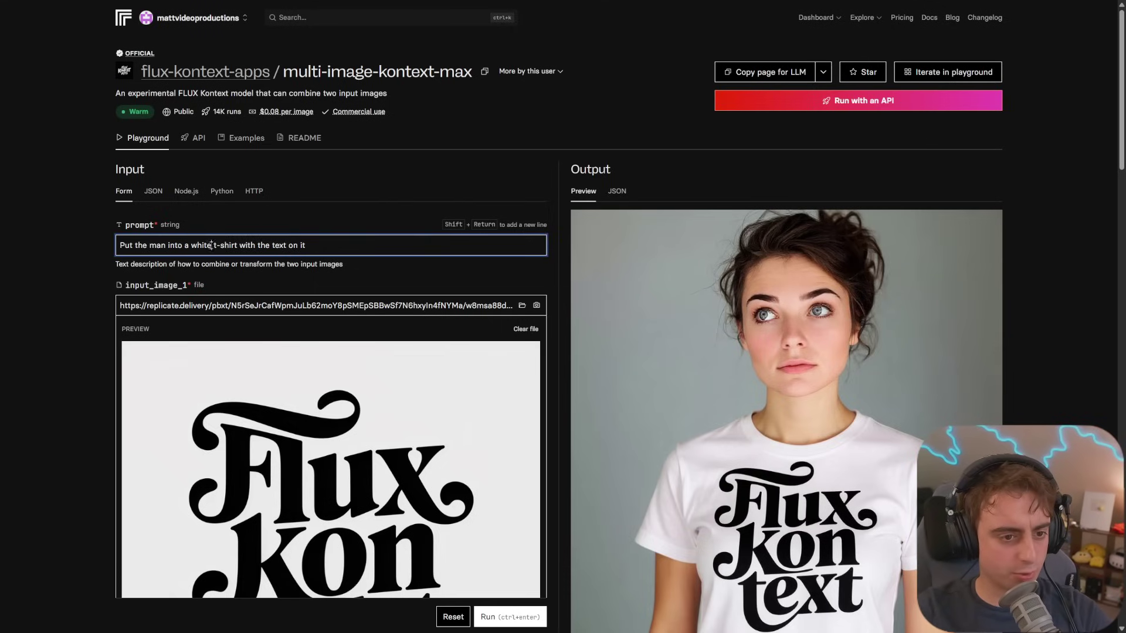
pyautogui.click(212, 245)
pyautogui.press('BackSpace')
pyautogui.press('BackSpace')
pyautogui.press('BackSpace')
pyautogui.press('BackSpace')
pyautogui.press('BackSpace')
pyautogui.write('red')
pyautogui.hotkey('ctrl', 'Return')
pyautogui.scroll(-15, 667, 497)
pyautogui.scroll(8, 761, 407)
pyautogui.scroll(8, 756, 405)
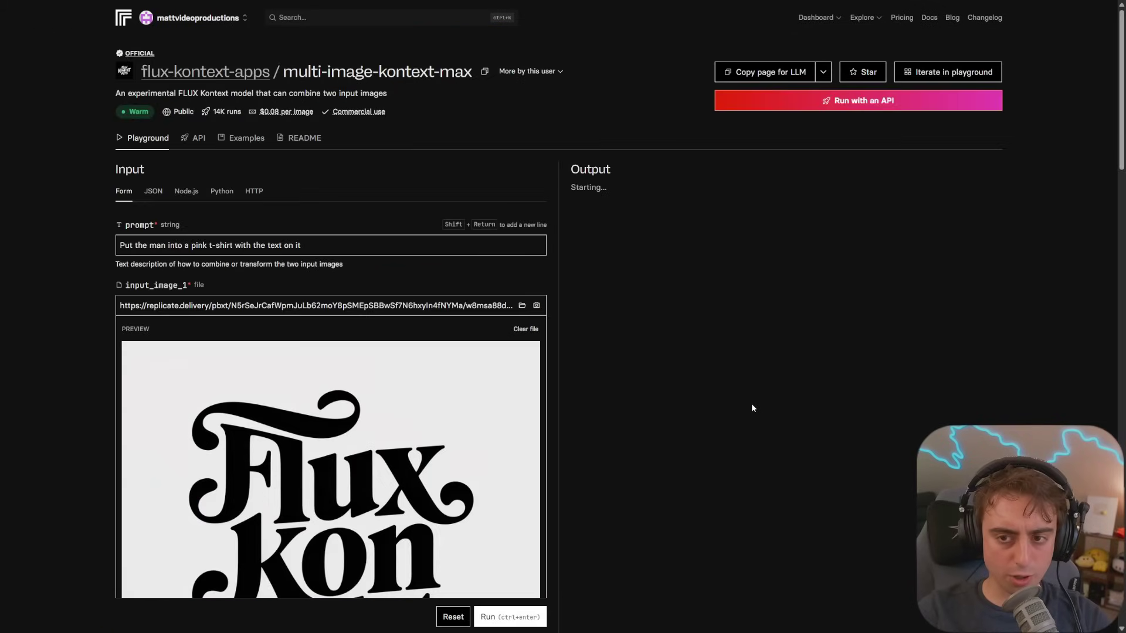
# Step: Compare the generated pink t-shirt image with the two input images, checking the face, hand, bee, background and lettering
pyautogui.scroll(-9, 750, 405)
pyautogui.scroll(-2, 629, 402)
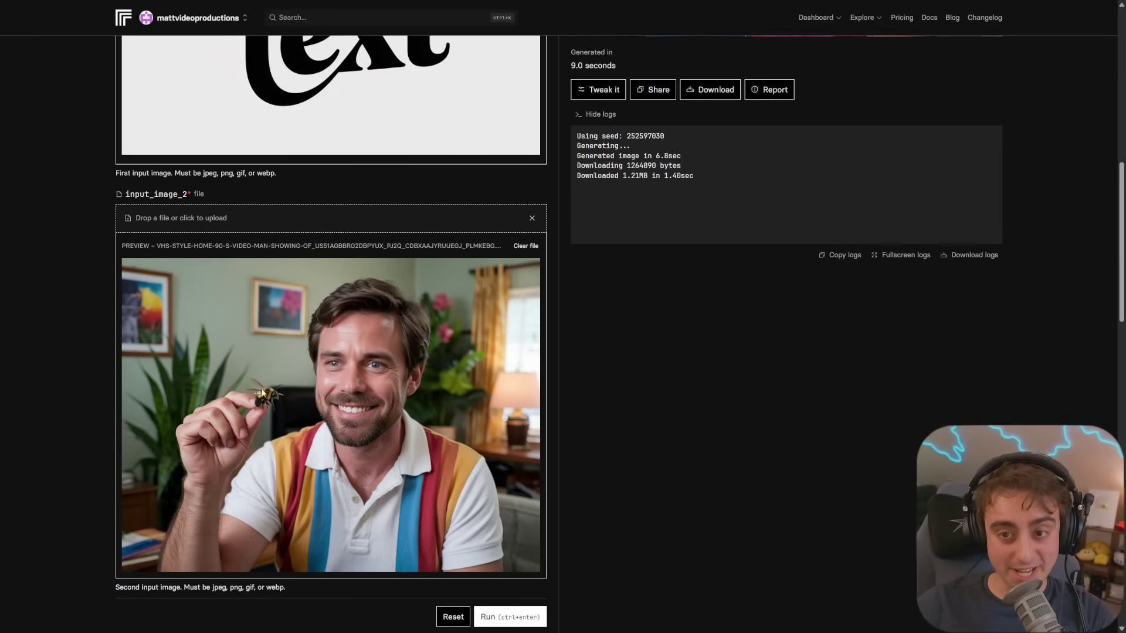
pyautogui.scroll(9, 1067, 406)
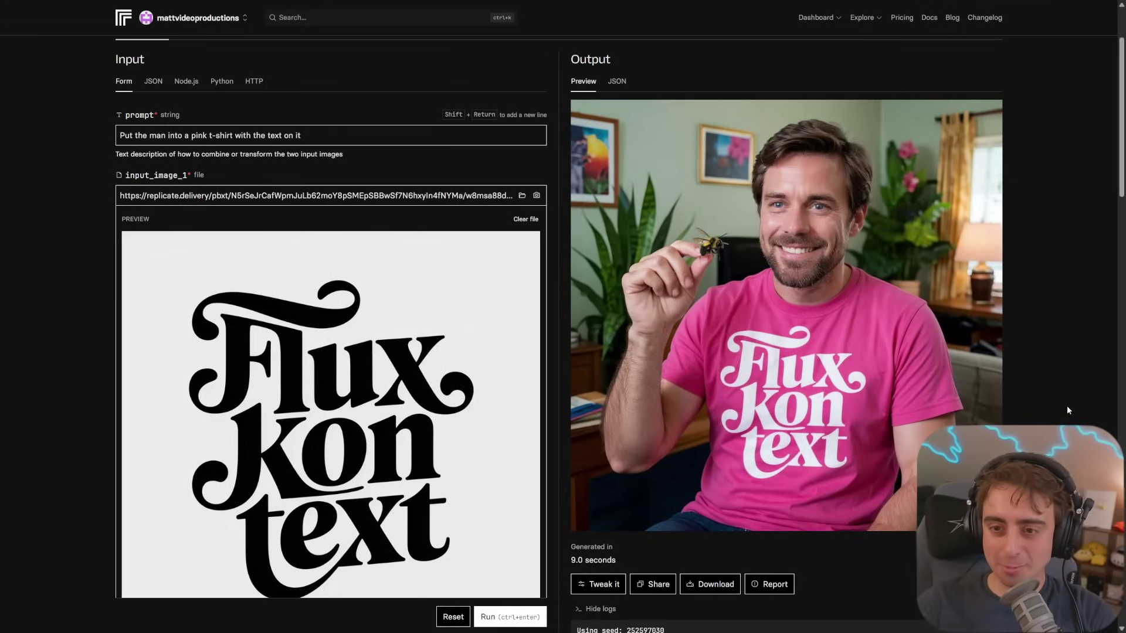
pyautogui.scroll(-11, 827, 407)
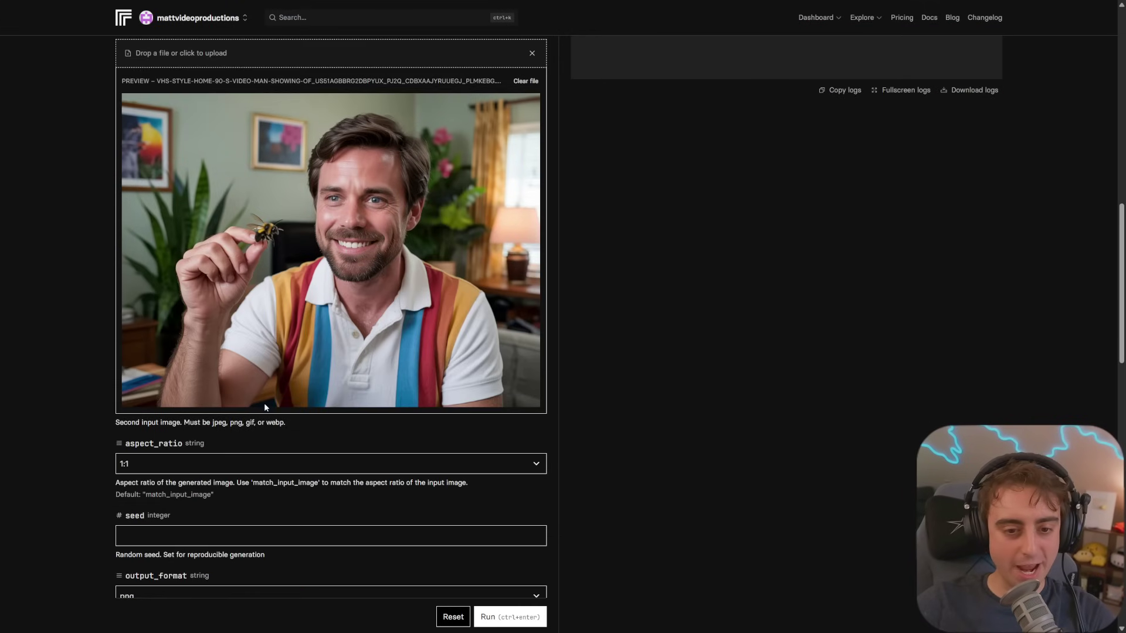
pyautogui.scroll(9, 264, 402)
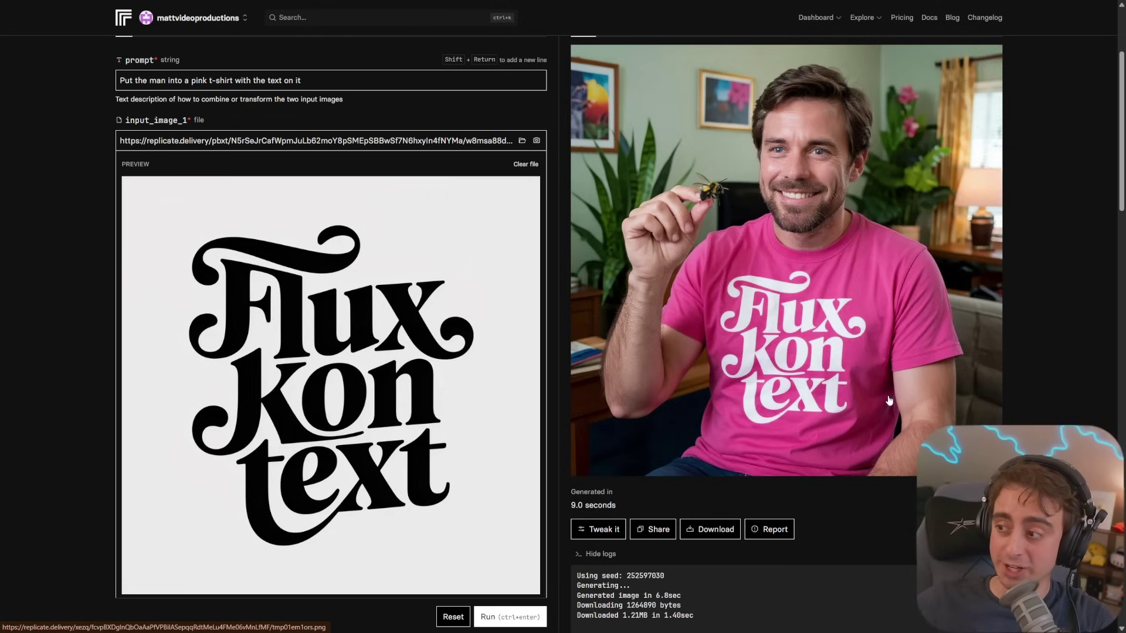
pyautogui.scroll(-8, 553, 342)
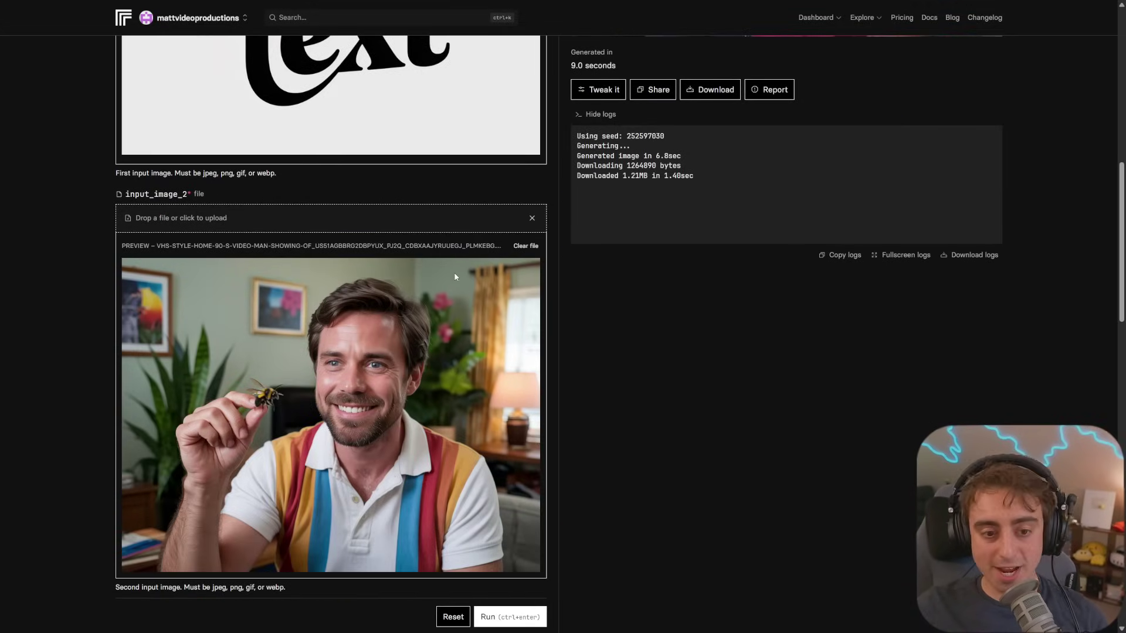
pyautogui.scroll(10, 471, 315)
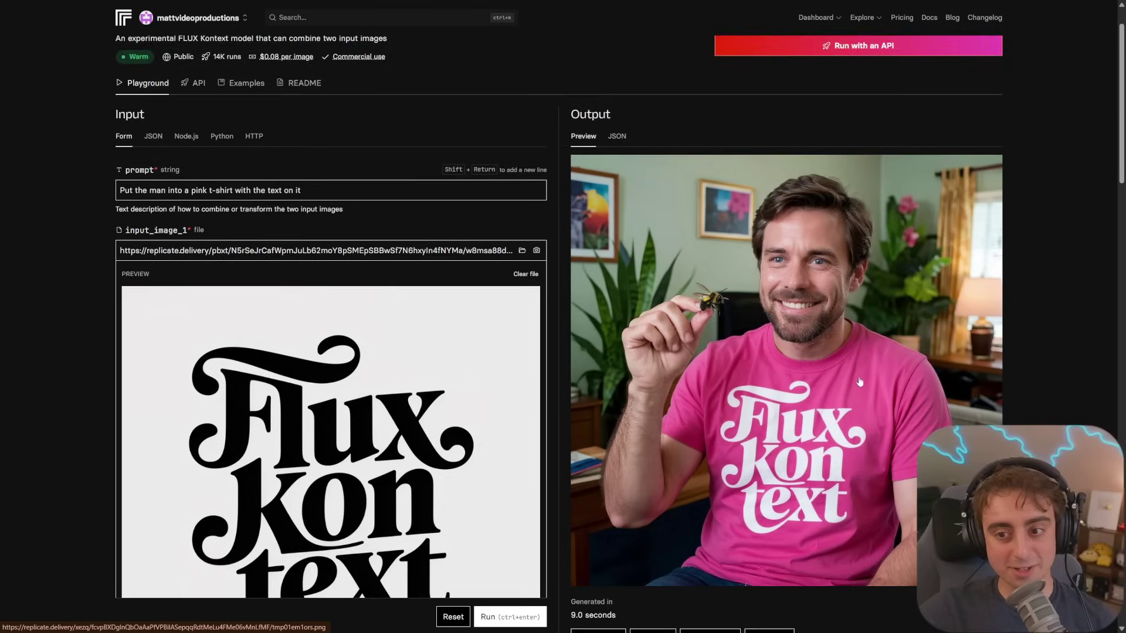
# Step: Clear both input images and load the webcam photo WIN_20250116_14_32_02_PRO.JPG first and the "Embrace the Sour Side" lemon poster second
pyautogui.scroll(-1, 850, 376)
pyautogui.click(525, 218)
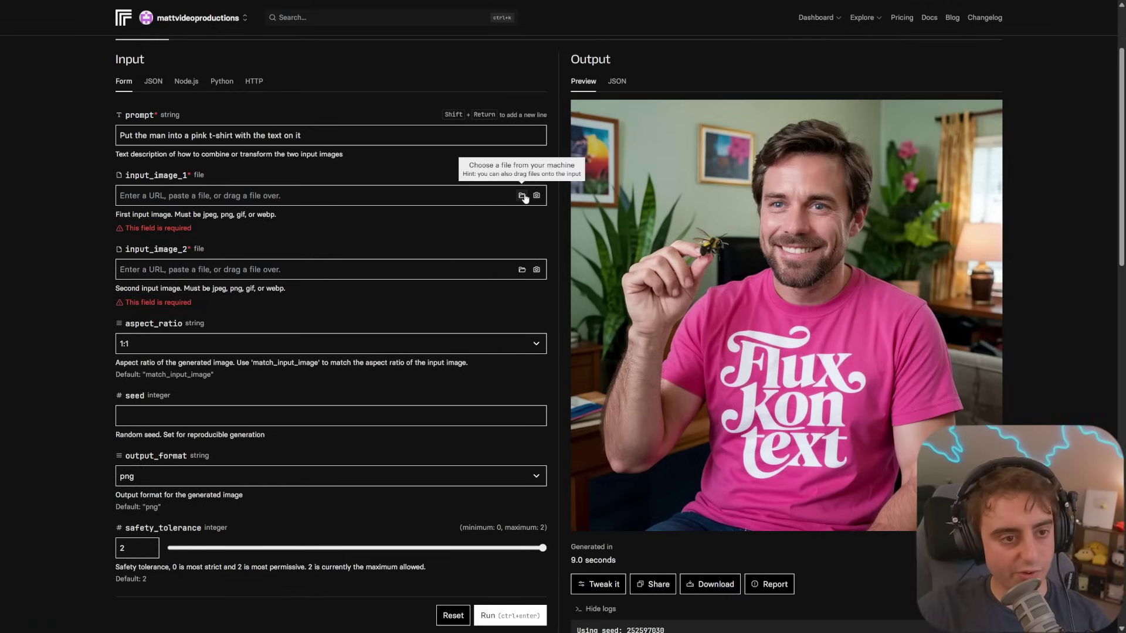
pyautogui.click(522, 196)
pyautogui.scroll(-8, 473, 308)
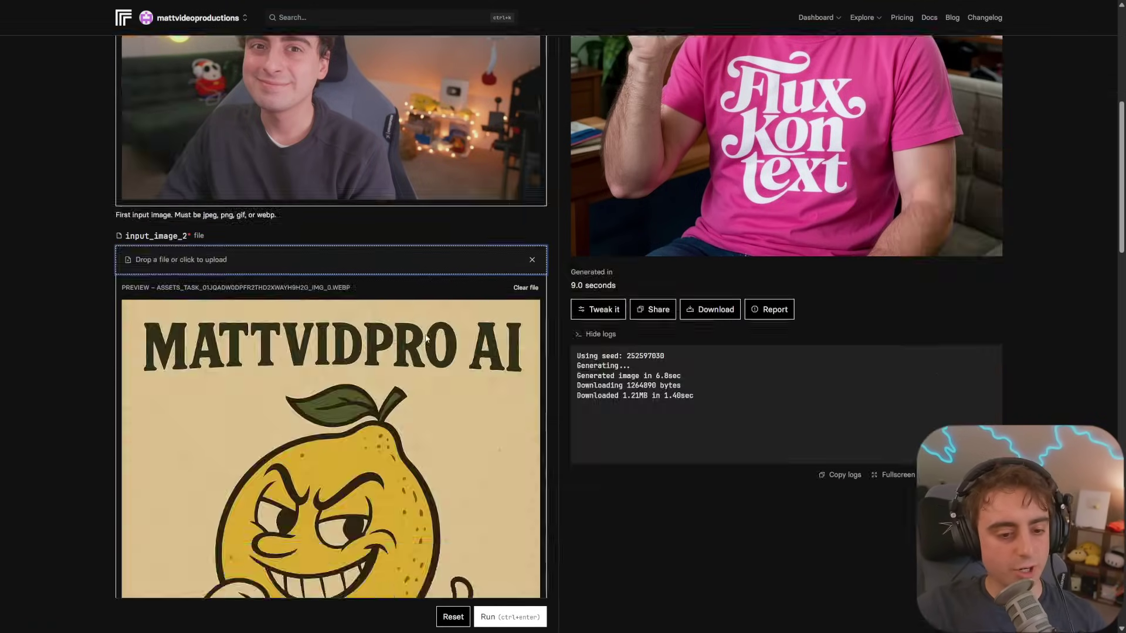
pyautogui.scroll(-1, 439, 319)
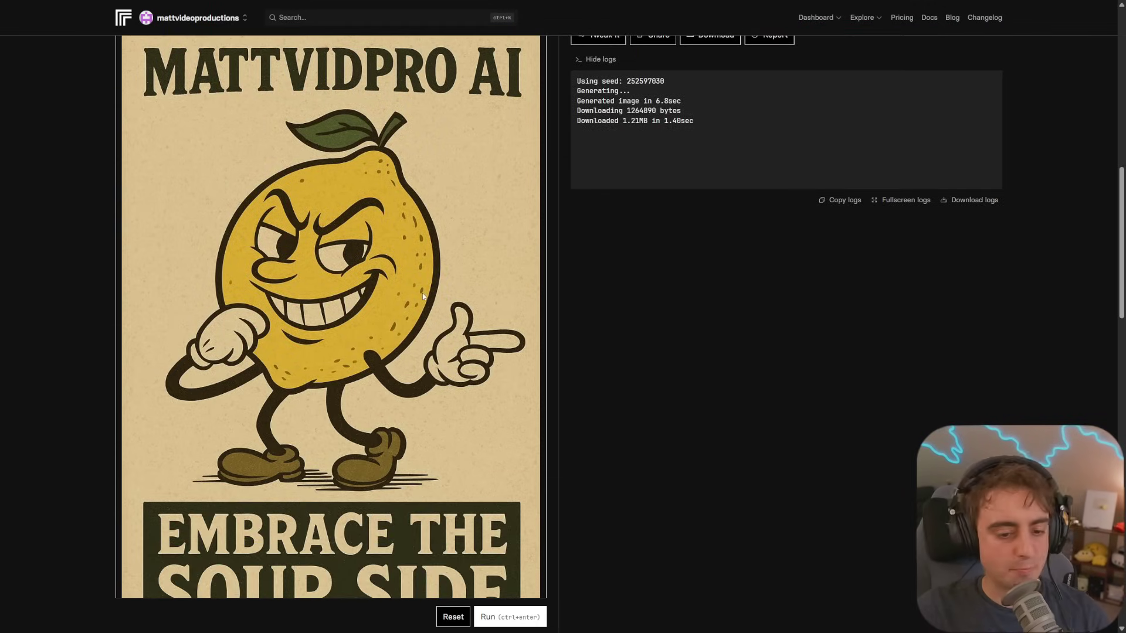
pyautogui.scroll(-1, 424, 296)
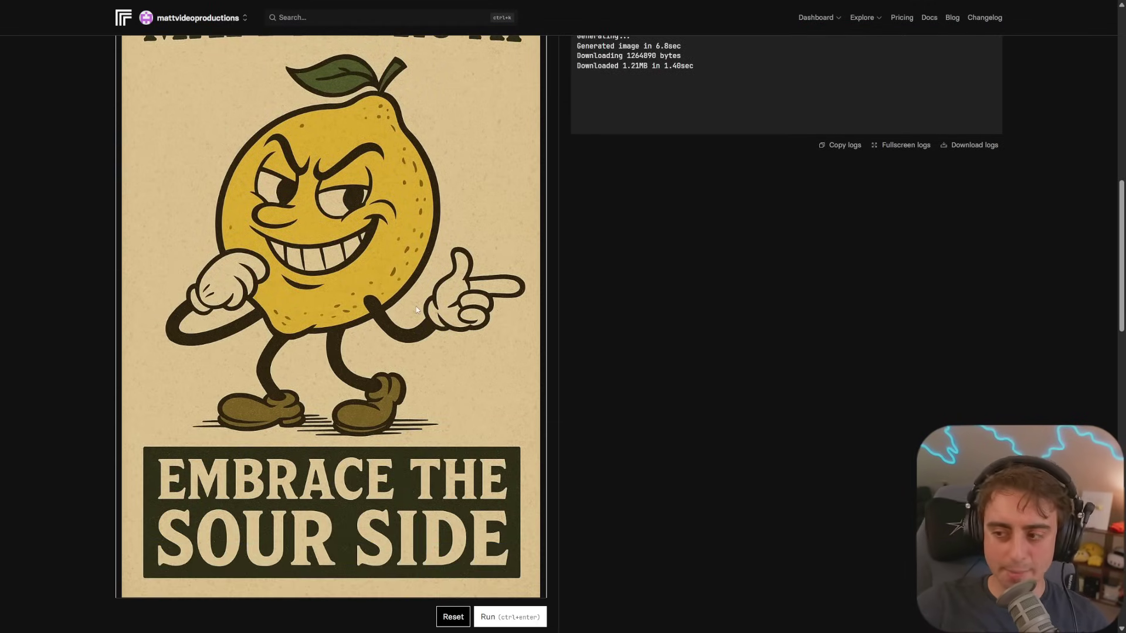
# Step: Change the prompt to "Put the man into a t-shirt with the text on it, professional photoshoot" and run the generation
pyautogui.scroll(9, 415, 305)
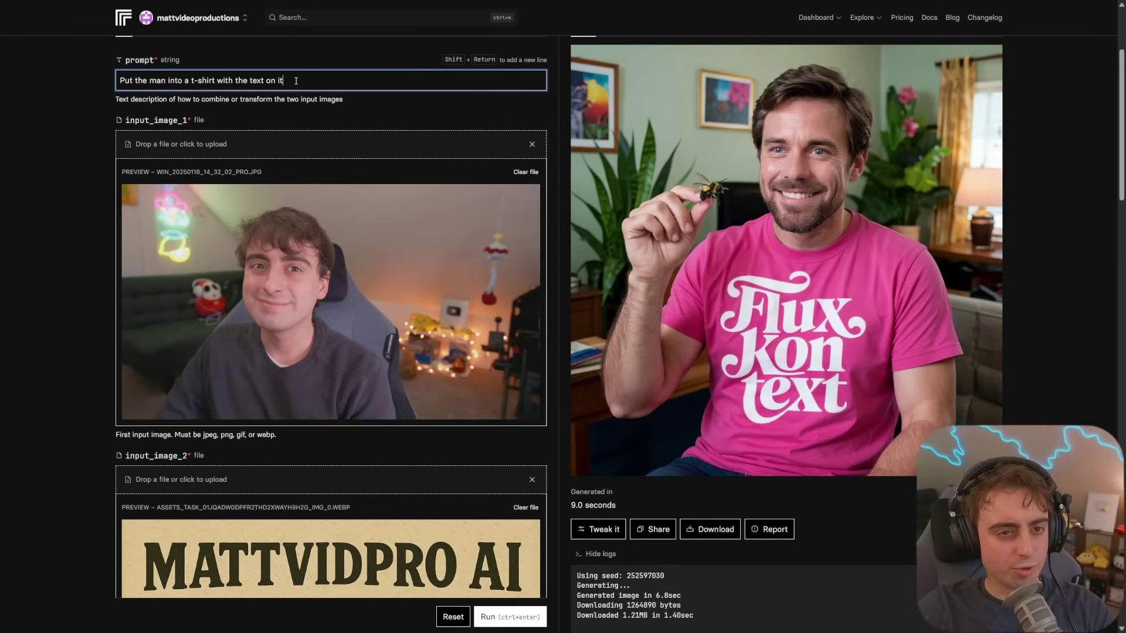
pyautogui.write(', professional ph')
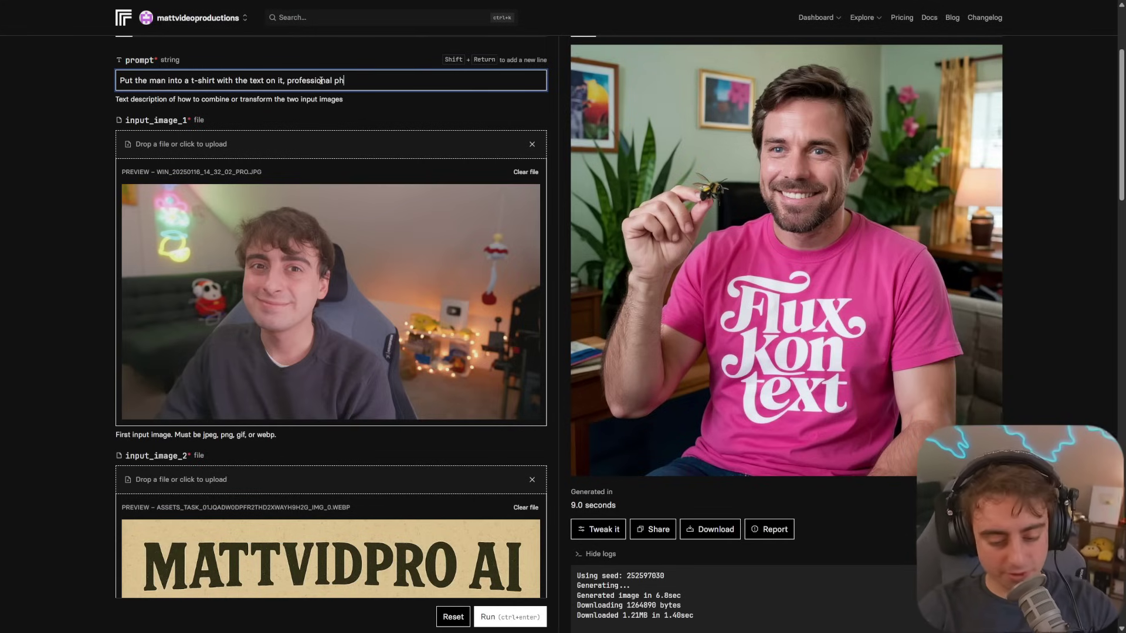
pyautogui.scroll(-10, 500, 547)
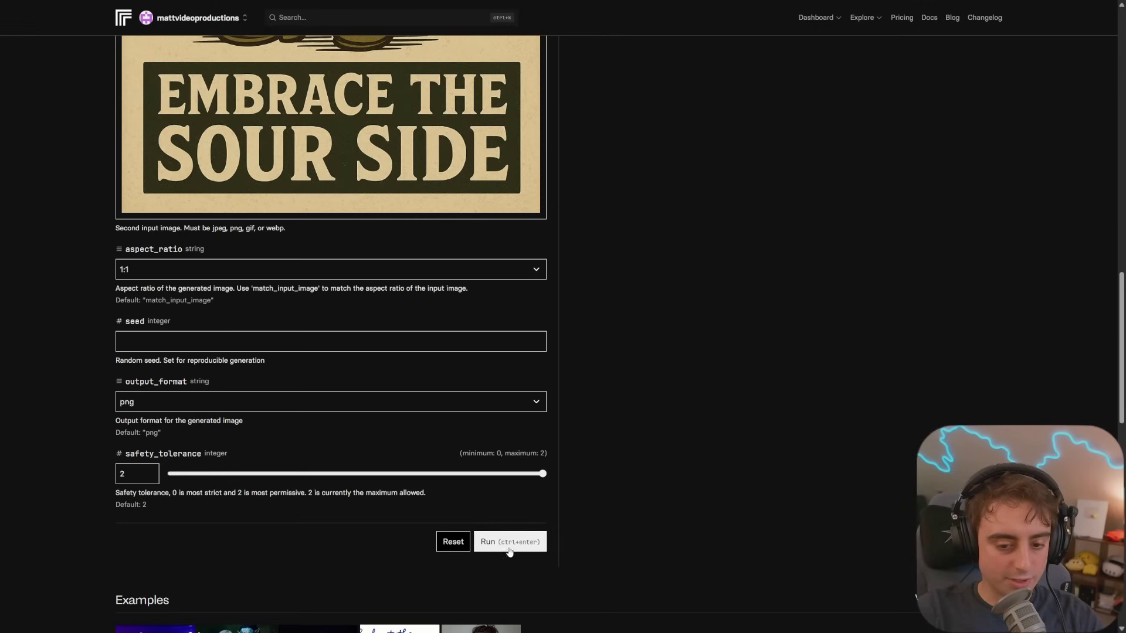
pyautogui.click(511, 542)
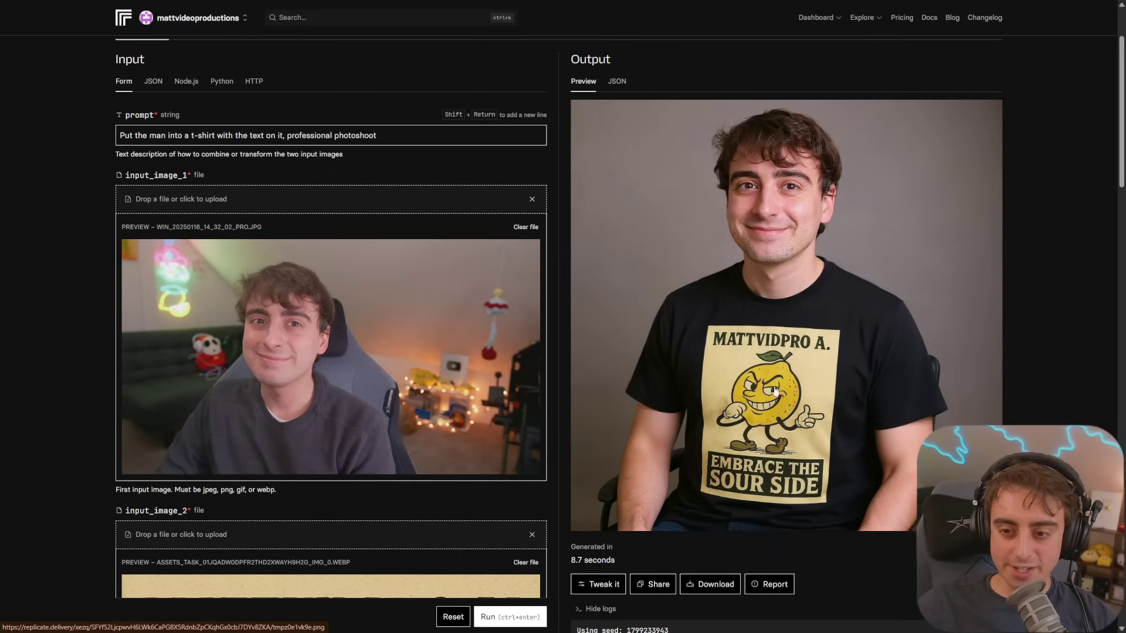
# Step: Ask for a "nice uniform t-shirt" in the prompt, add "The man has is tongue out and he's wearing a top hat" and rerun
pyautogui.scroll(-4, 347, 414)
pyautogui.scroll(-2, 347, 413)
pyautogui.scroll(3, 348, 414)
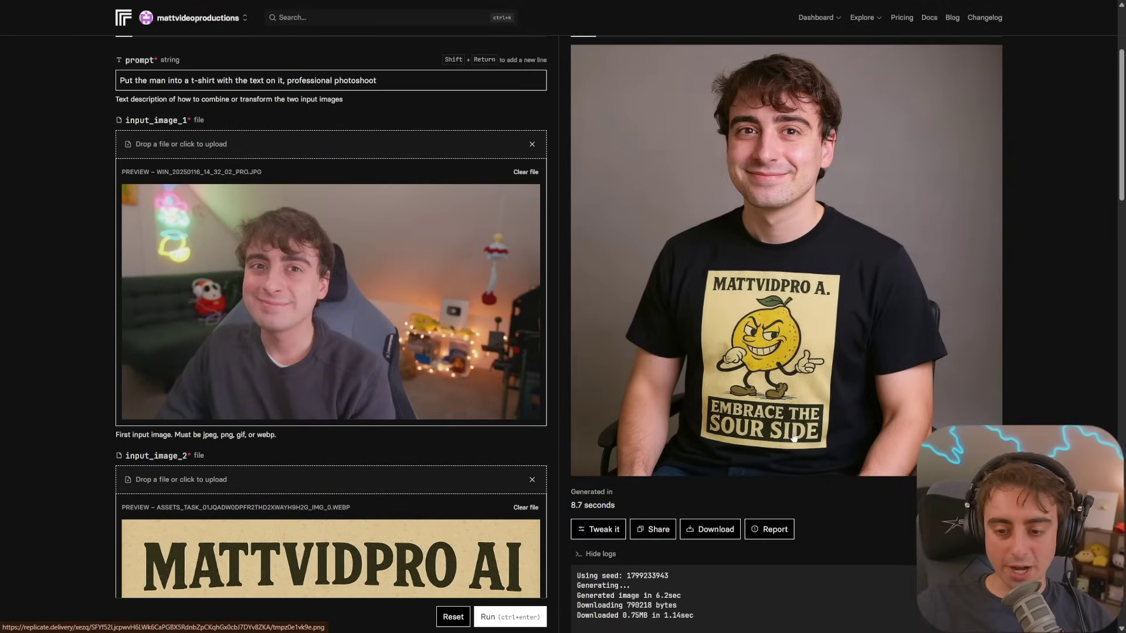
pyautogui.scroll(2, 843, 415)
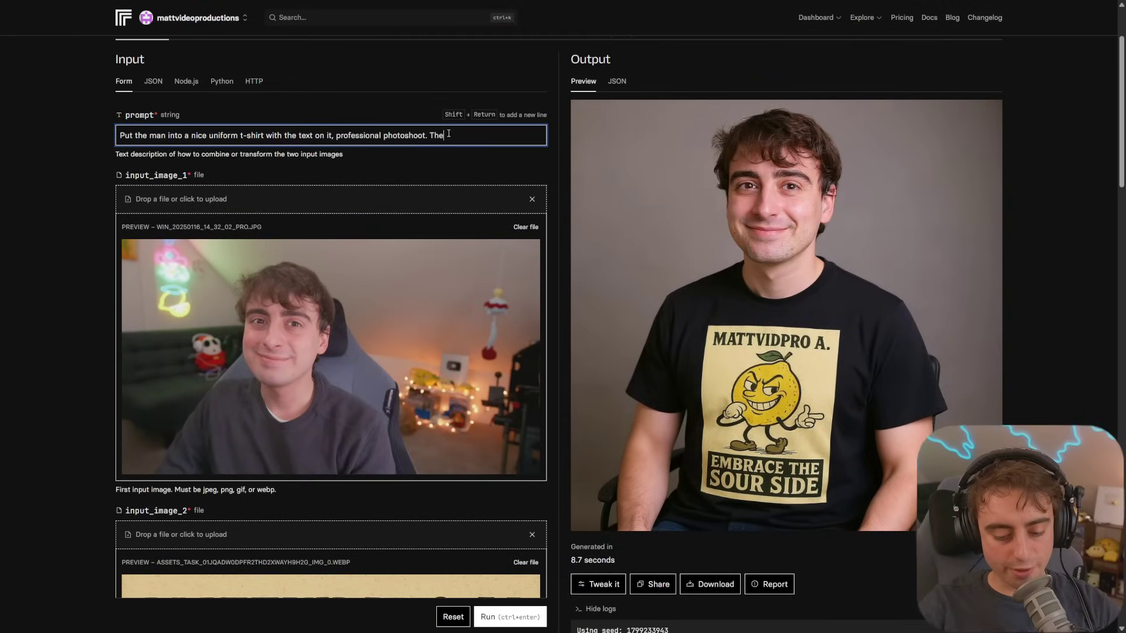
pyautogui.write('man has is ')
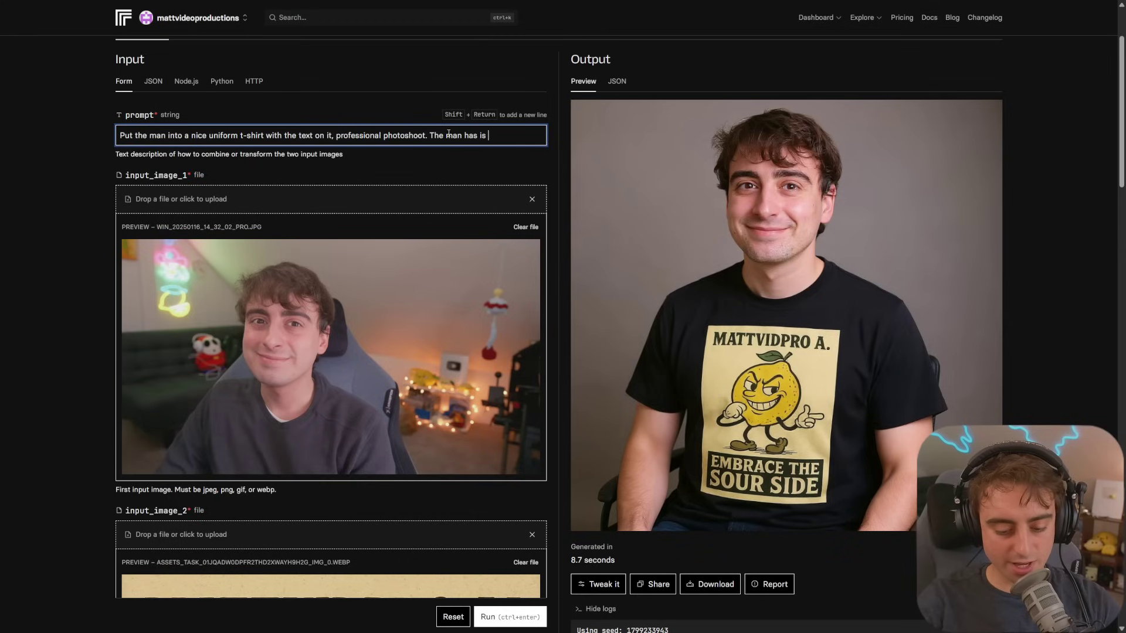
pyautogui.write('toungue out')
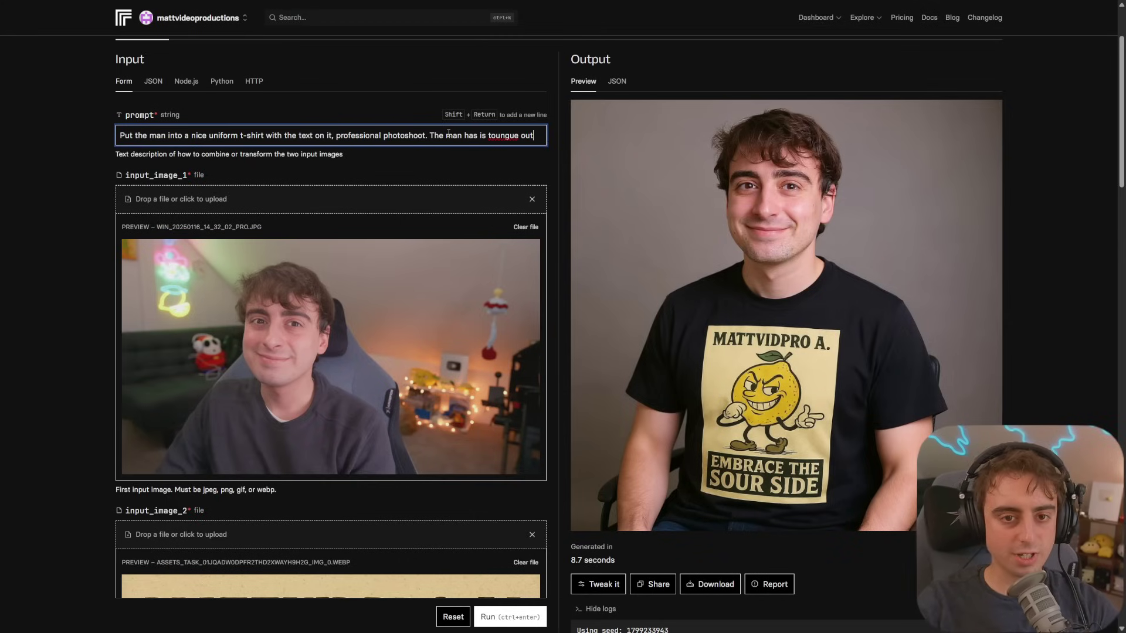
pyautogui.write(" and he's wearing a top")
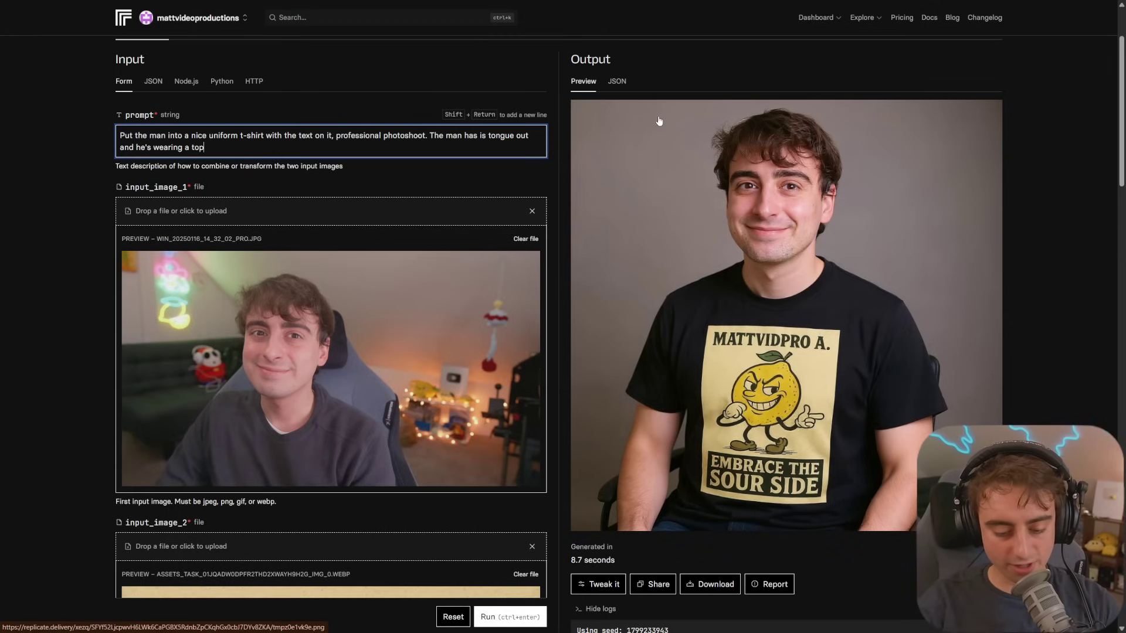
pyautogui.write(' hat')
pyautogui.hotkey('ctrl', 'Return')
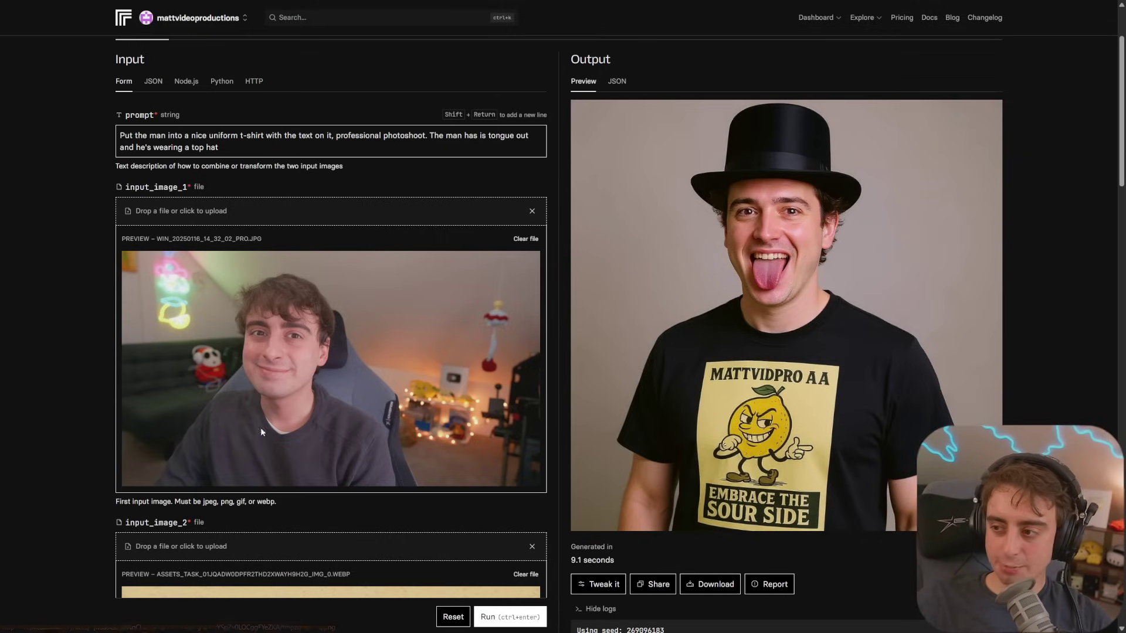
# Step: Return to the flux-kontext-apps model list and open the portrait-series app
pyautogui.scroll(1, 885, 351)
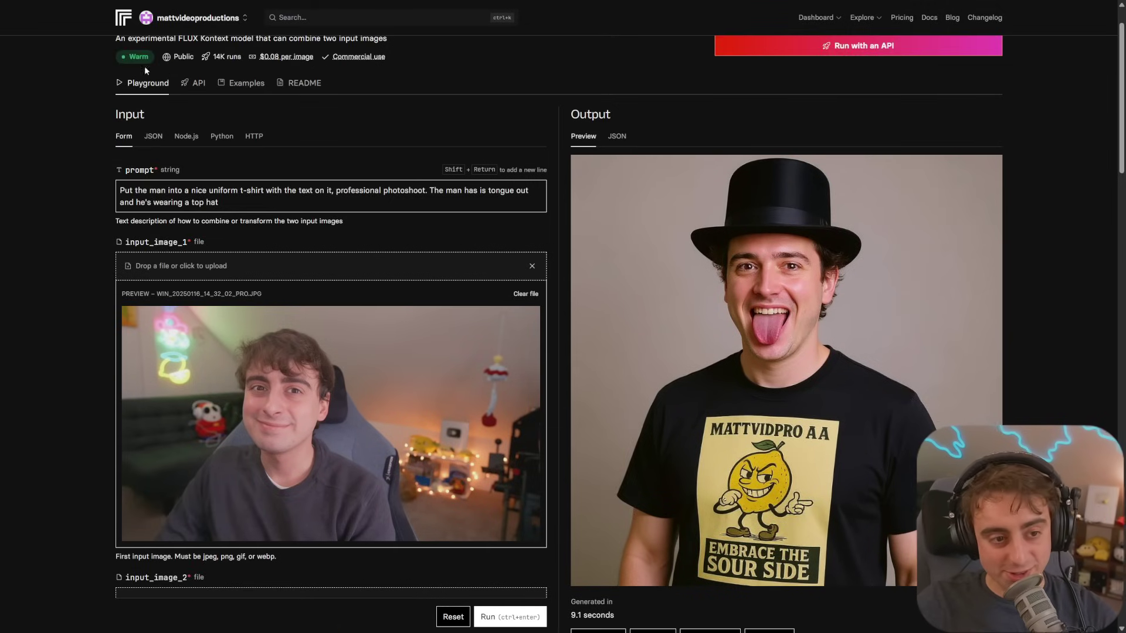
pyautogui.hotkey('alt', 'Left')
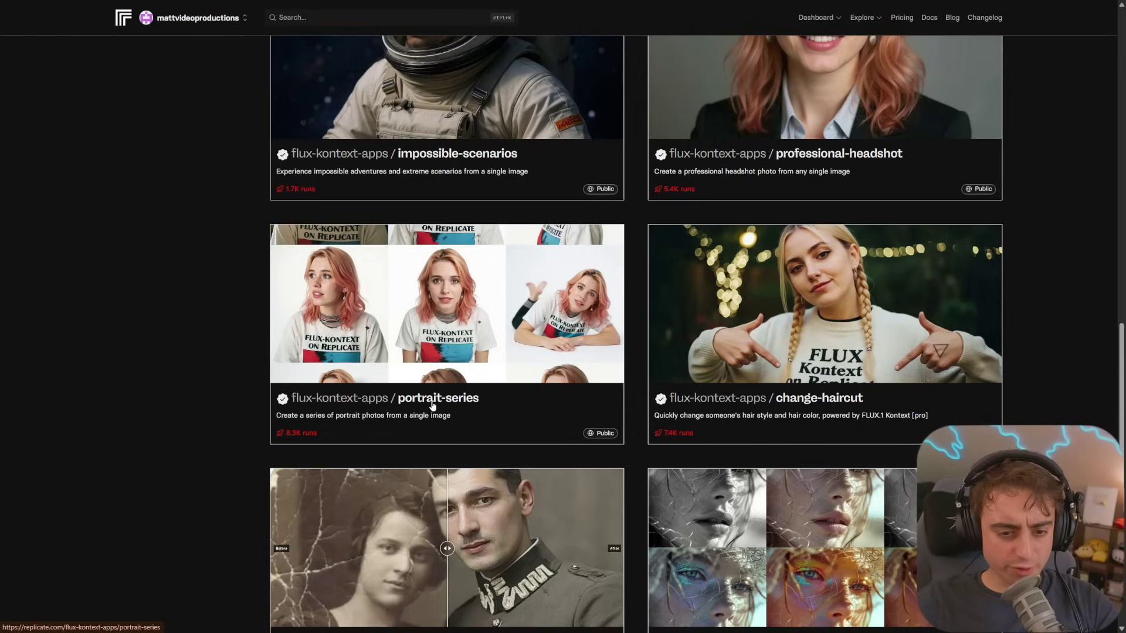
pyautogui.click(406, 417)
pyautogui.scroll(-6, 755, 341)
pyautogui.scroll(-5, 755, 342)
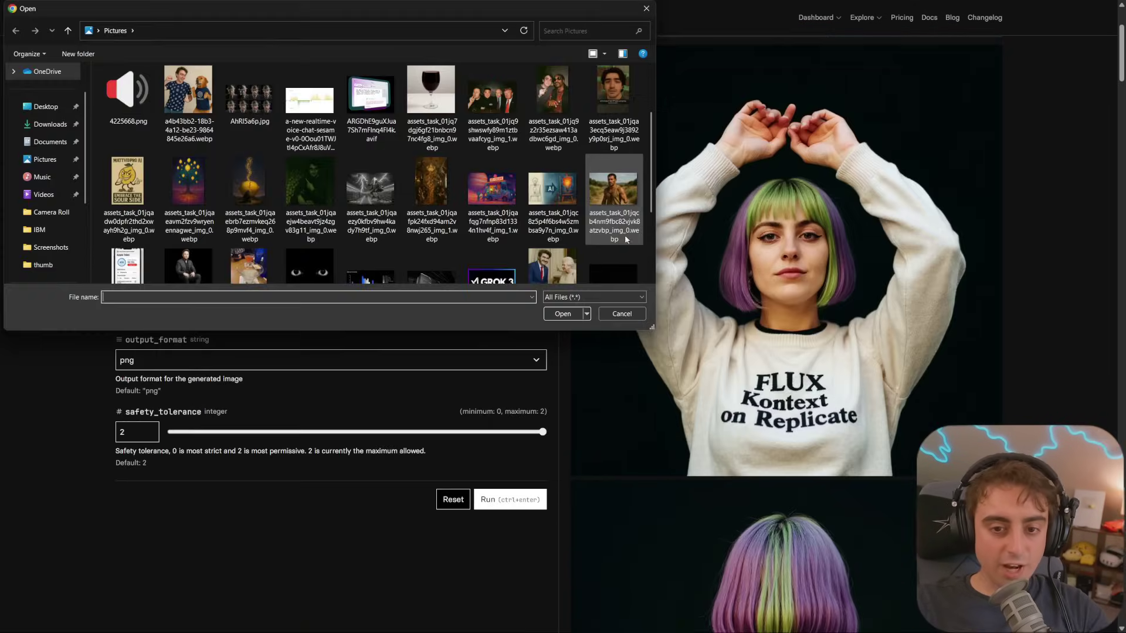
# Step: Load the picture of the man in the brown tank top as the input image and generate the portrait series
pyautogui.doubleClick(613, 194)
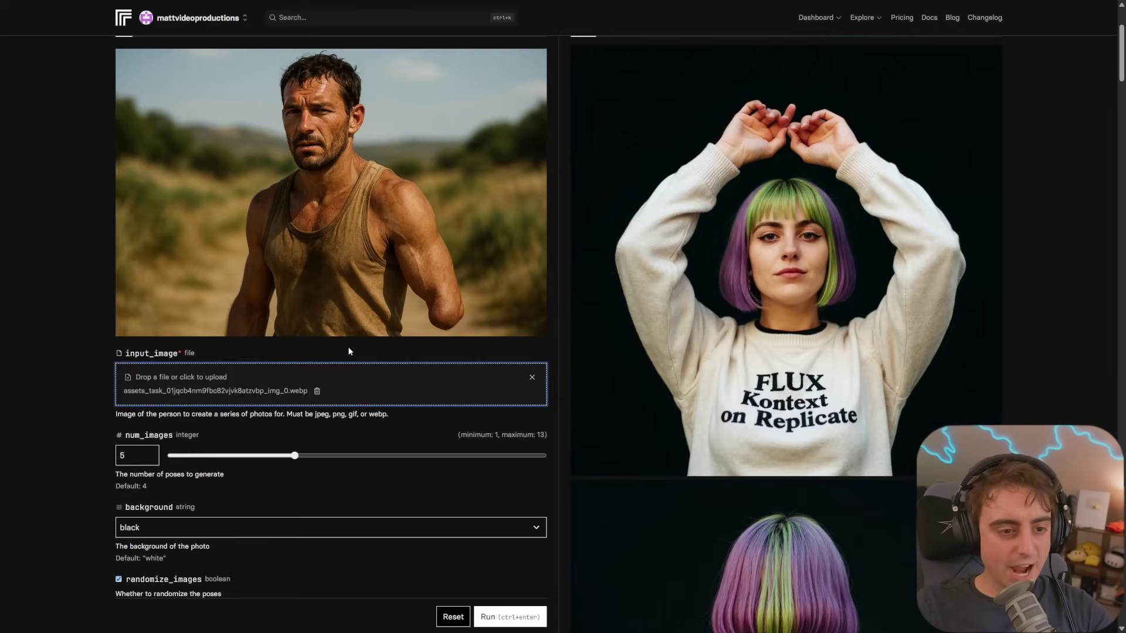
pyautogui.scroll(2, 348, 347)
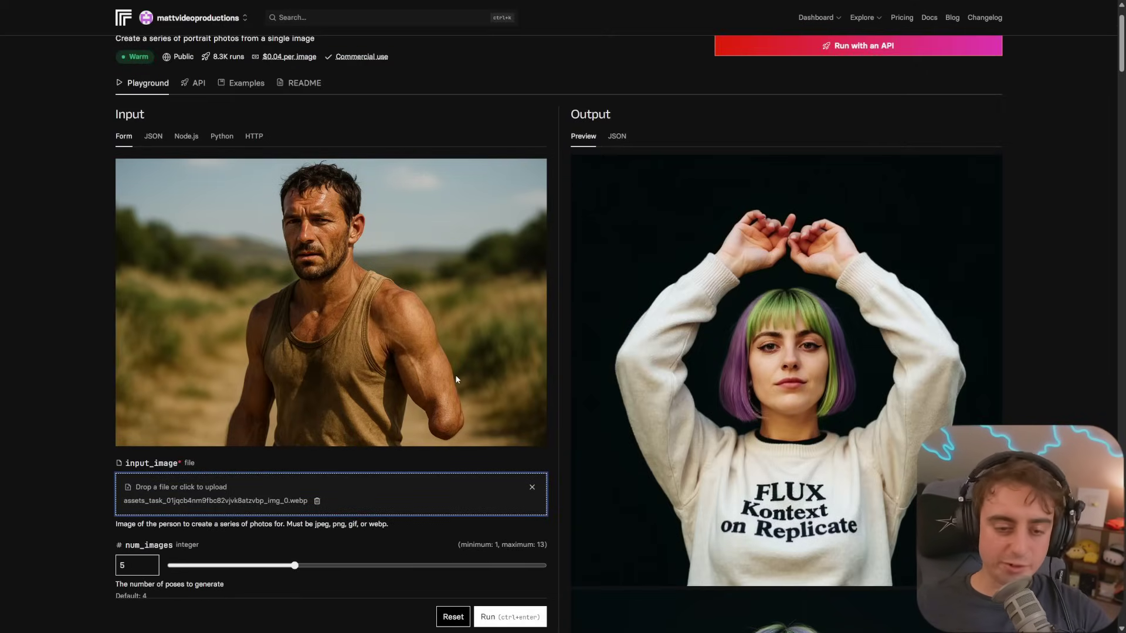
pyautogui.scroll(-4, 411, 393)
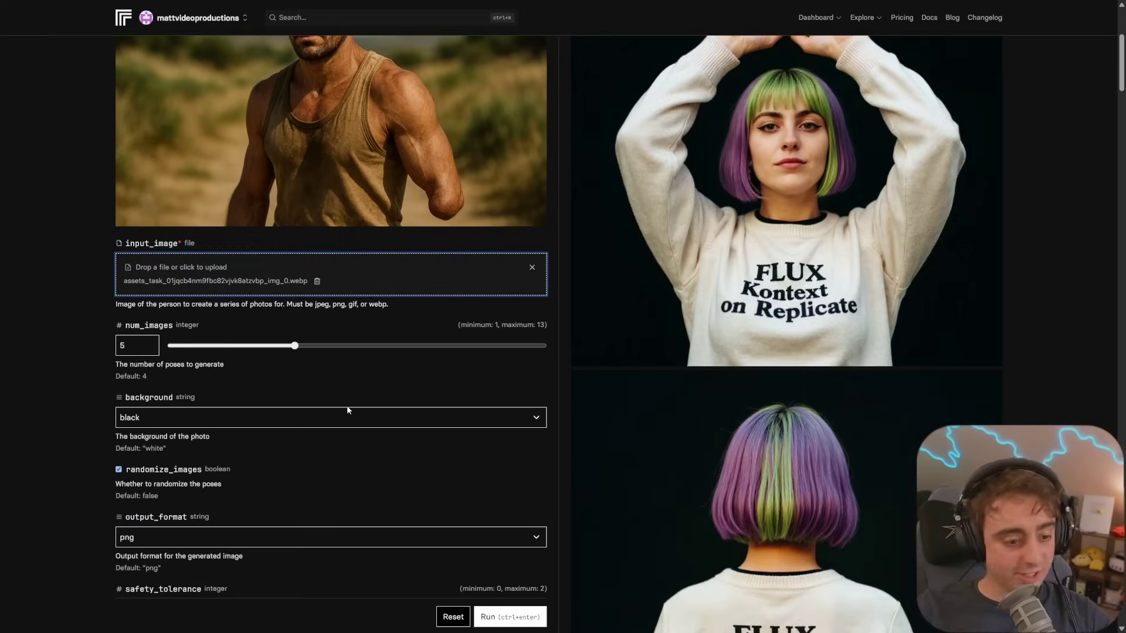
pyautogui.scroll(-2, 350, 410)
pyautogui.scroll(6, 416, 439)
pyautogui.hotkey('ctrl', 'Return')
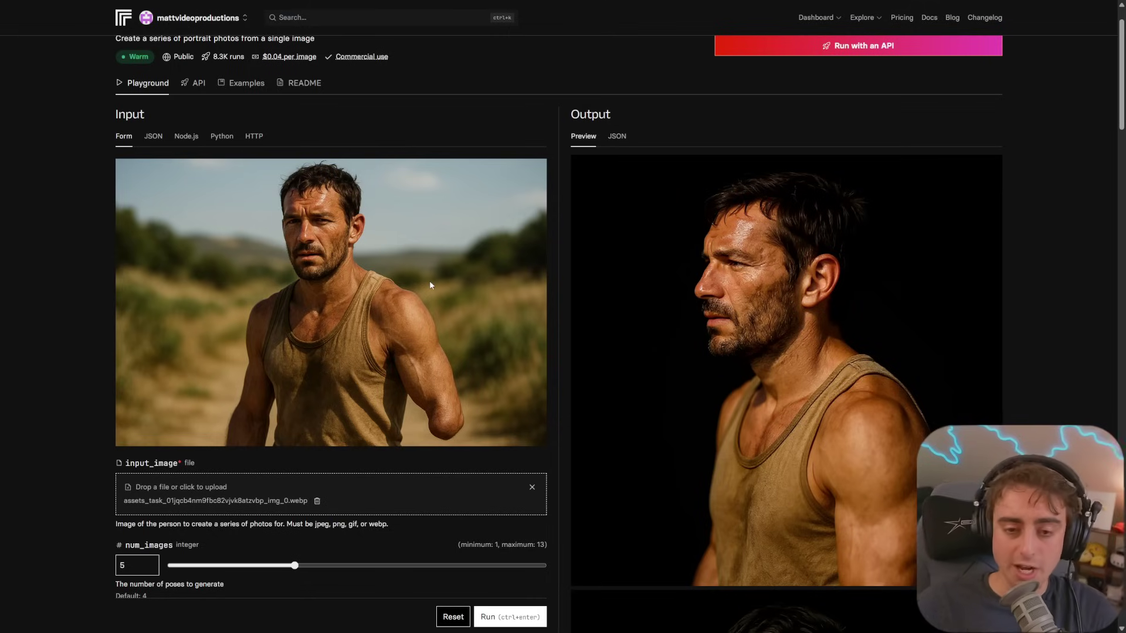
# Step: Compare the generated black-background portraits with the input photo of the man, and return to the flux-kontext-apps model list
pyautogui.scroll(-7, 430, 285)
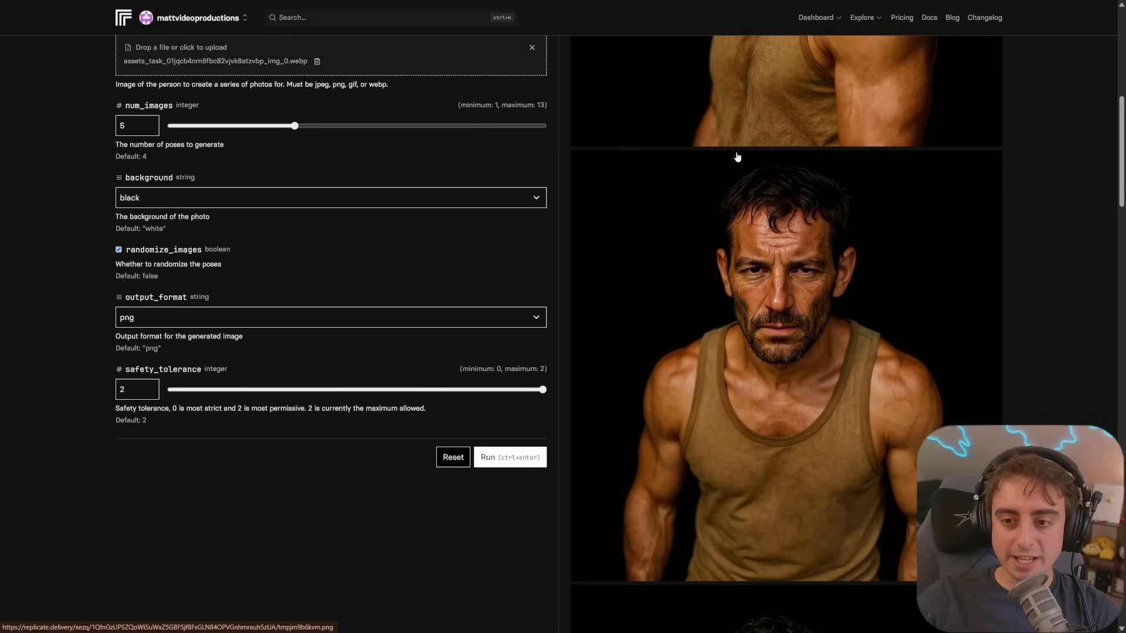
pyautogui.scroll(7, 530, 290)
pyautogui.scroll(-7, 373, 272)
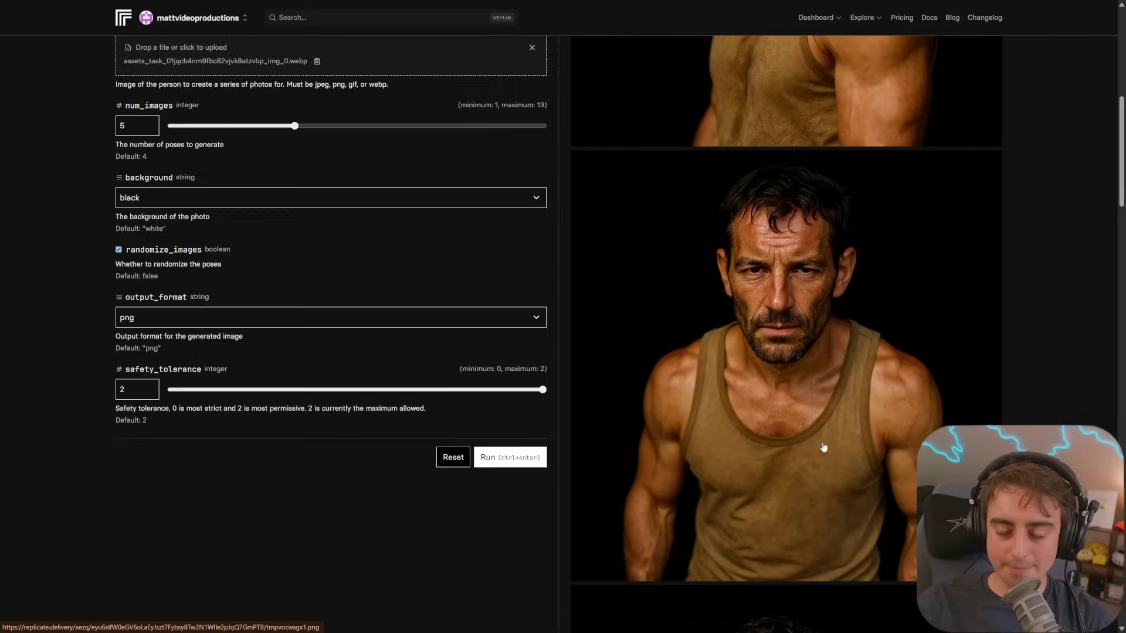
pyautogui.scroll(-20, 823, 448)
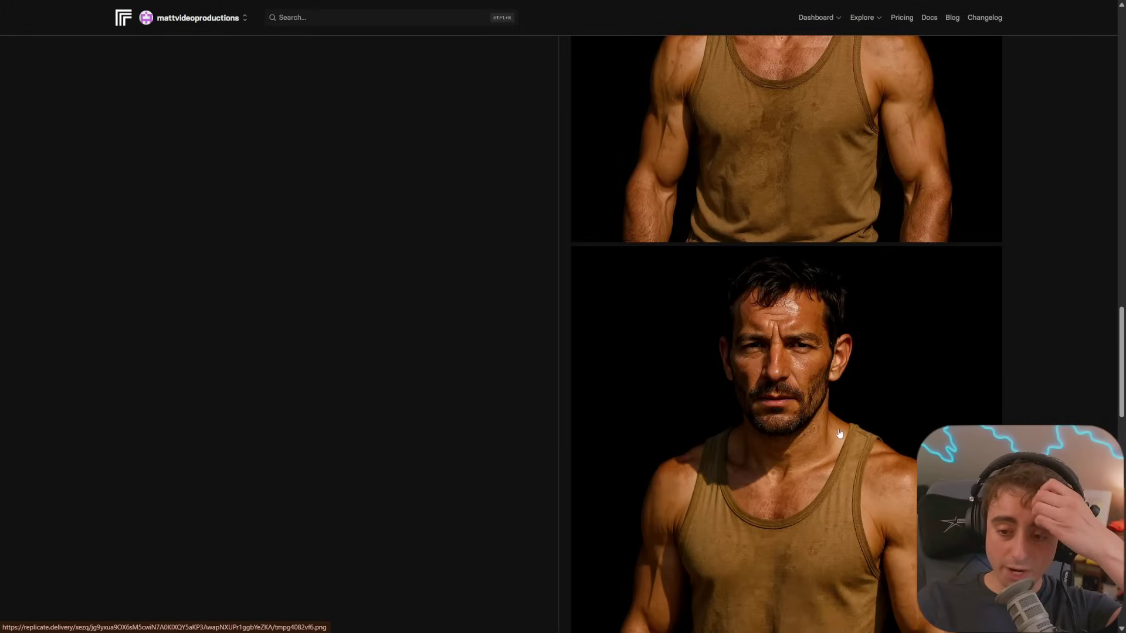
pyautogui.scroll(-5, 840, 433)
pyautogui.scroll(20, 840, 428)
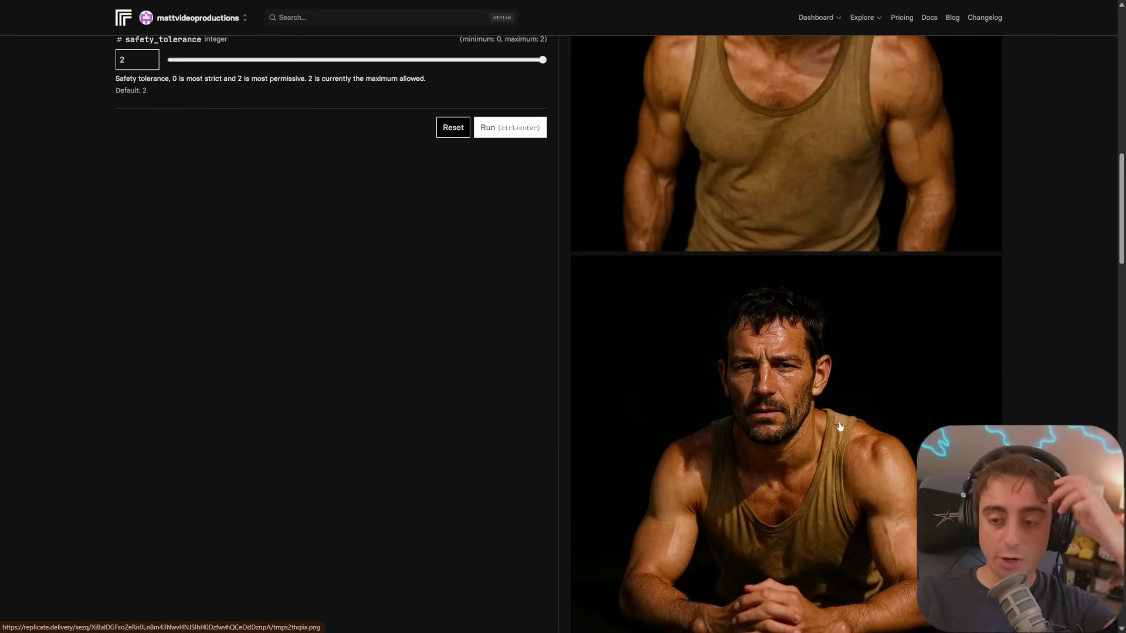
pyautogui.scroll(10, 840, 426)
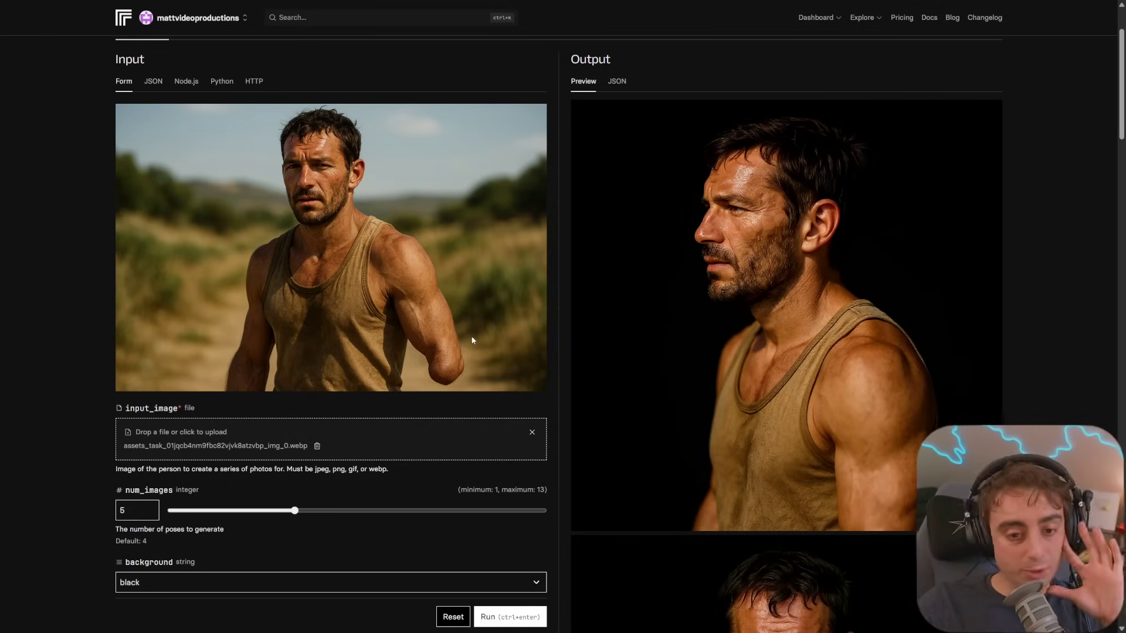
pyautogui.scroll(-9, 526, 349)
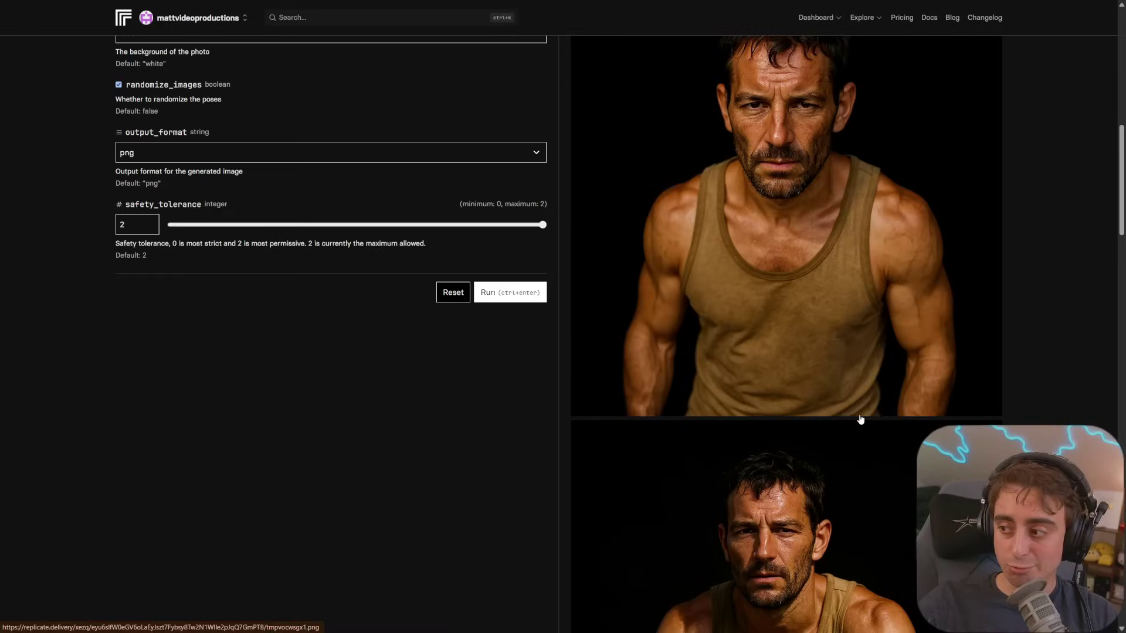
pyautogui.scroll(-4, 864, 375)
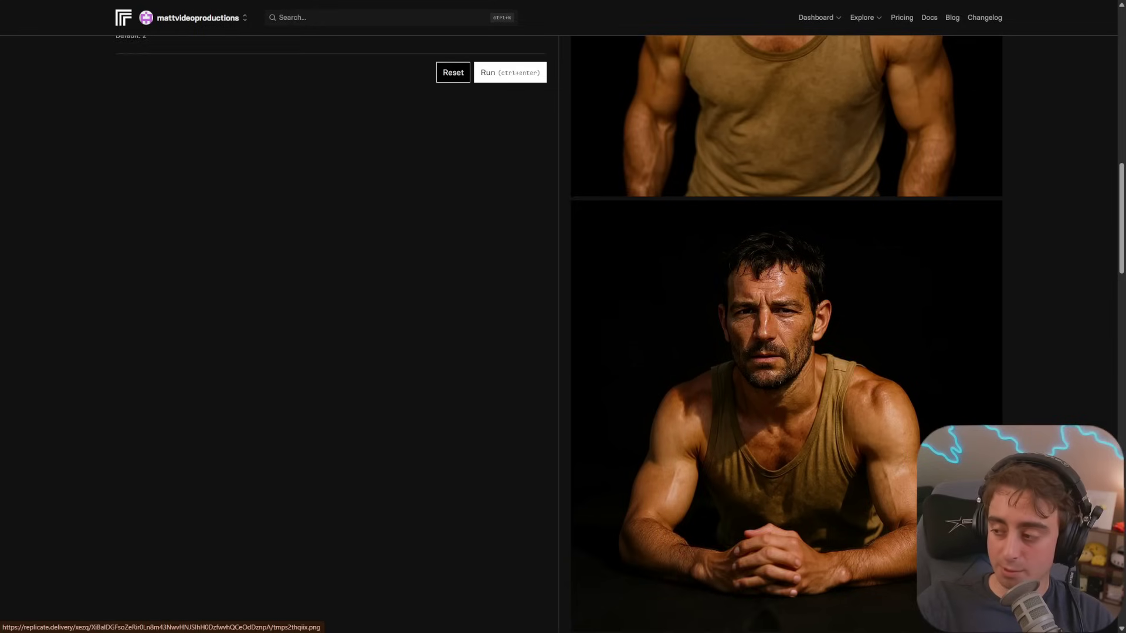
pyautogui.scroll(-10, 821, 528)
pyautogui.scroll(15, 781, 513)
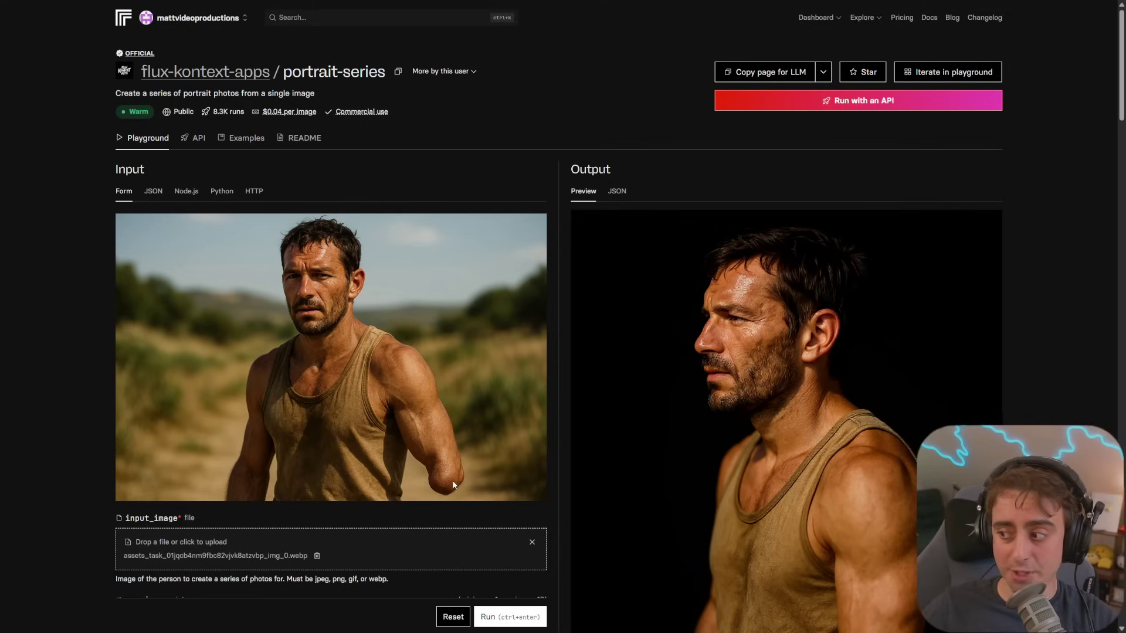
pyautogui.hotkey('alt', 'Left')
pyautogui.scroll(20, 782, 466)
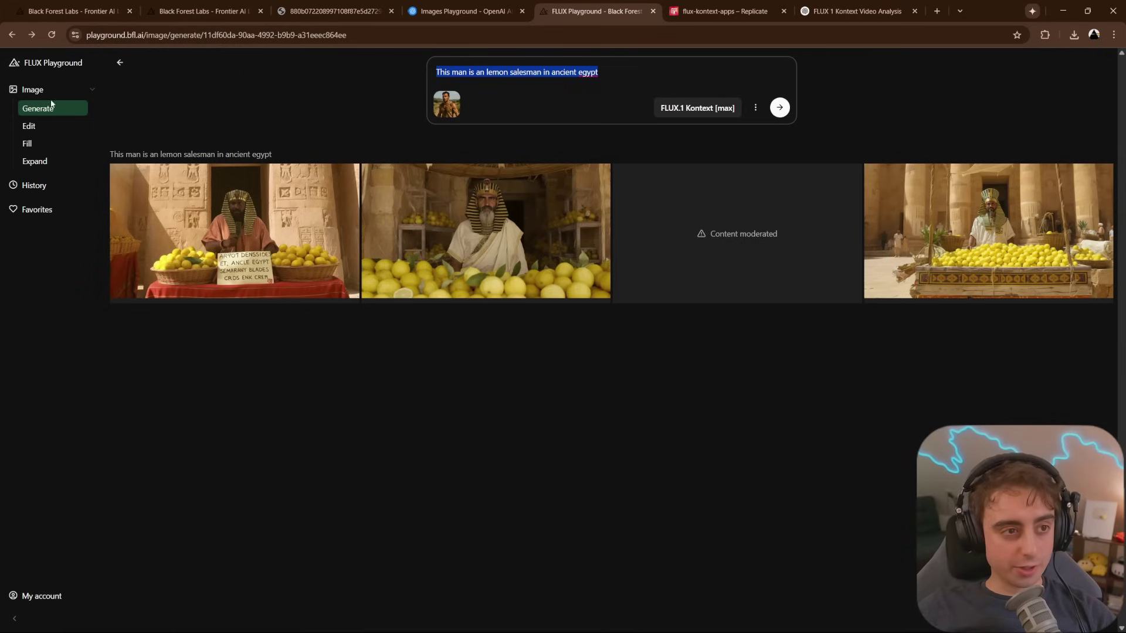
# Step: Switch to OpenAI's Images Playground and view the "This man is an lemon salesman in ancient egypt" images enlarged, one by one
pyautogui.click(469, 11)
pyautogui.click(423, 590)
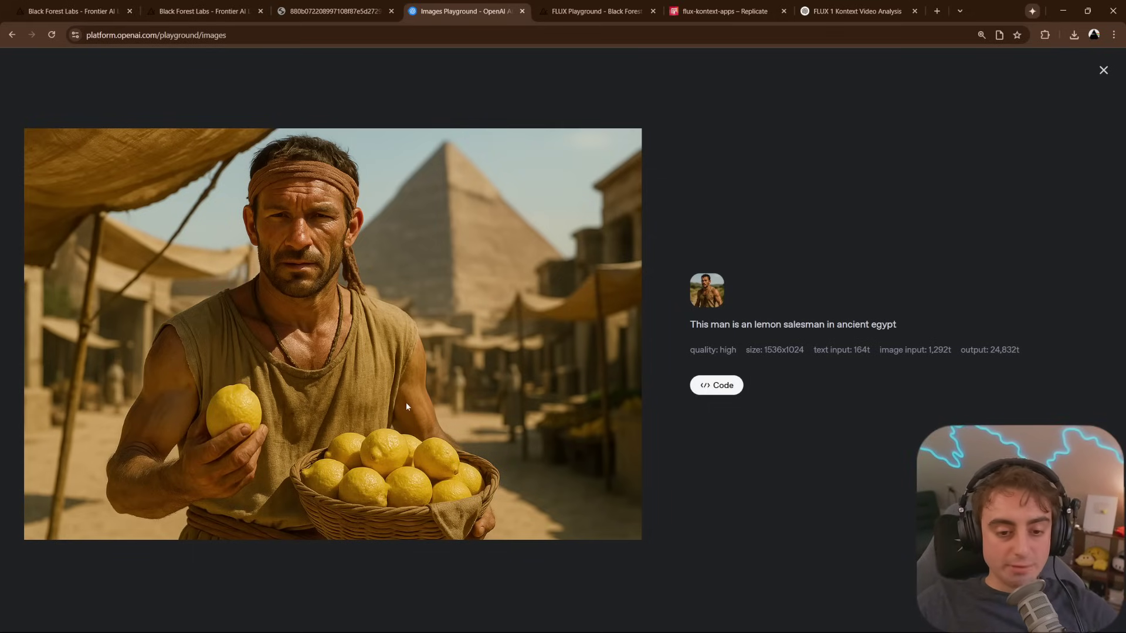
pyautogui.click(1103, 69)
pyautogui.click(189, 304)
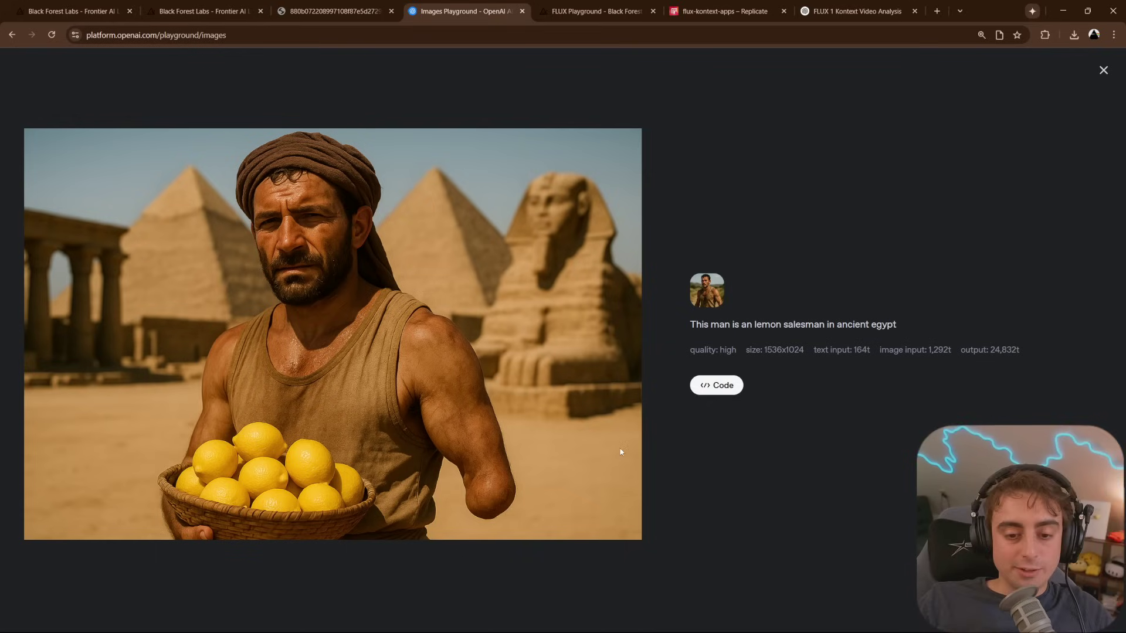
pyautogui.click(1103, 70)
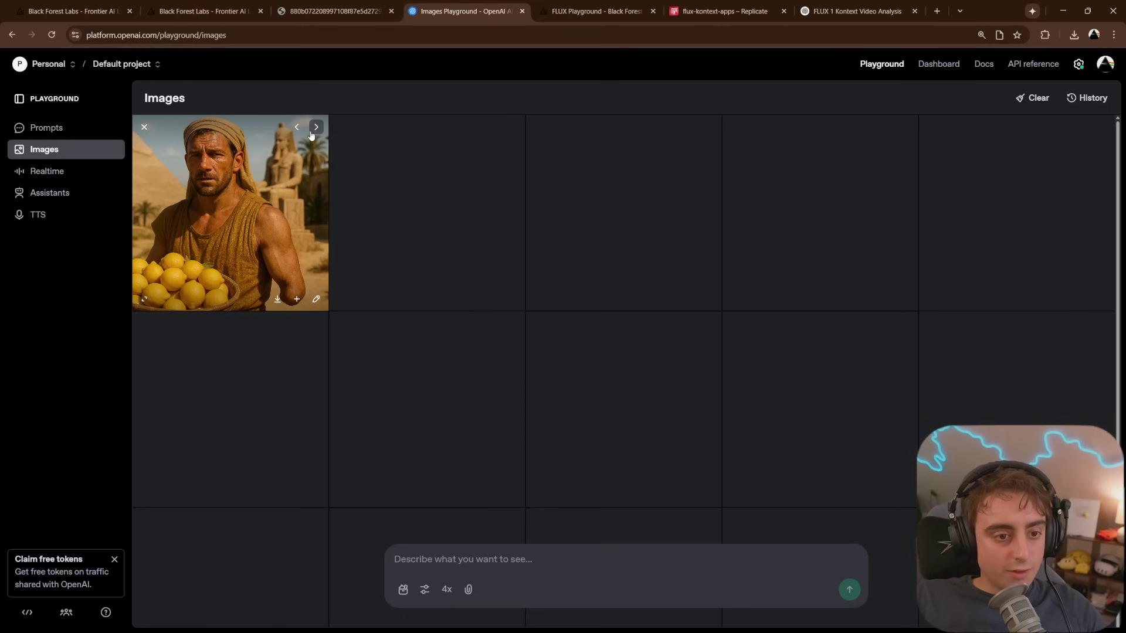
pyautogui.click(145, 302)
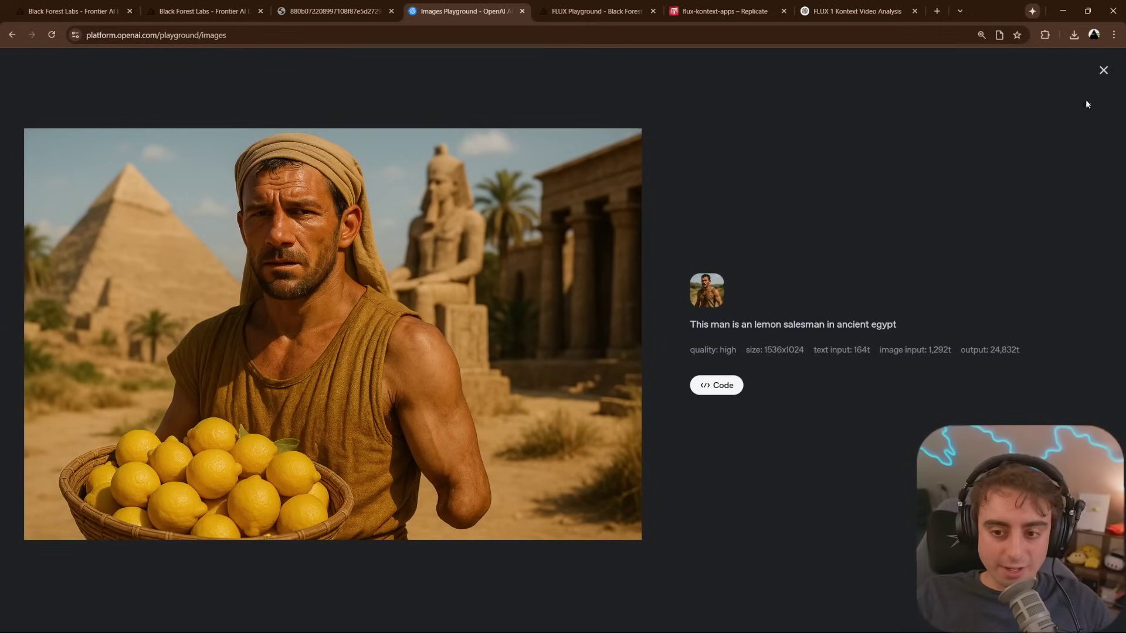
pyautogui.press('Escape')
pyautogui.click(284, 301)
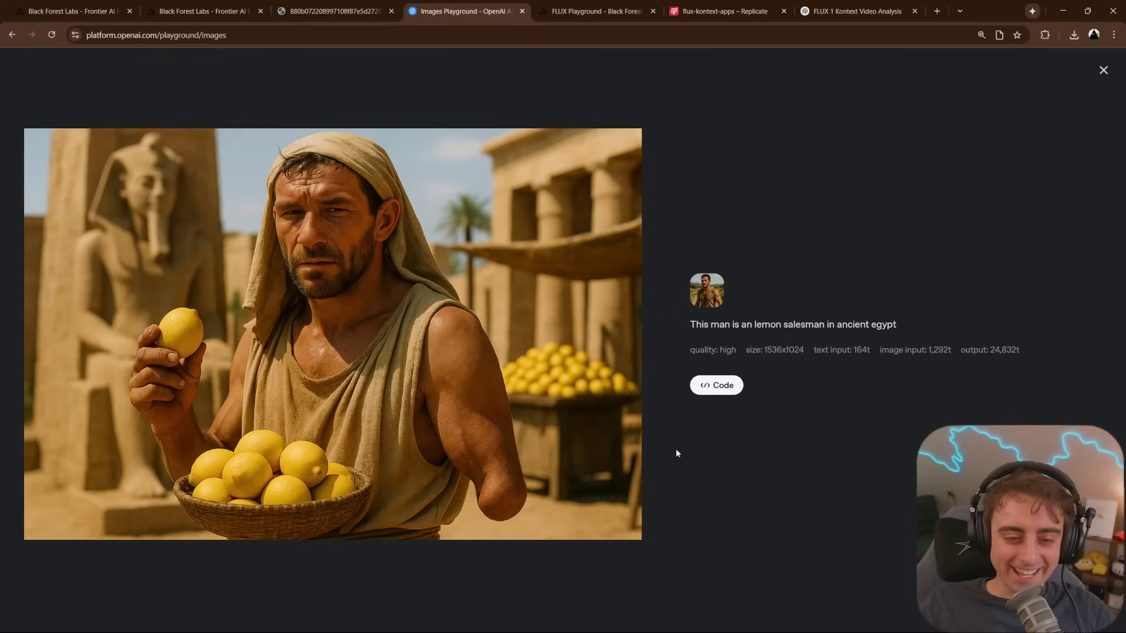